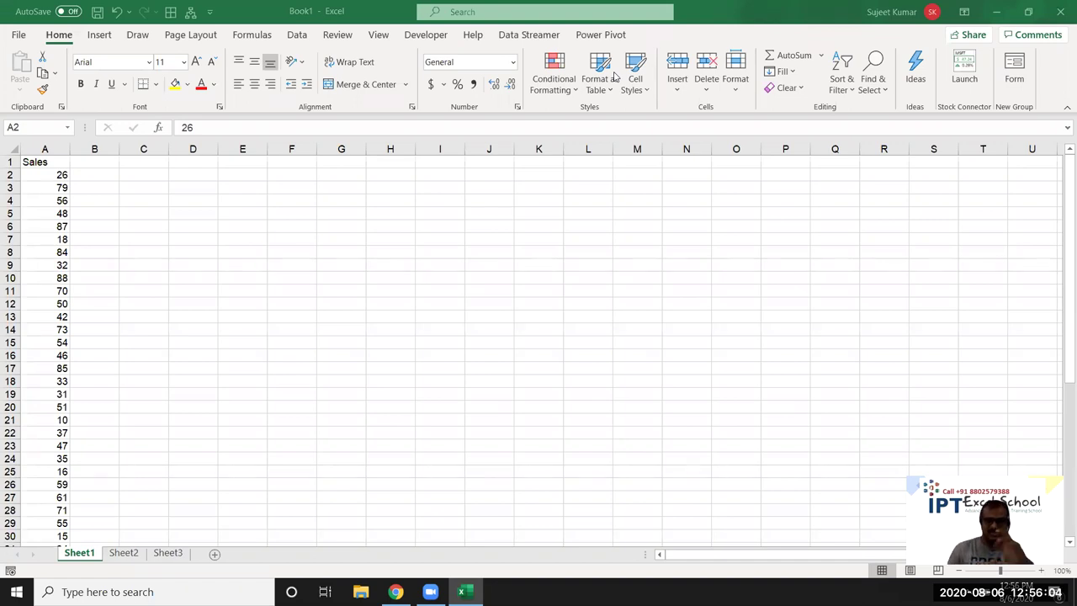
- Start an IF formula in B2 pointing at A2, then cancel it
{"action": "left_click", "coordinate": [81, 175]}
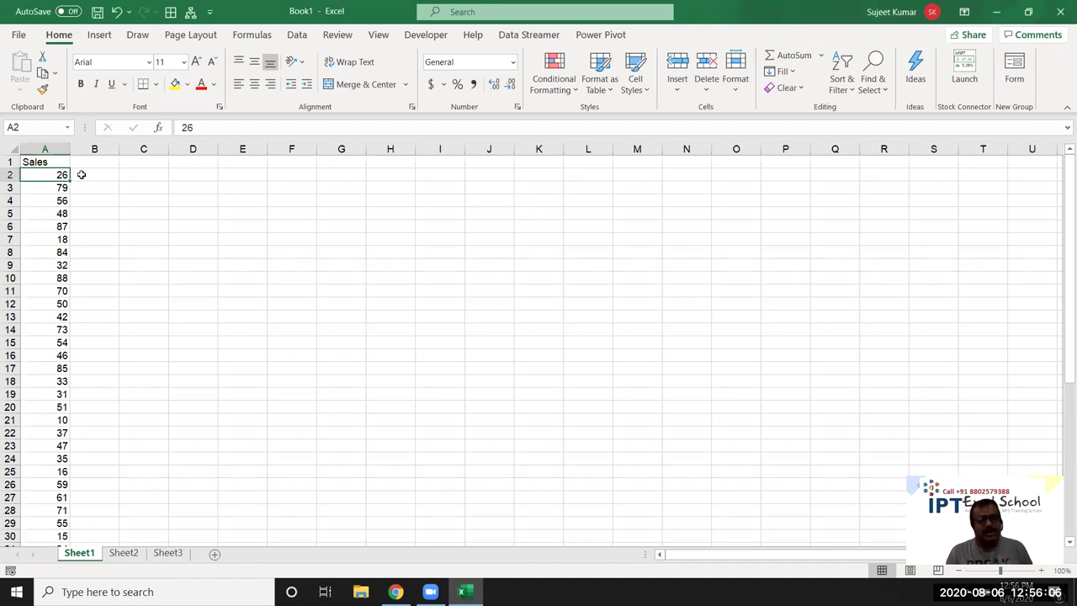
{"action": "left_click", "coordinate": [82, 174]}
{"action": "type", "text": "=if"}
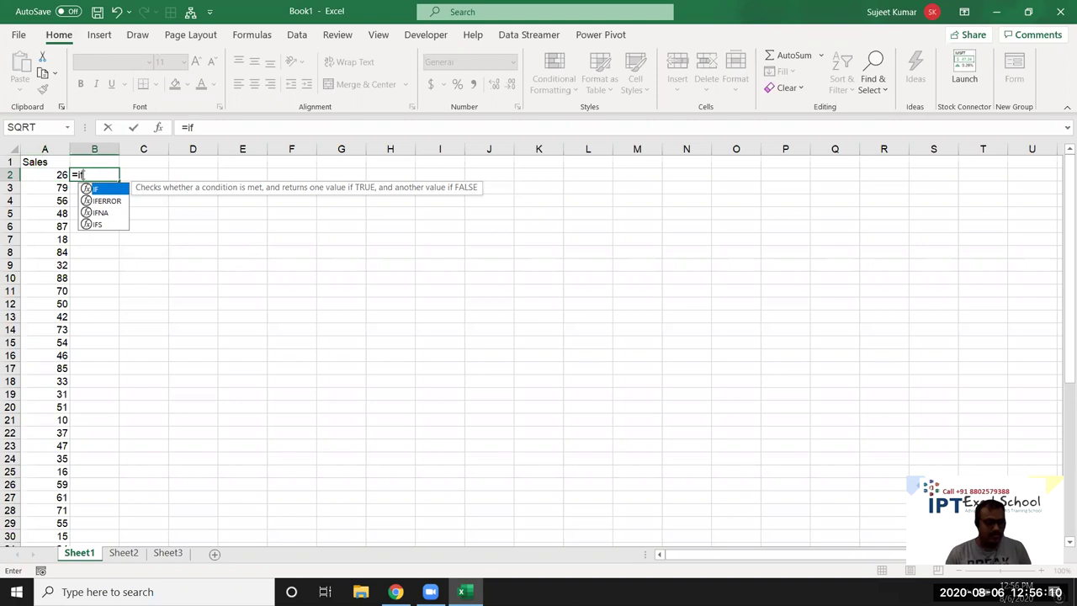
{"action": "key", "text": "Tab"}
{"action": "key", "text": "Left"}
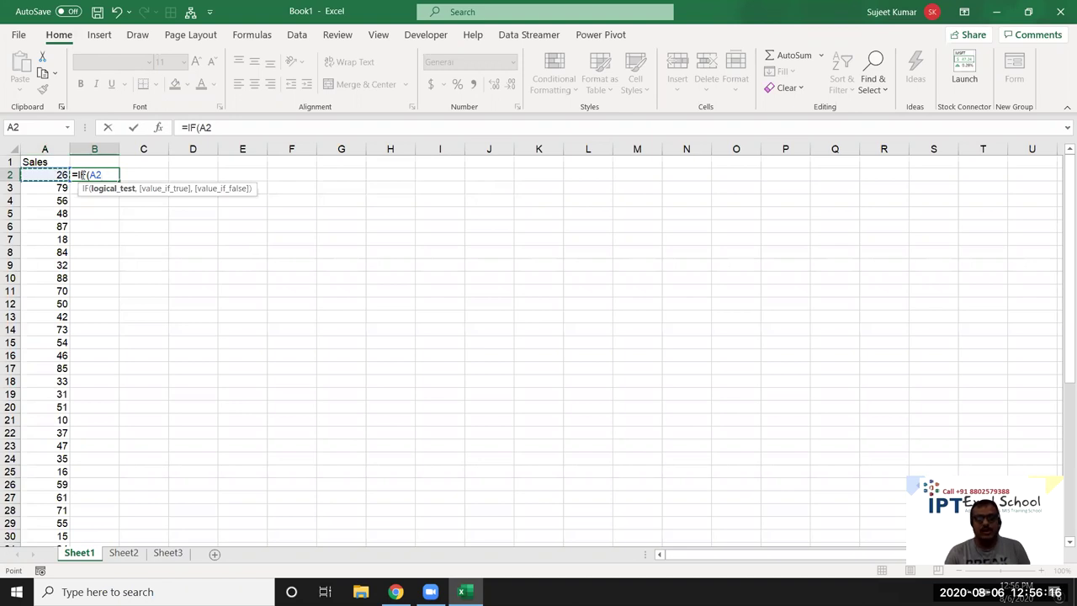
{"action": "key", "text": "Escape"}
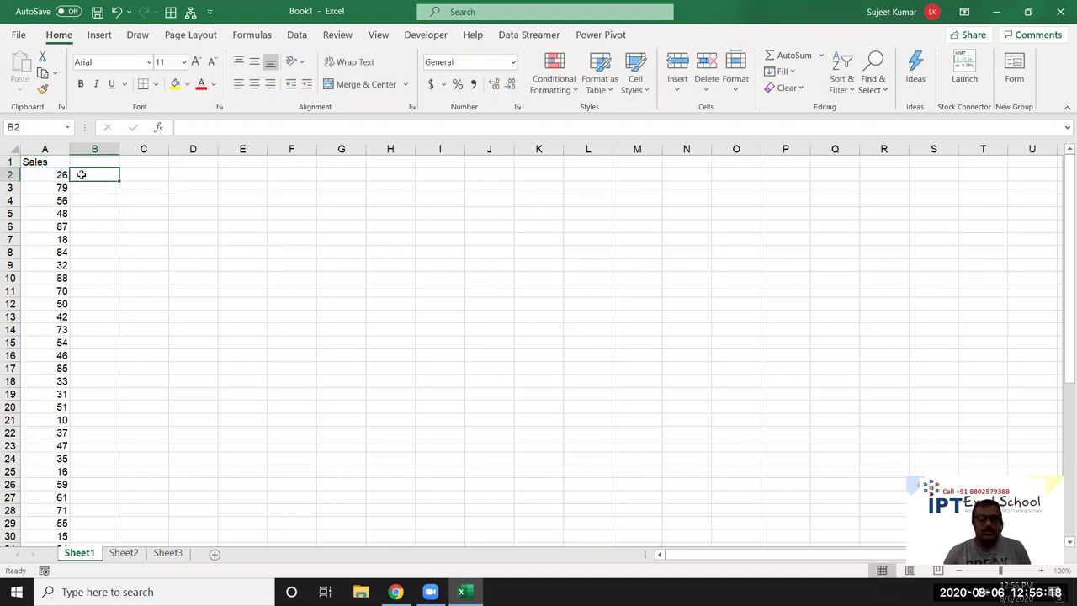
- Enter the criterion >50 in C2 and the value 500 in D2
{"action": "key", "text": "Right"}
{"action": "type", "text": ">50"}
{"action": "key", "text": "Right"}
{"action": "type", "text": "500"}
{"action": "key", "text": "Return"}
{"action": "left_click", "coordinate": [91, 177]}
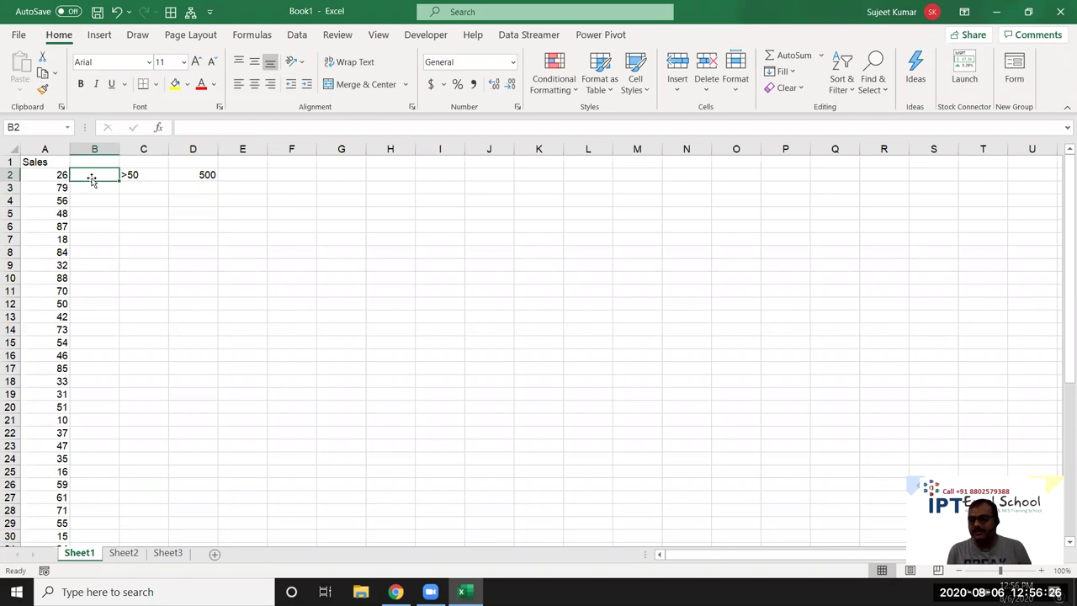
{"action": "left_click", "coordinate": [433, 39]}
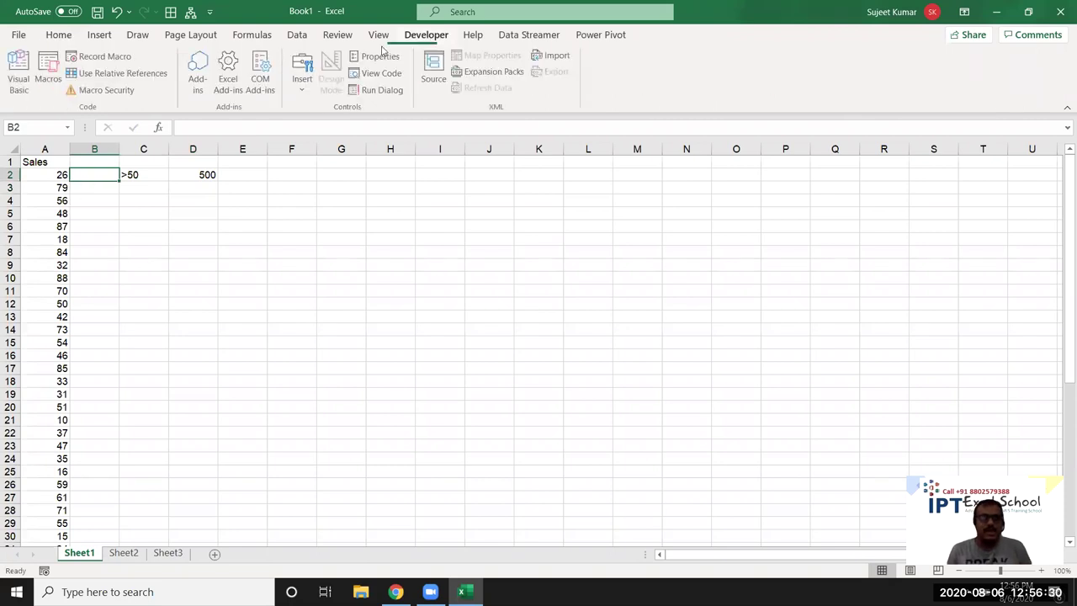
- Open the Visual Basic editor, insert a new module and start Sub rr()
{"action": "left_click", "coordinate": [20, 82]}
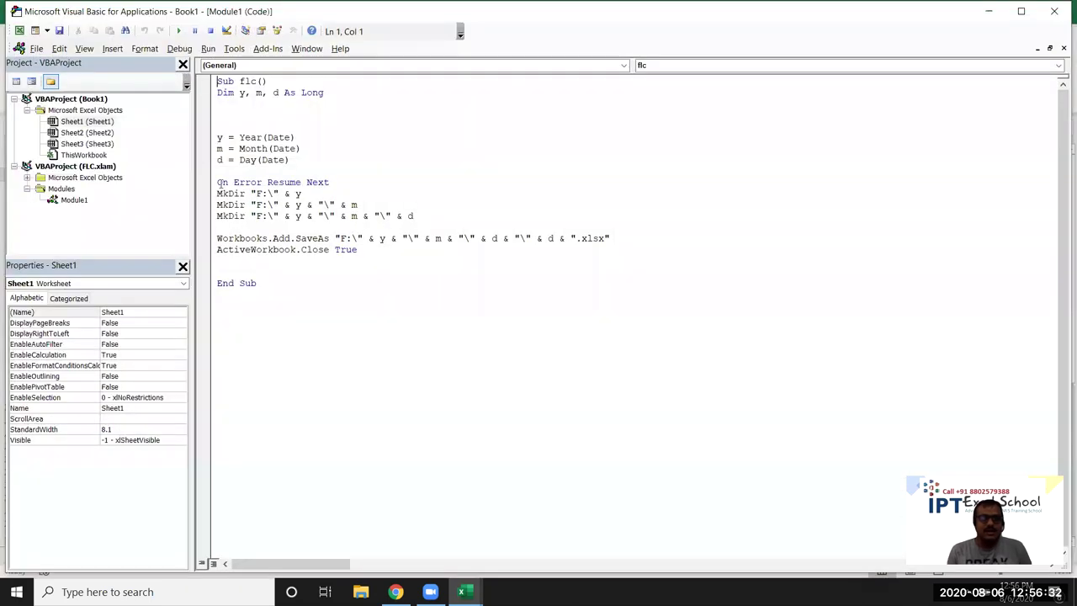
{"action": "left_click", "coordinate": [112, 48]}
{"action": "left_click", "coordinate": [125, 93]}
{"action": "type", "text": "sub rr()"}
{"action": "key", "text": "Return"}
{"action": "key", "text": "Return"}
{"action": "key", "text": "Return"}
{"action": "key", "text": "Return"}
- Declare r As Long and set r = Range("A2").Value
{"action": "key", "text": "Up"}
{"action": "key", "text": "Up"}
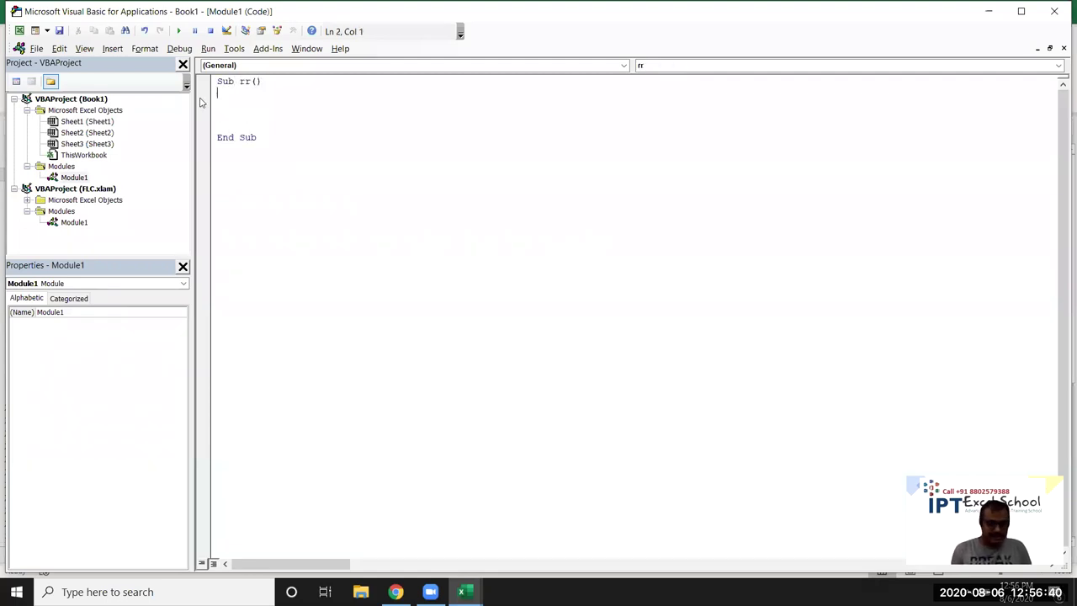
{"action": "type", "text": "dim r as "}
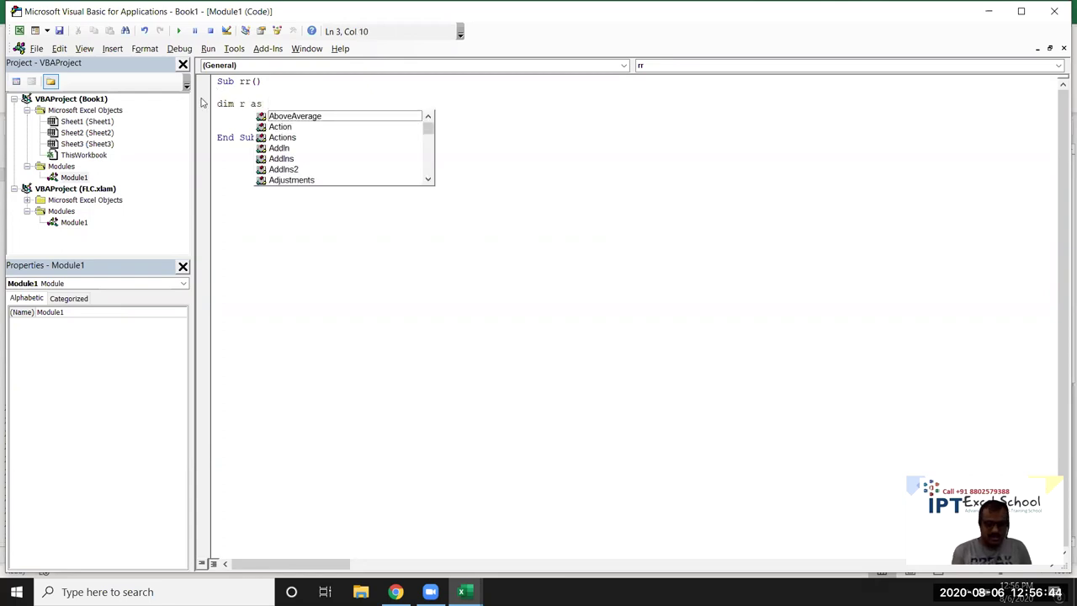
{"action": "type", "text": "long"}
{"action": "key", "text": "Return"}
{"action": "key", "text": "Return"}
{"action": "type", "text": "s"}
{"action": "key", "text": "BackSpace"}
{"action": "key", "text": "Return"}
{"action": "type", "text": "r"}
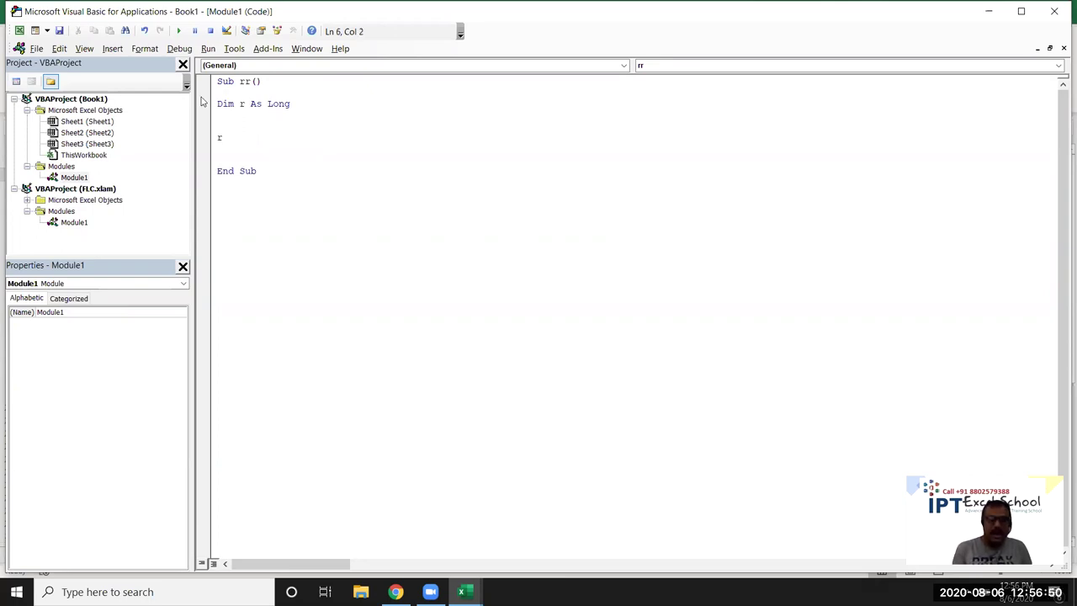
{"action": "type", "text": "=range"}
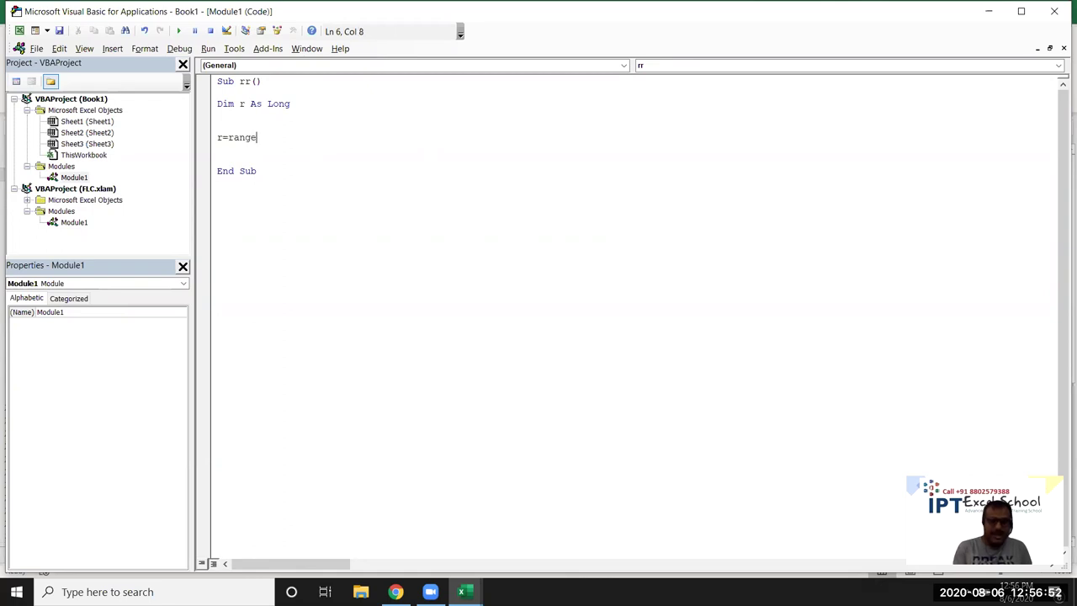
{"action": "type", "text": "(\"A2\").v"}
{"action": "key", "text": "Tab"}
{"action": "key", "text": "Return"}
{"action": "key", "text": "Return"}
{"action": "key", "text": "Return"}
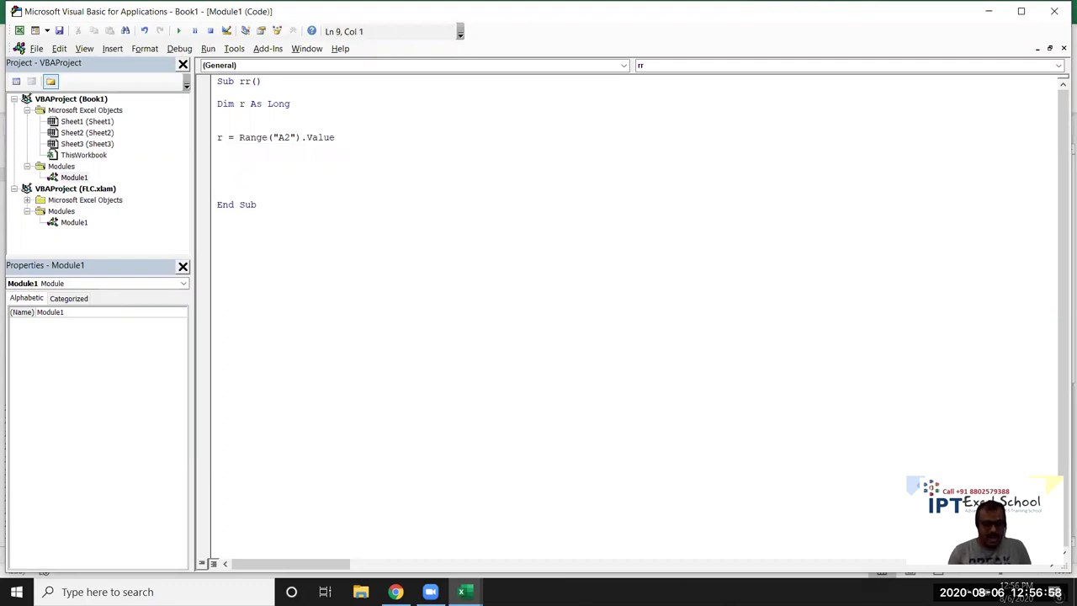
- Add If r >= 50 Then Range("B2").Value = 500 and highlight its condition and assignment
{"action": "type", "text": "if r"}
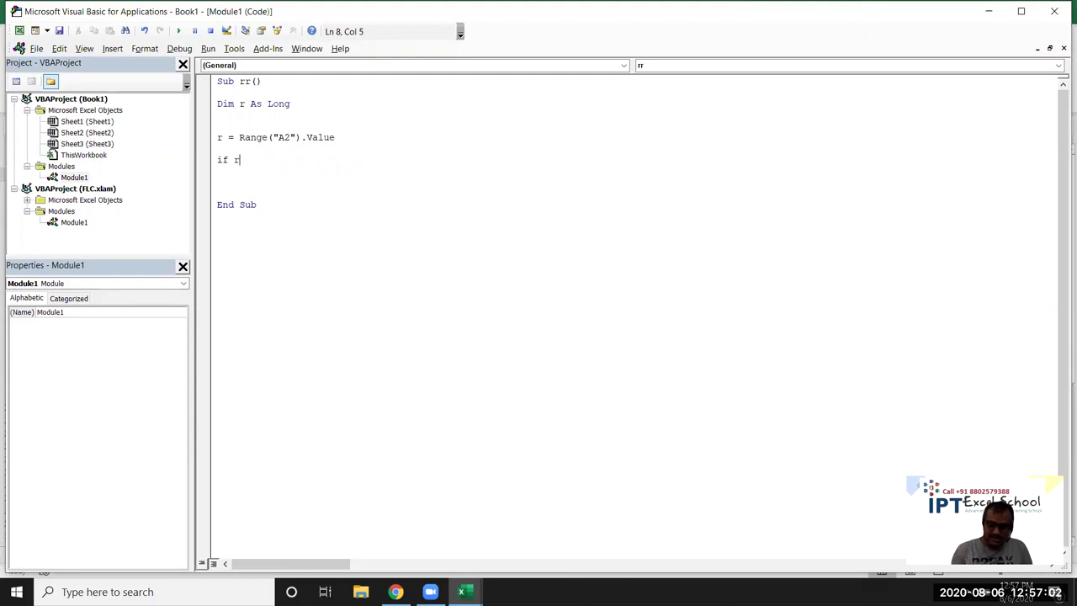
{"action": "type", "text": ">=50 then"}
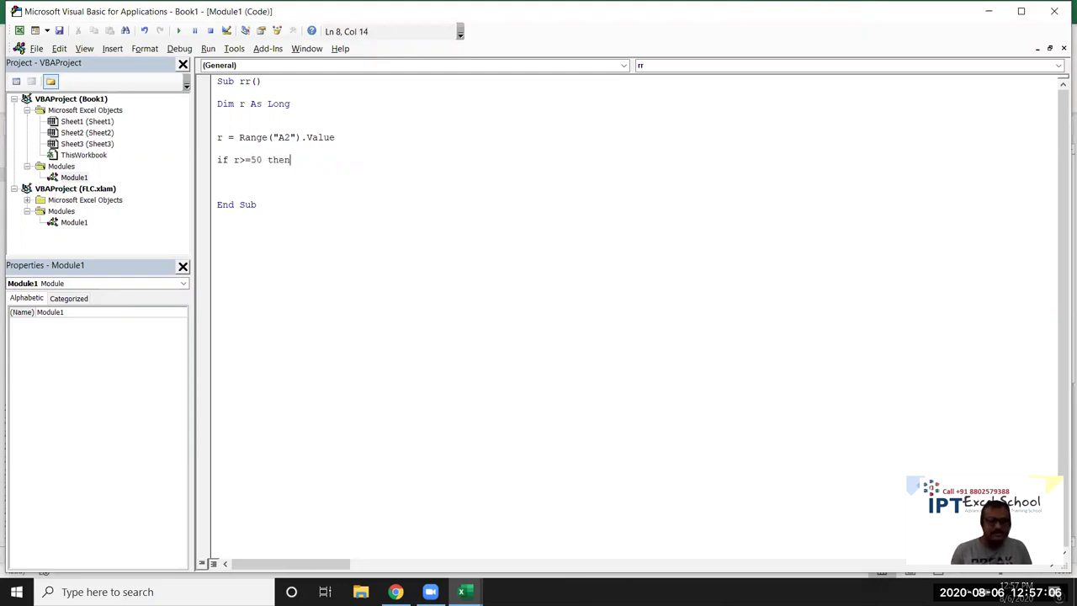
{"action": "type", "text": " range(\"B2\")"}
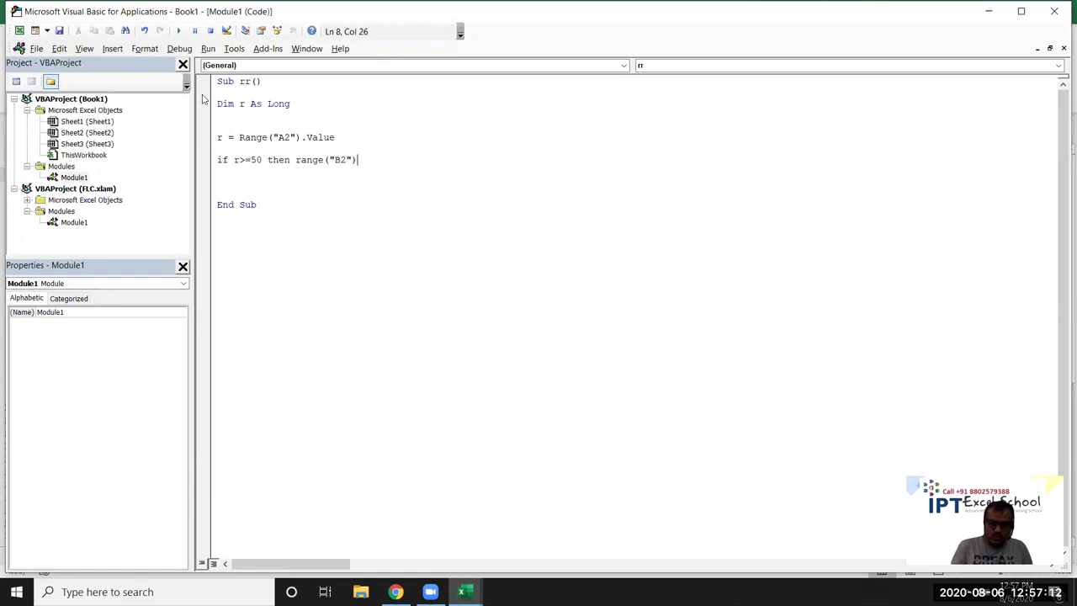
{"action": "type", "text": ".v"}
{"action": "key", "text": "Tab"}
{"action": "type", "text": "=500"}
{"action": "key", "text": "Return"}
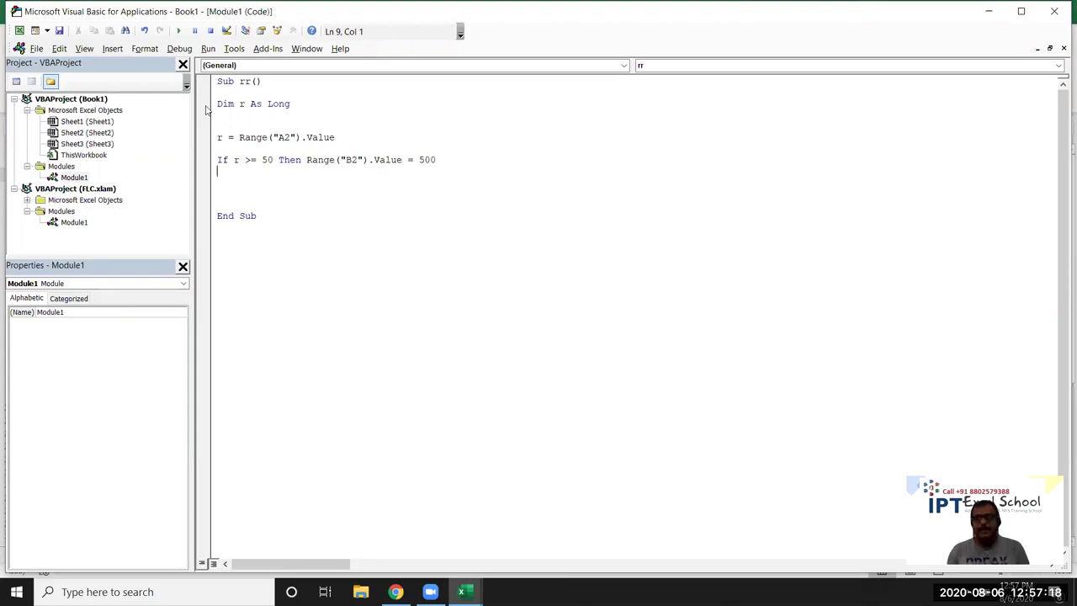
{"action": "left_click_drag", "start_coordinate": [239, 160], "coordinate": [273, 160]}
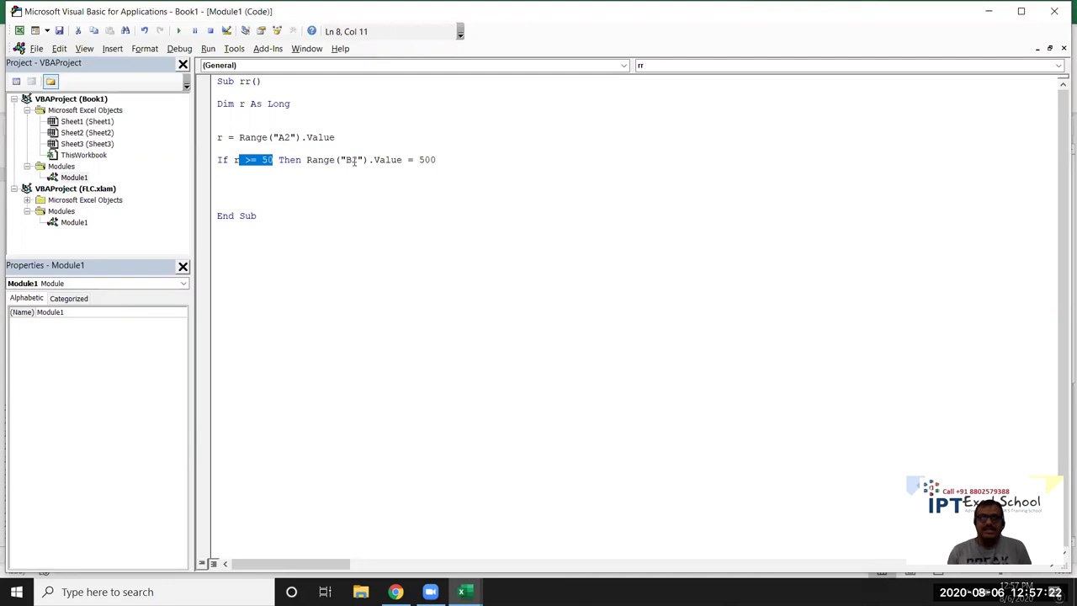
{"action": "left_click_drag", "start_coordinate": [352, 159], "coordinate": [439, 160]}
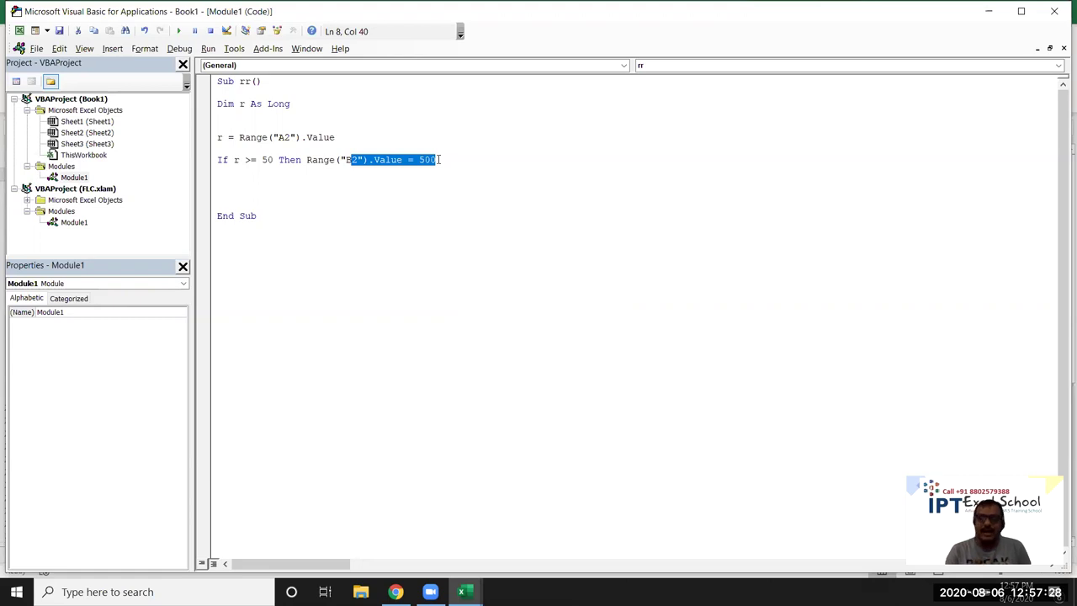
{"action": "left_click", "coordinate": [402, 180]}
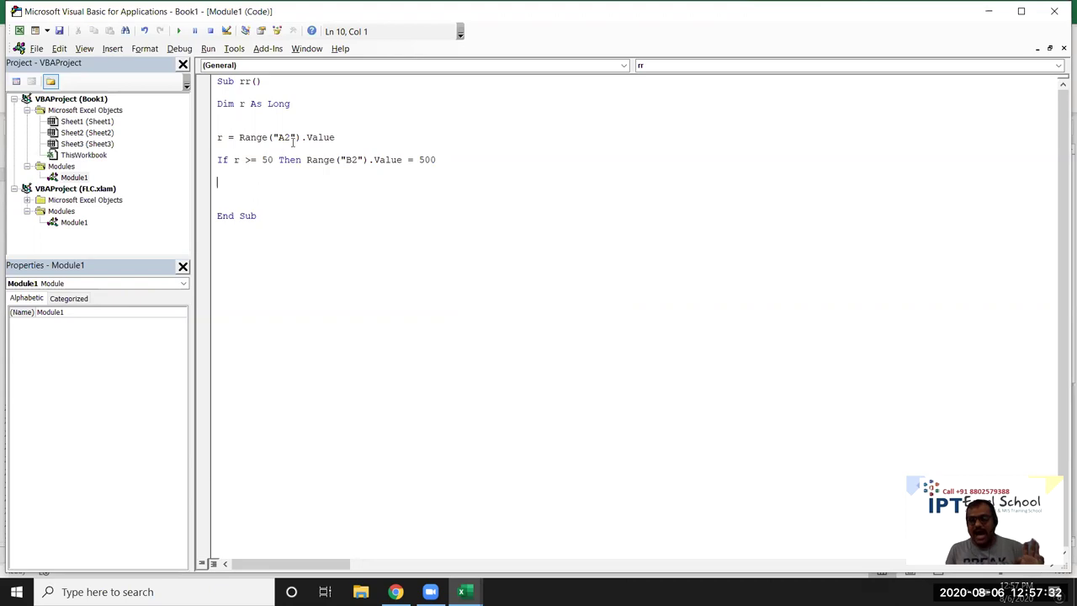
{"action": "left_click", "coordinate": [306, 159]}
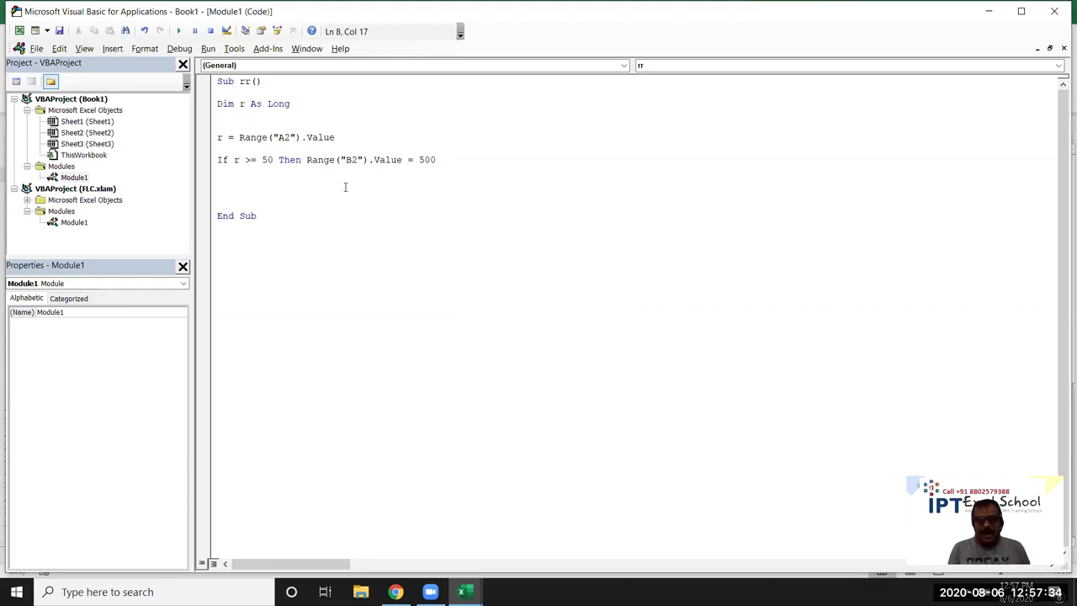
{"action": "key", "text": "Return"}
{"action": "key", "text": "Down"}
{"action": "type", "text": "e"}
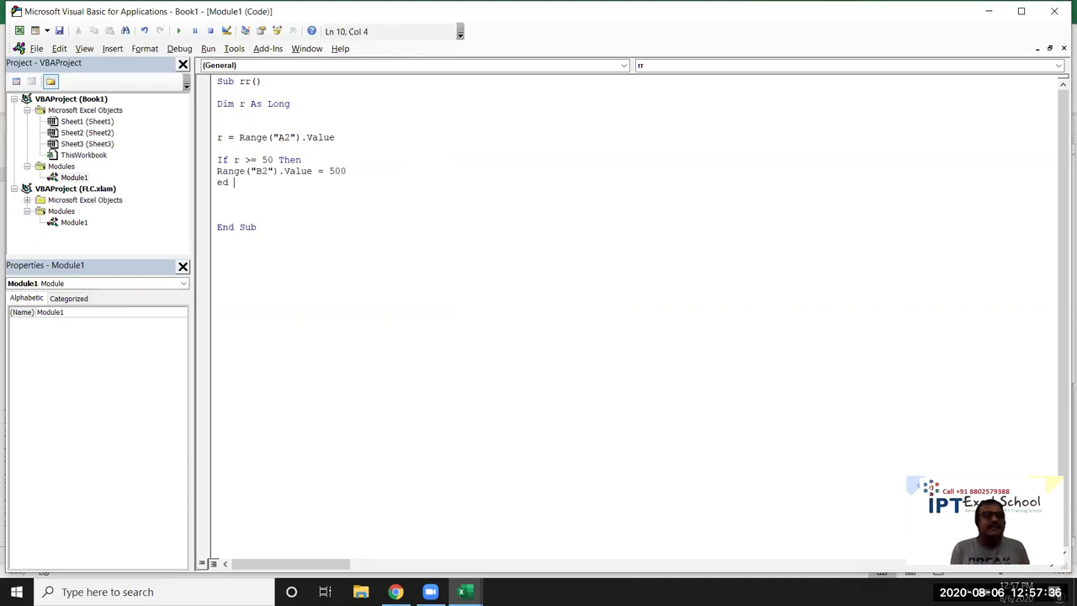
{"action": "key", "text": "BackSpace"}
{"action": "key", "text": "BackSpace"}
{"action": "type", "text": "nd if"}
{"action": "key", "text": "Return"}
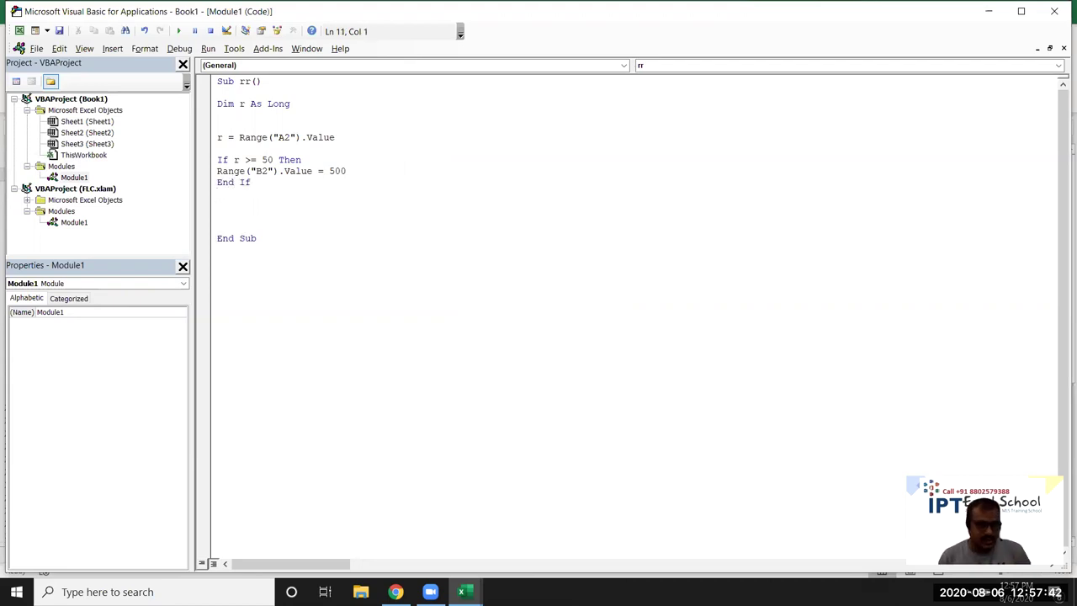
{"action": "key", "text": "BackSpace"}
{"action": "key", "text": "BackSpace"}
{"action": "key", "text": "BackSpace"}
{"action": "key", "text": "BackSpace"}
{"action": "key", "text": "BackSpace"}
{"action": "key", "text": "BackSpace"}
{"action": "key", "text": "BackSpace"}
{"action": "key", "text": "Home"}
{"action": "key", "text": "BackSpace"}
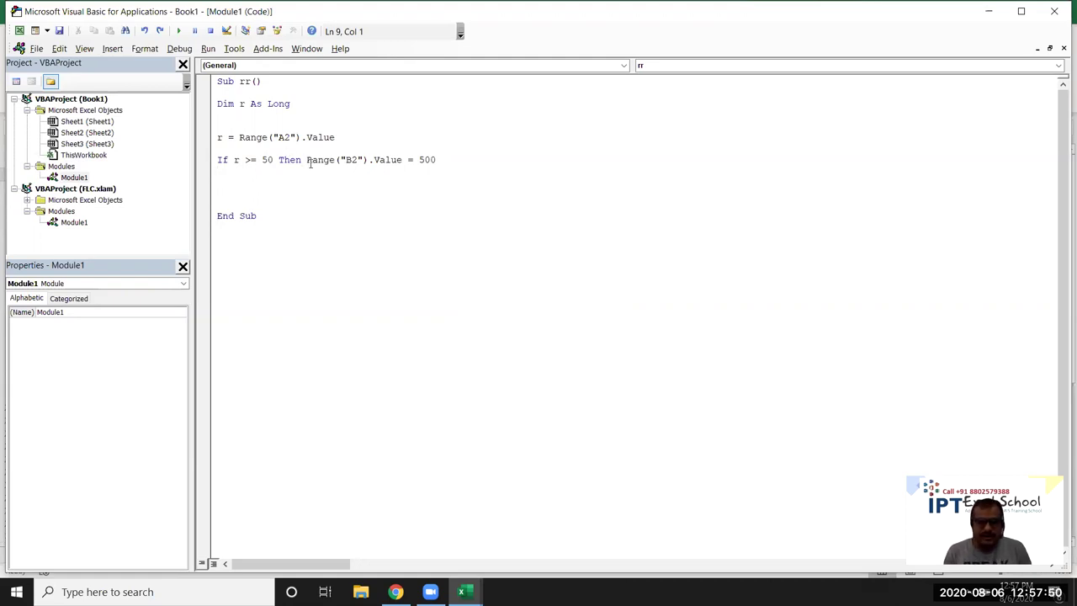
{"action": "left_click_drag", "start_coordinate": [310, 159], "coordinate": [455, 160]}
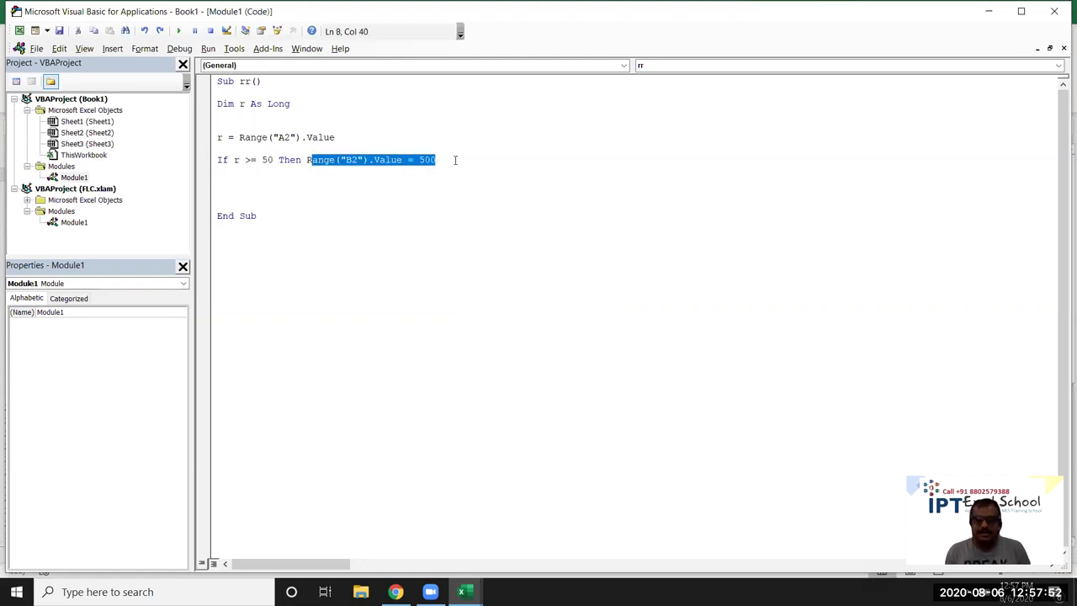
{"action": "key", "text": "alt+F11"}
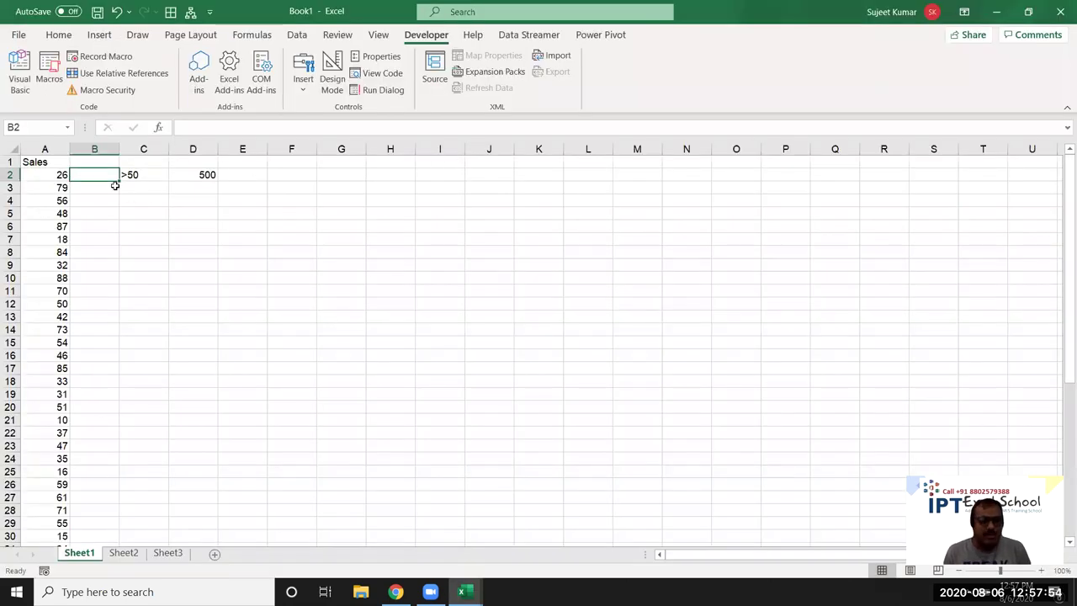
{"action": "left_click", "coordinate": [47, 175]}
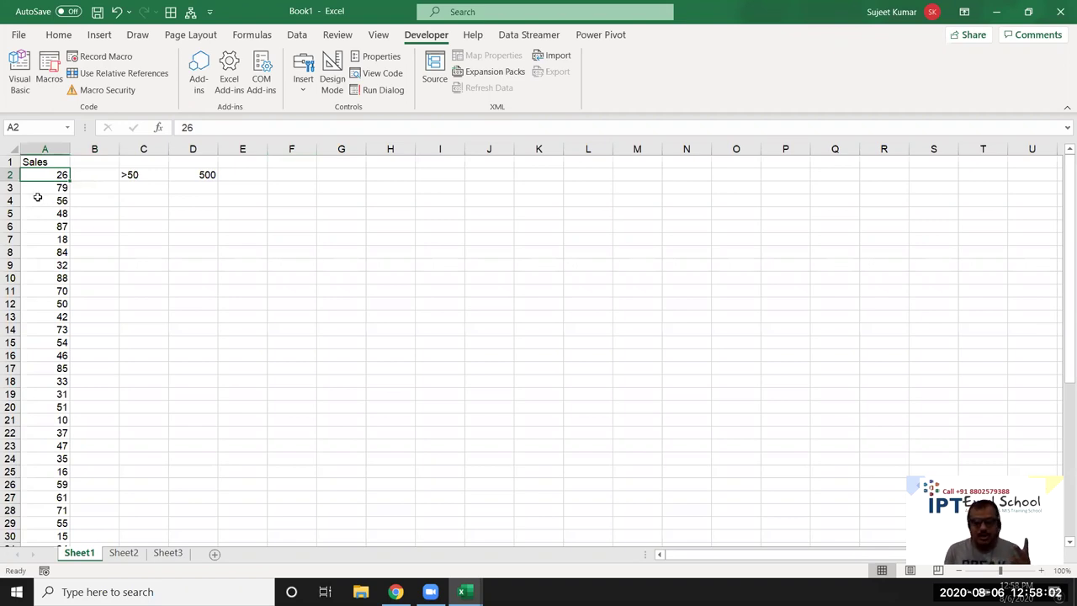
{"action": "key", "text": "alt+F11"}
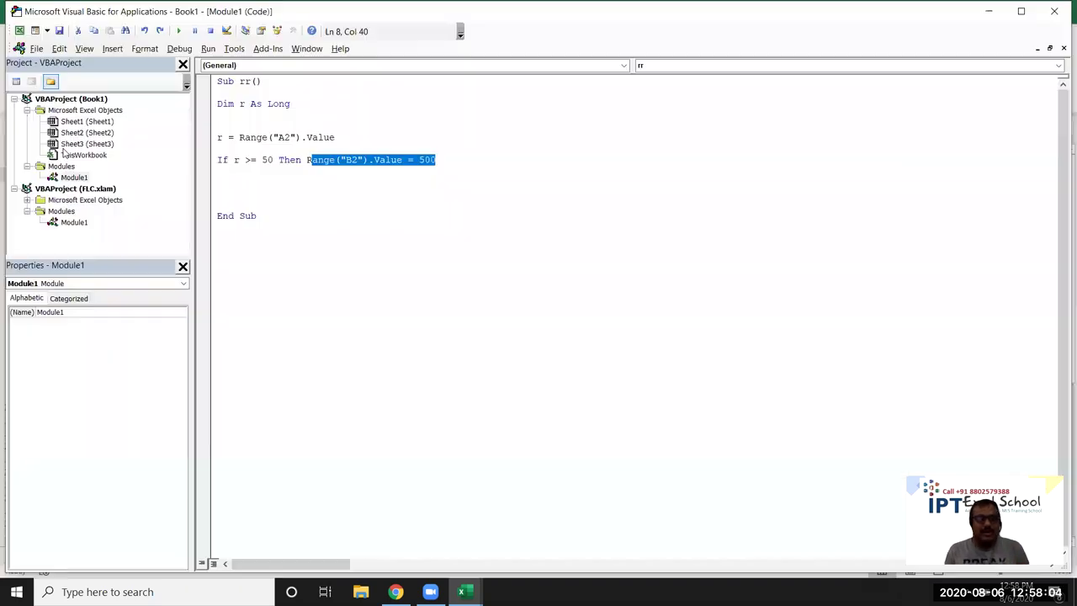
- Put the B2 assignment under Then, add Range("A2").Interior.Color = vbRed, and close with End If
{"action": "left_click", "coordinate": [302, 159]}
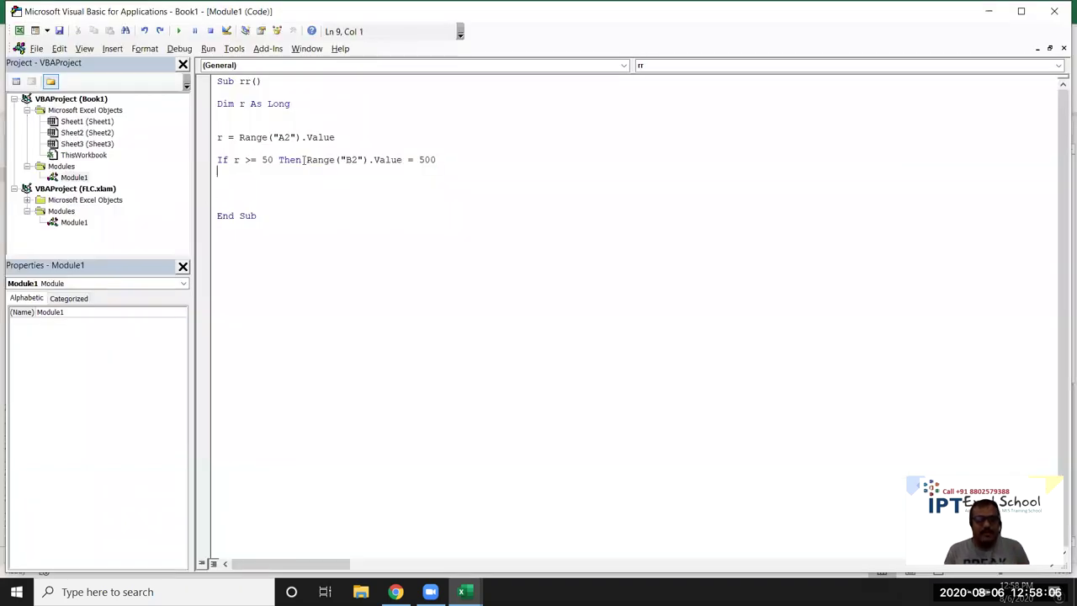
{"action": "key", "text": "Return"}
{"action": "key", "text": "Down"}
{"action": "type", "text": "range(\""}
{"action": "type", "text": "2\").in"}
{"action": "key", "text": "Down"}
{"action": "key", "text": "Down"}
{"action": "key", "text": "Down"}
{"action": "key", "text": "Tab"}
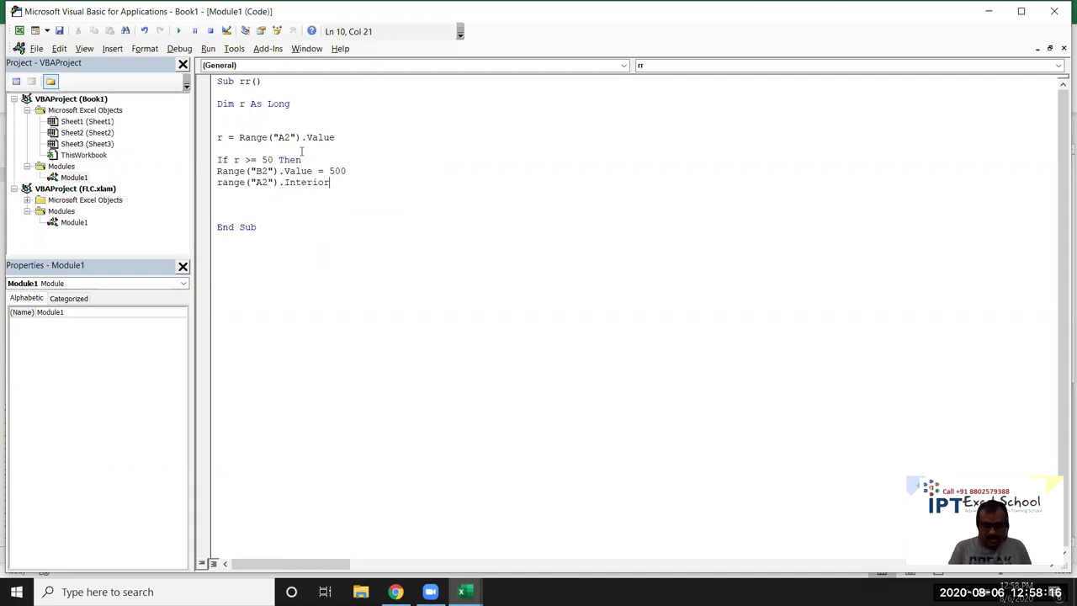
{"action": "type", "text": ".c"}
{"action": "key", "text": "Tab"}
{"action": "type", "text": "=vbre"}
{"action": "key", "text": "Return"}
{"action": "type", "text": "nd if"}
{"action": "key", "text": "Up"}
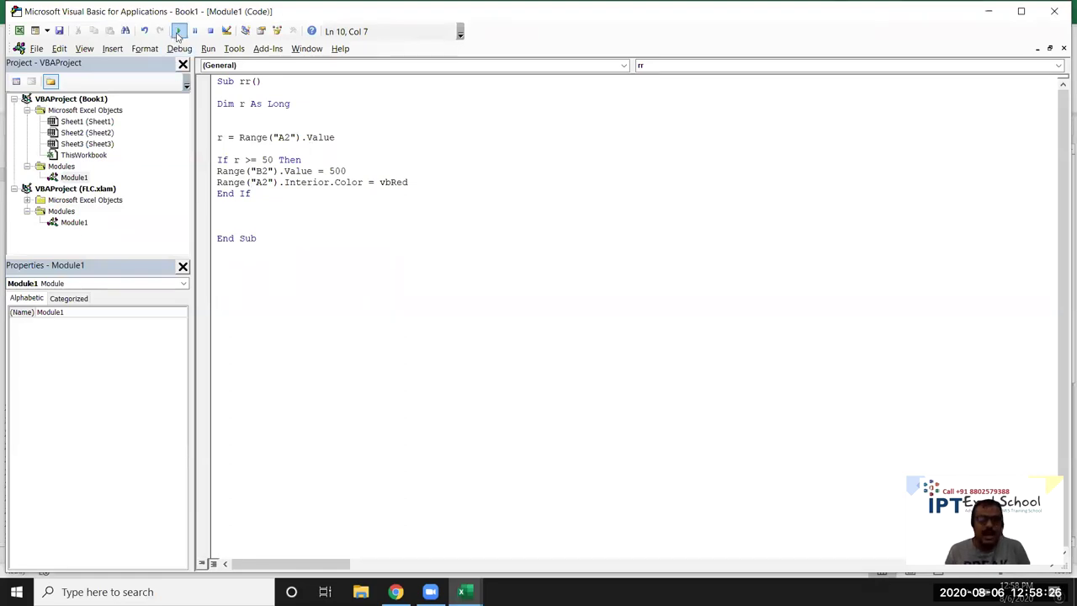
- Run the rr macro once, then change A2's value to 65
{"action": "left_click", "coordinate": [177, 32]}
{"action": "key", "text": "alt+F11"}
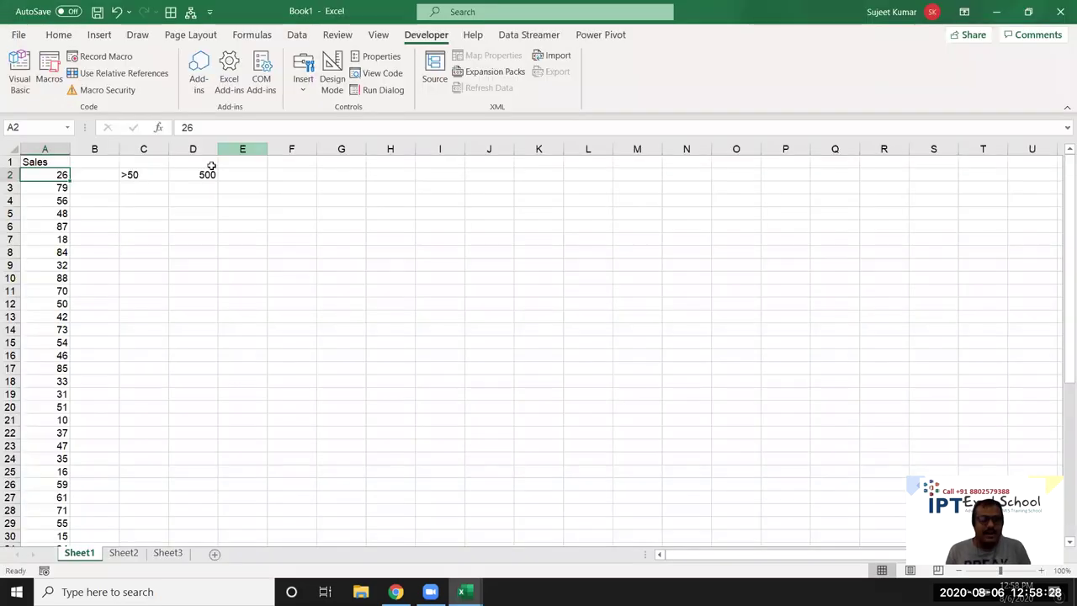
{"action": "left_click", "coordinate": [208, 175]}
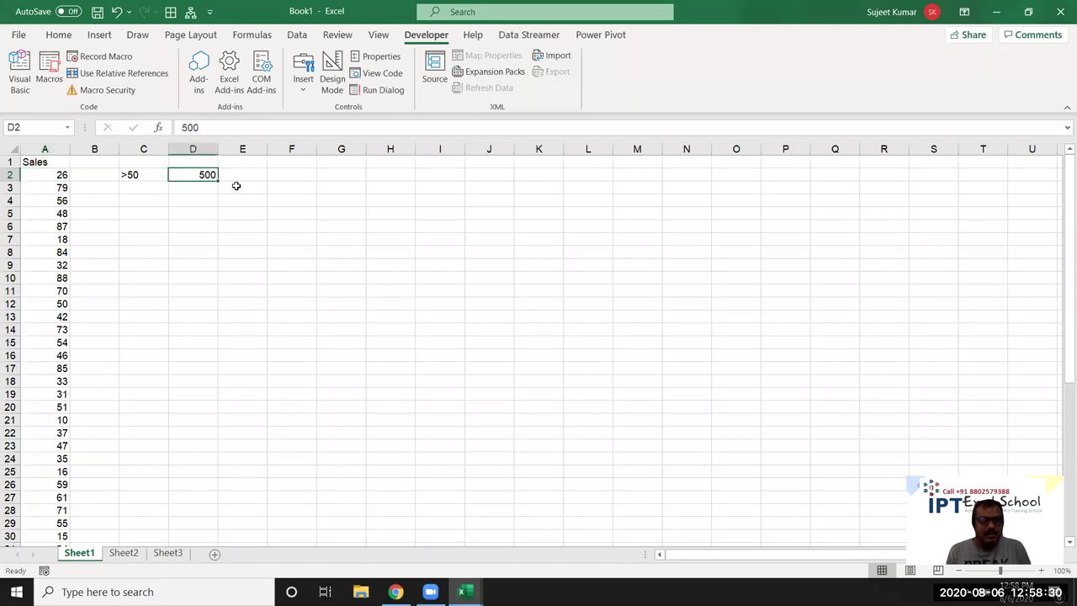
{"action": "left_click", "coordinate": [64, 175]}
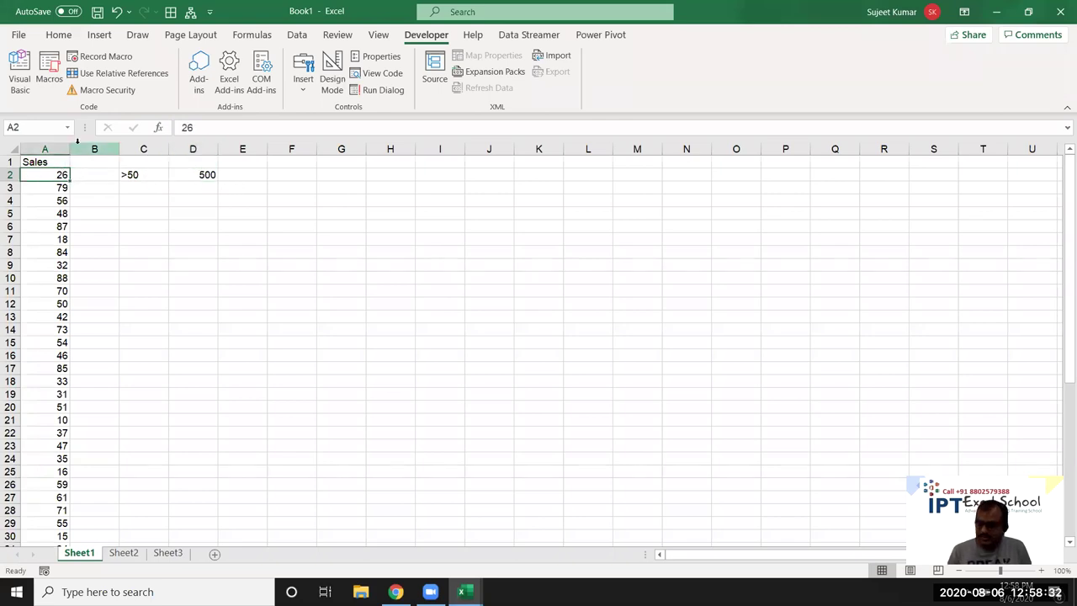
{"action": "type", "text": "65"}
{"action": "key", "text": "Return"}
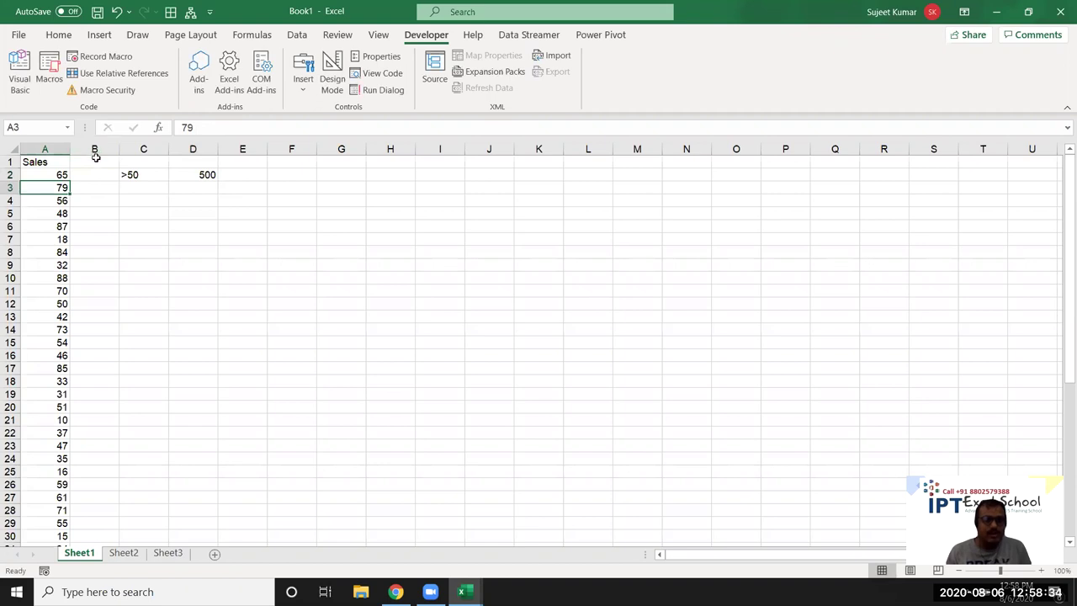
- Rerun rr with F5 and confirm A2 turns red and B2 shows 500
{"action": "key", "text": "alt+F11"}
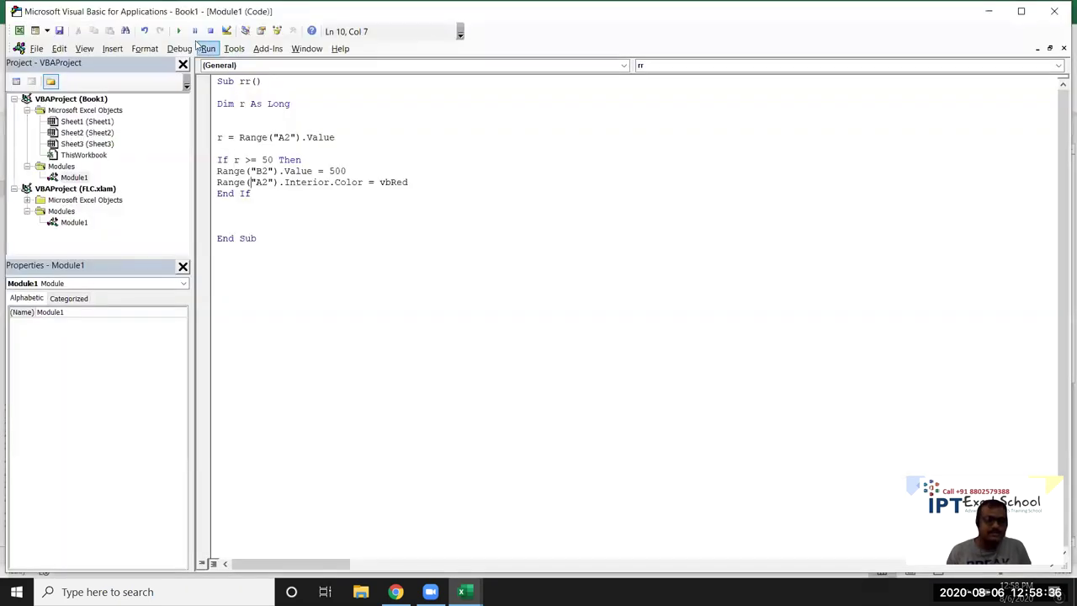
{"action": "key", "text": "F5"}
{"action": "key", "text": "alt+F11"}
{"action": "left_click", "coordinate": [85, 175]}
{"action": "left_click", "coordinate": [43, 177]}
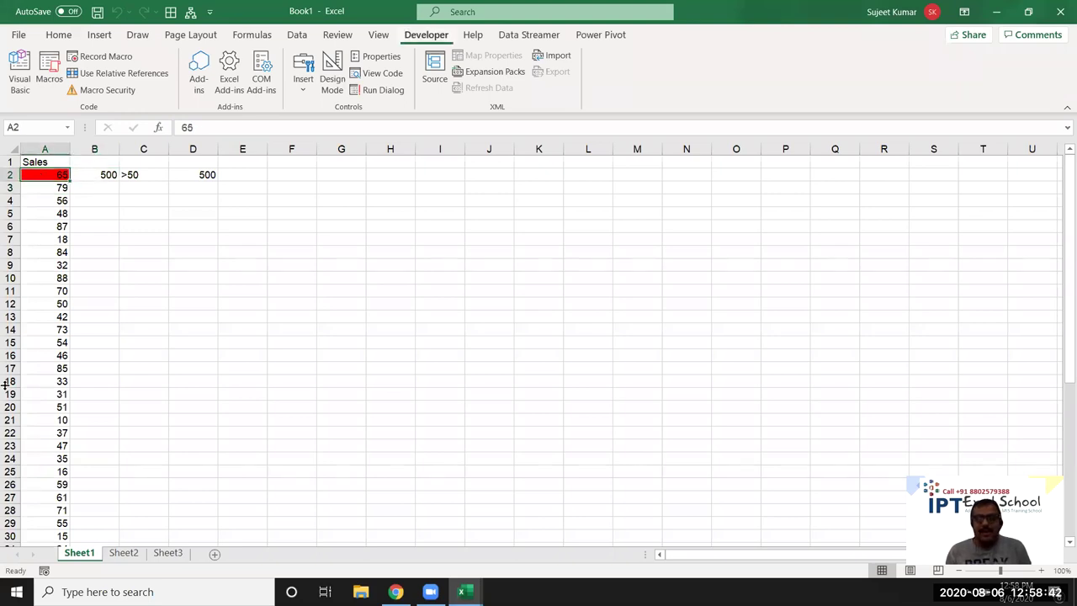
{"action": "key", "text": "alt"}
{"action": "left_click", "coordinate": [98, 174]}
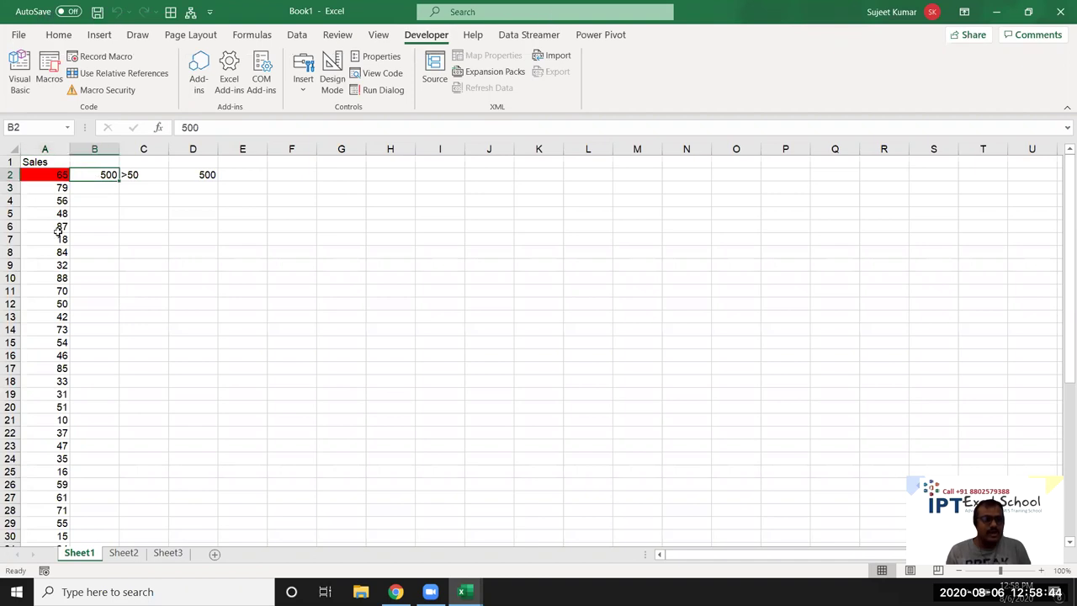
{"action": "scroll", "coordinate": [59, 278], "scroll_direction": "down", "scroll_amount": 5}
{"action": "scroll", "coordinate": [55, 285], "scroll_direction": "down", "scroll_amount": 6}
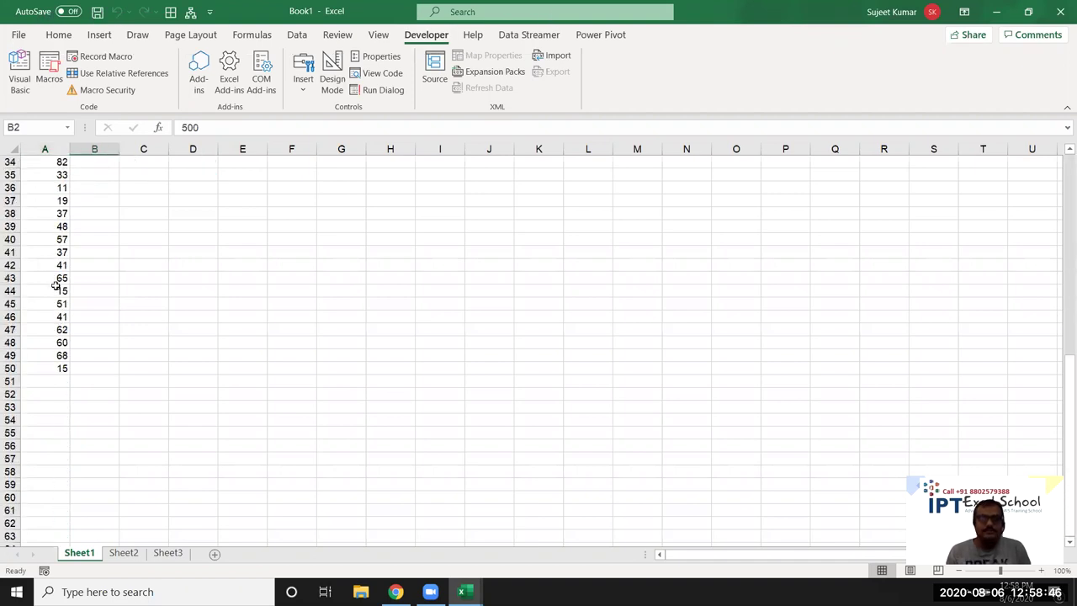
{"action": "scroll", "coordinate": [55, 285], "scroll_direction": "up", "scroll_amount": 5}
{"action": "scroll", "coordinate": [56, 286], "scroll_direction": "up", "scroll_amount": 6}
- Add For i = 2 To 50 above the A2 read and Next i after End If
{"action": "key", "text": "alt+F11"}
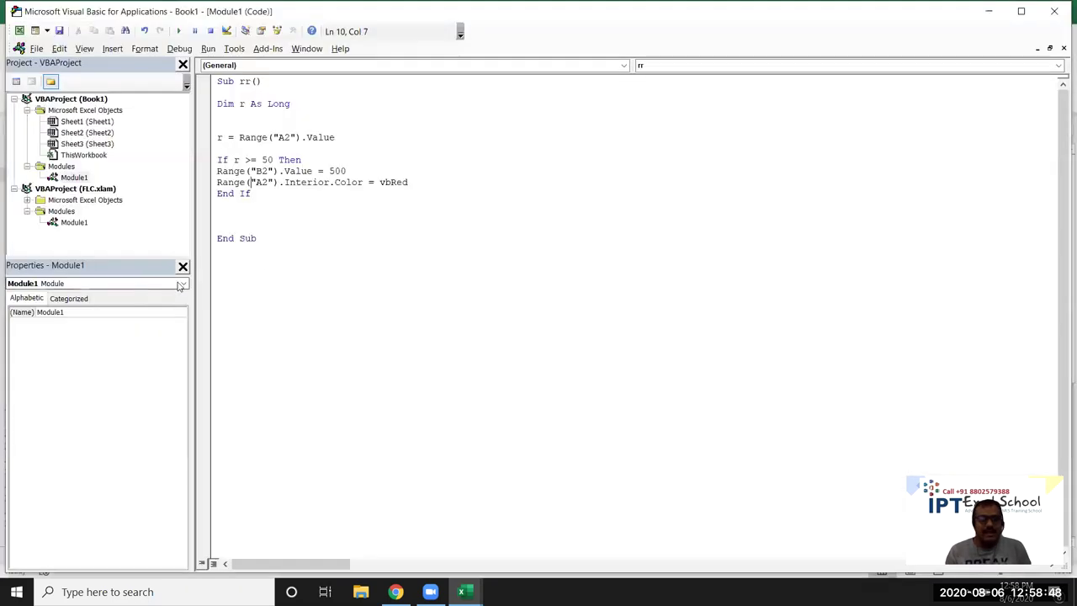
{"action": "key", "text": "Up"}
{"action": "key", "text": "Up"}
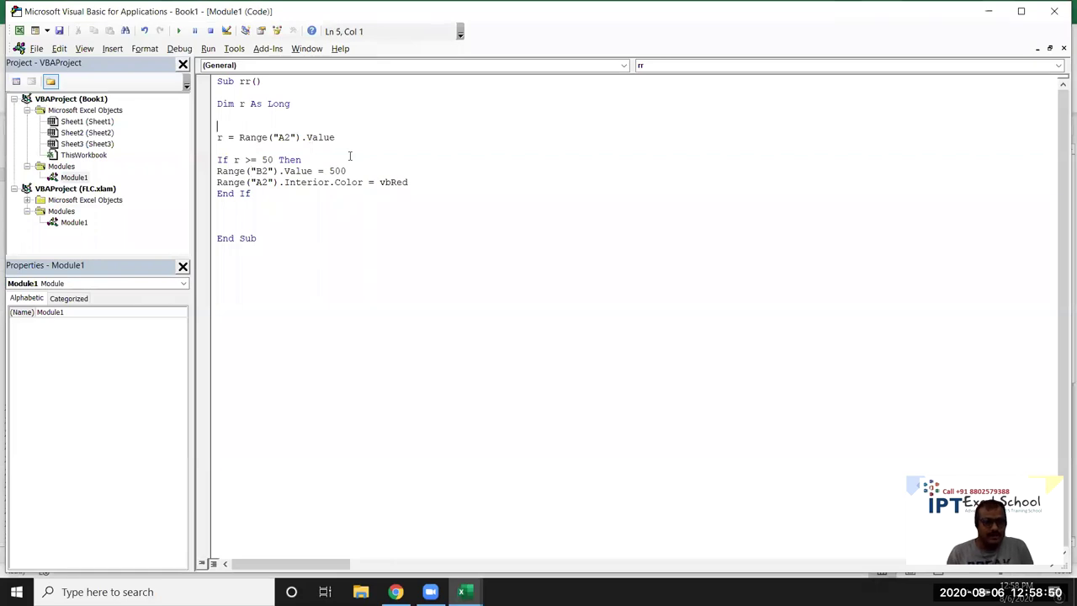
{"action": "key", "text": "Return"}
{"action": "key", "text": "Up"}
{"action": "type", "text": "or i = "}
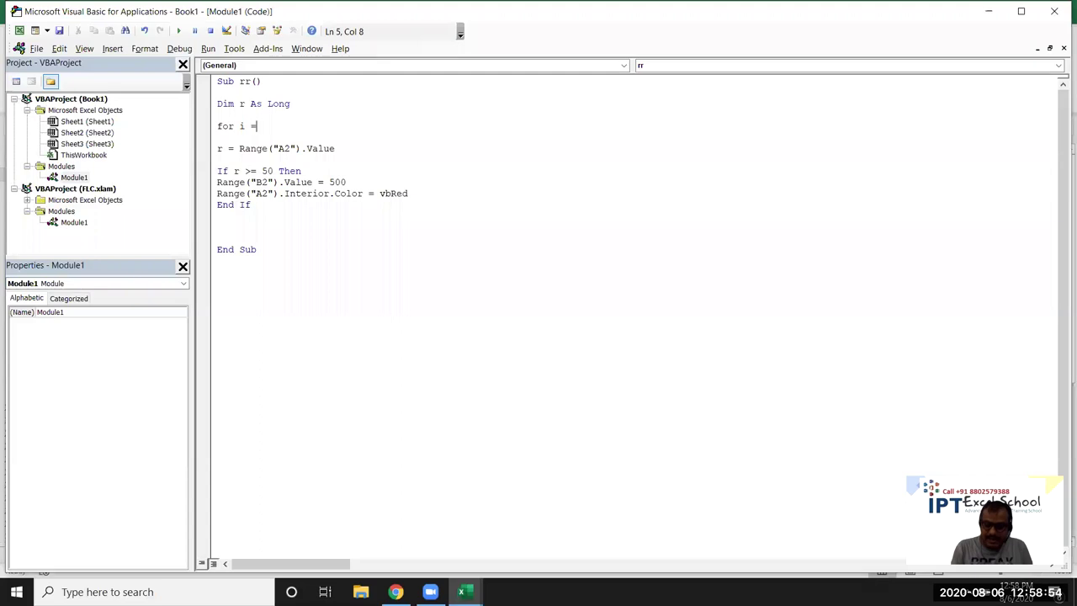
{"action": "type", "text": "2 to 50"}
{"action": "key", "text": "Down"}
{"action": "key", "text": "Down"}
{"action": "key", "text": "Down"}
{"action": "key", "text": "Down"}
{"action": "key", "text": "Return"}
{"action": "type", "text": "next i"}
{"action": "key", "text": "Left"}
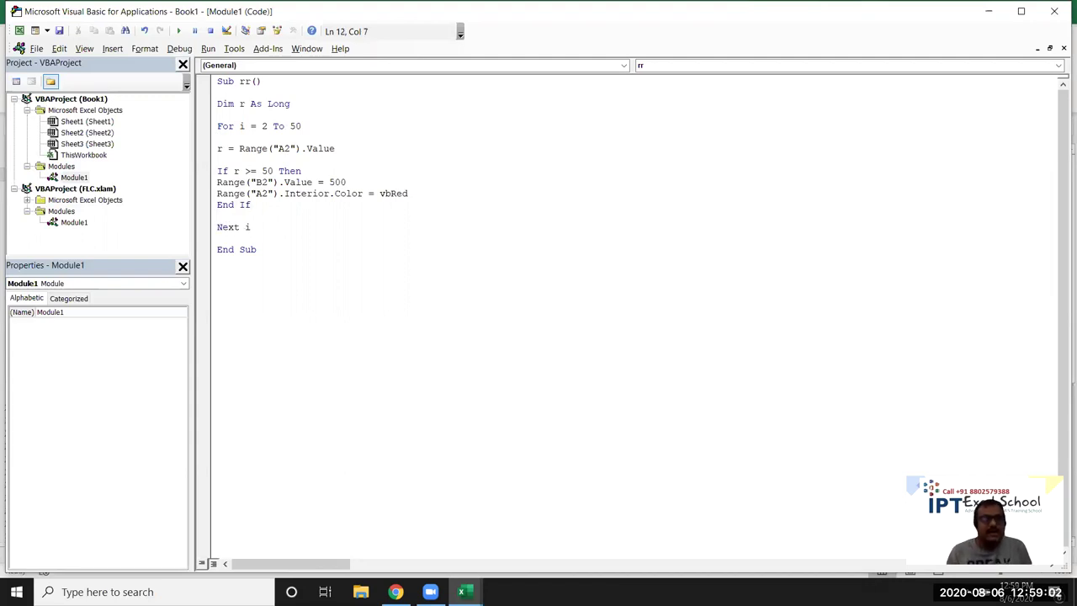
- Check on the worksheet that the sales data runs from A2 down to A50
{"action": "key", "text": "alt+F11"}
{"action": "key", "text": "Left"}
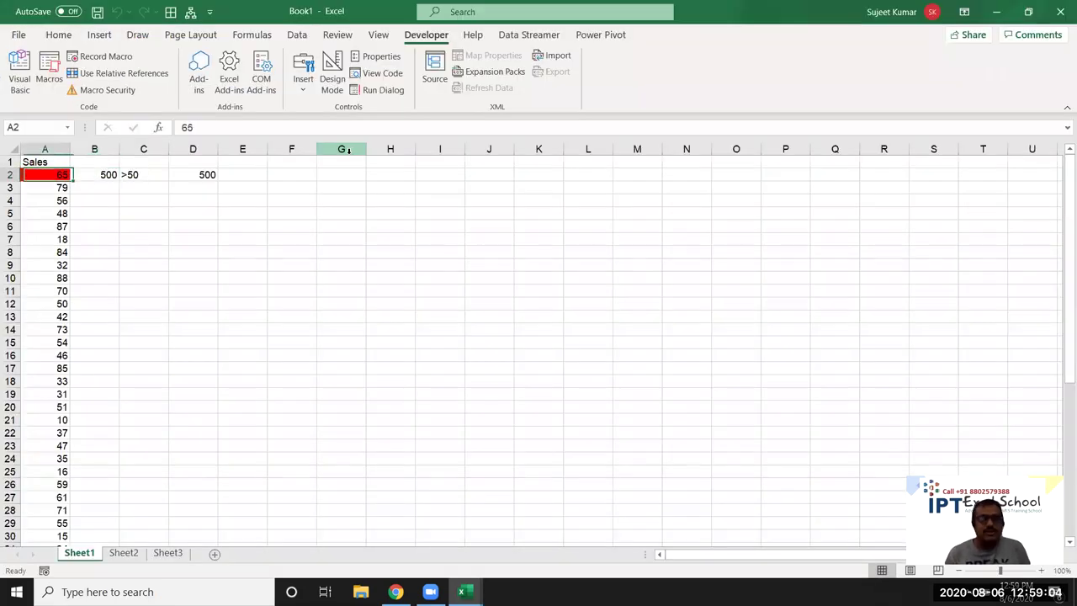
{"action": "key", "text": "ctrl+Down"}
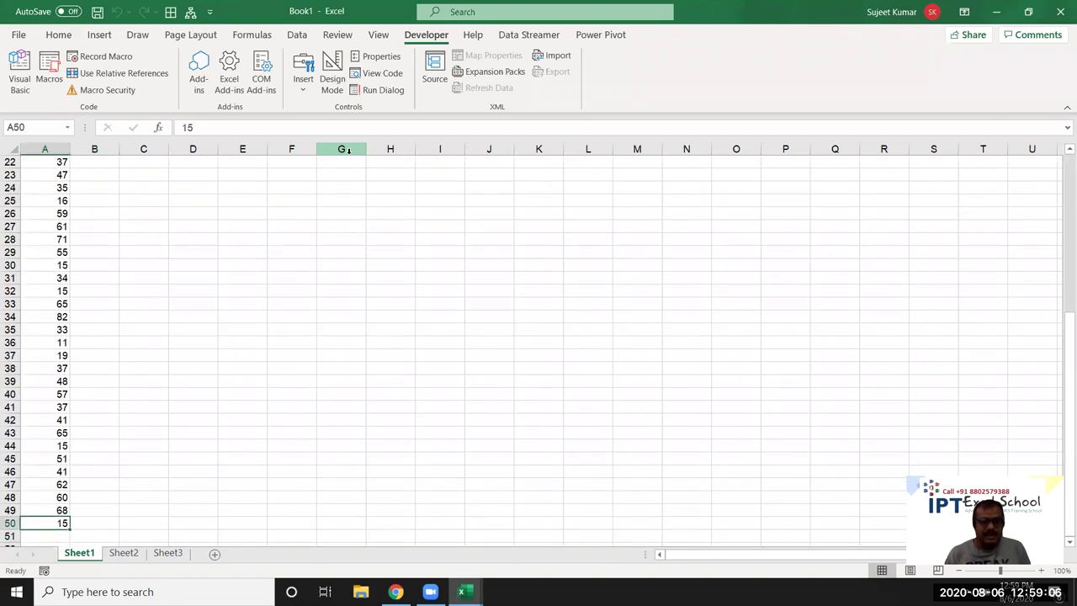
{"action": "key", "text": "ctrl+Up"}
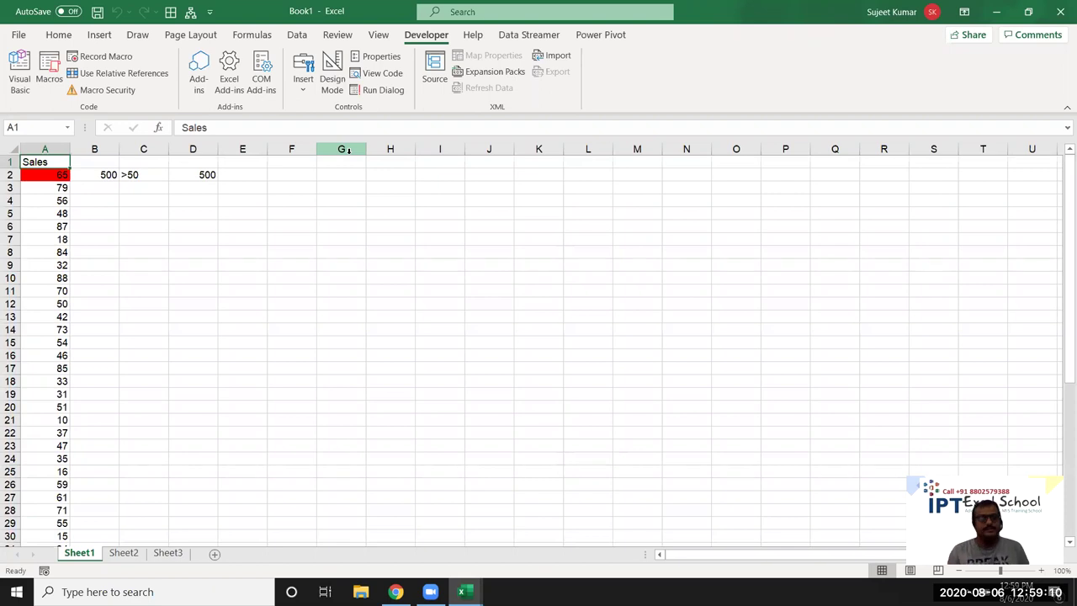
{"action": "key", "text": "alt"}
{"action": "left_click", "coordinate": [123, 265]}
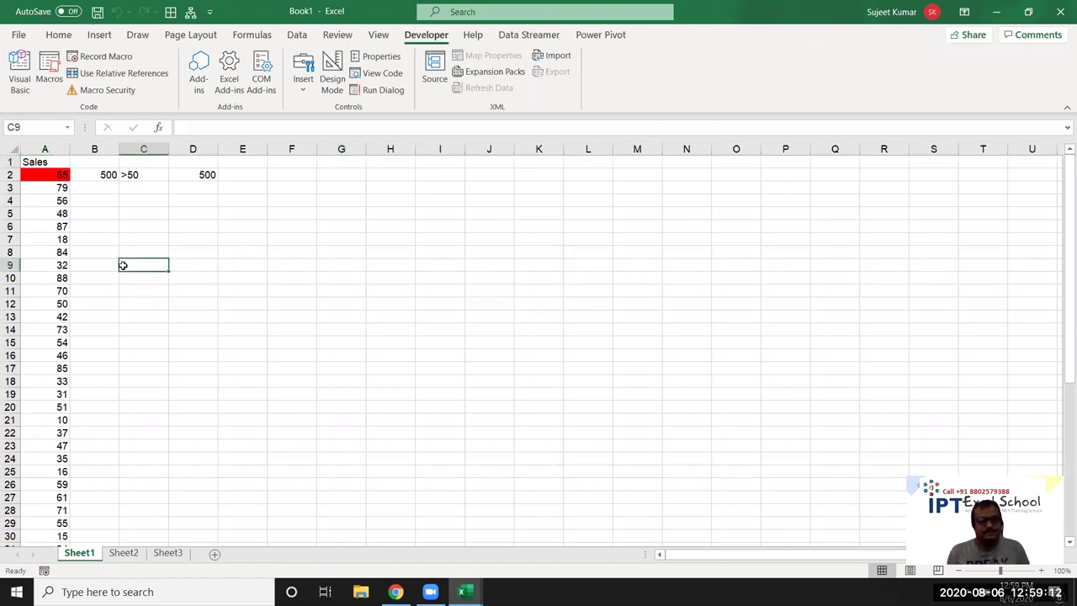
{"action": "key", "text": "alt+F11"}
- Change the read line to use Range("A" & i)
{"action": "left_click", "coordinate": [295, 211]}
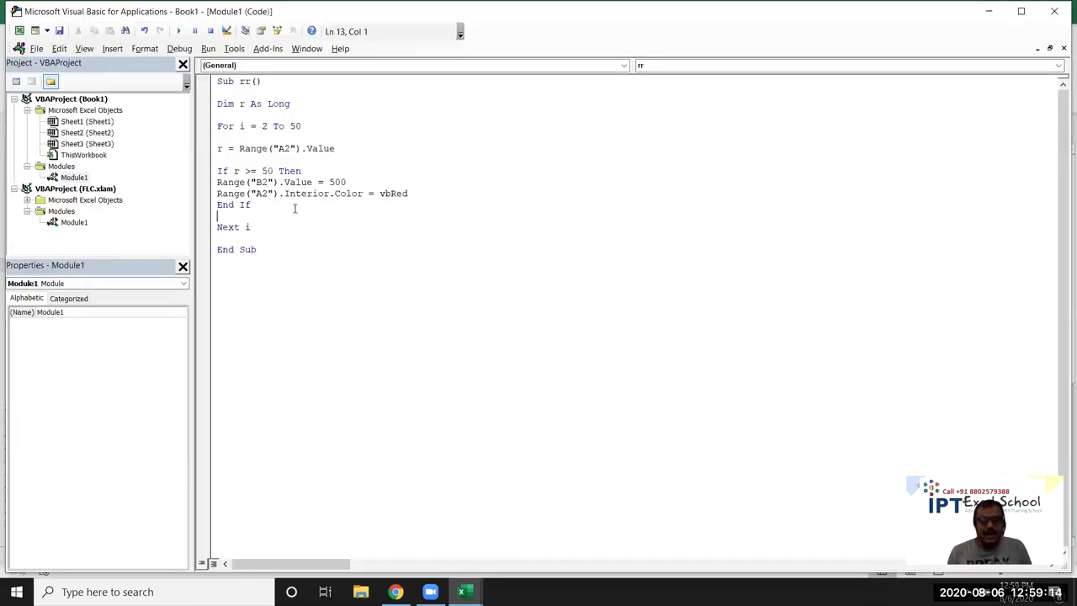
{"action": "left_click", "coordinate": [290, 148]}
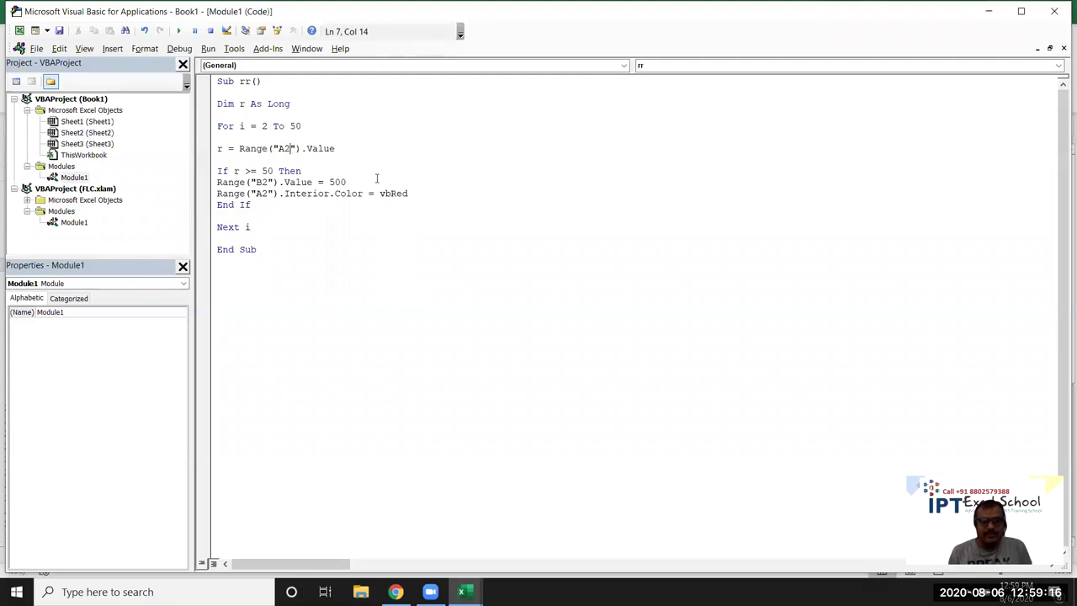
{"action": "key", "text": "BackSpace"}
{"action": "key", "text": "Right"}
{"action": "type", "text": "& i"}
{"action": "left_click", "coordinate": [387, 206]}
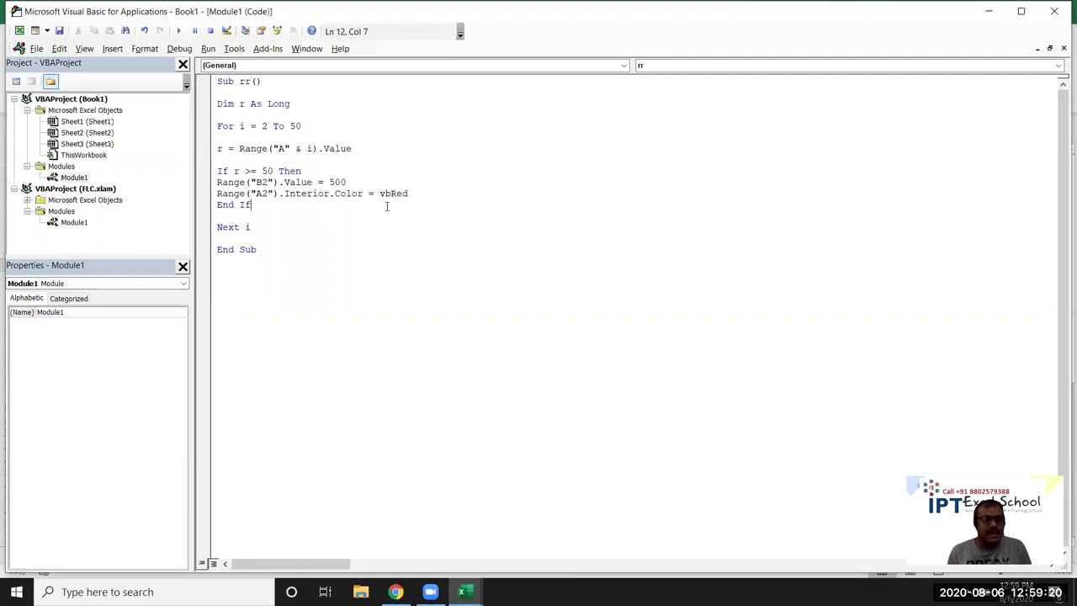
- Change the B2 reference to Range("B" & i), fixing the compile error by adding the missing &
{"action": "left_click", "coordinate": [263, 194]}
{"action": "left_click", "coordinate": [263, 183]}
{"action": "key", "text": "Delete"}
{"action": "key", "text": "Right"}
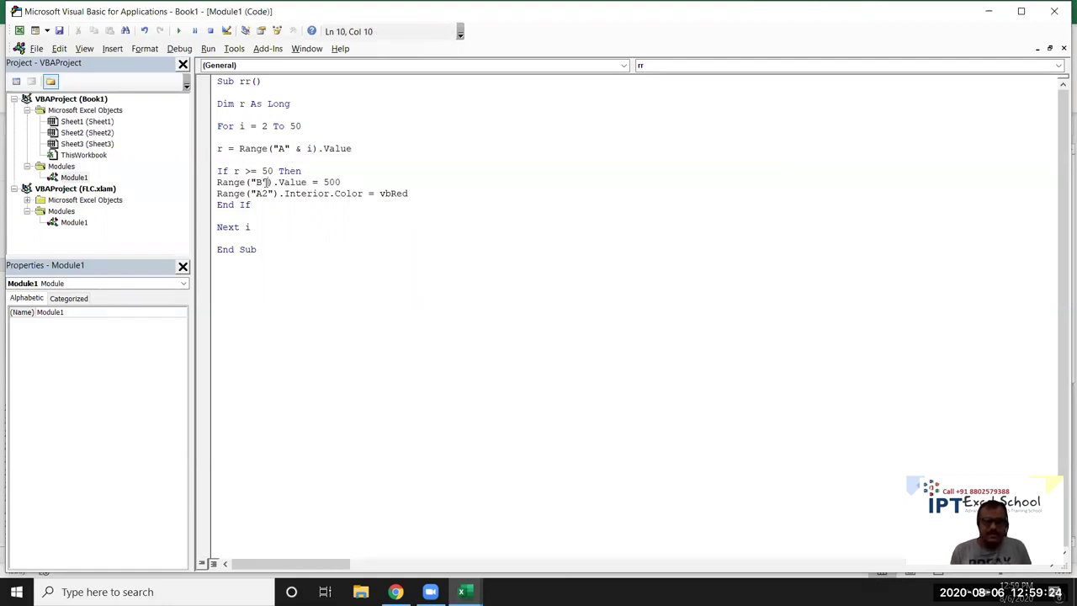
{"action": "type", "text": "&"}
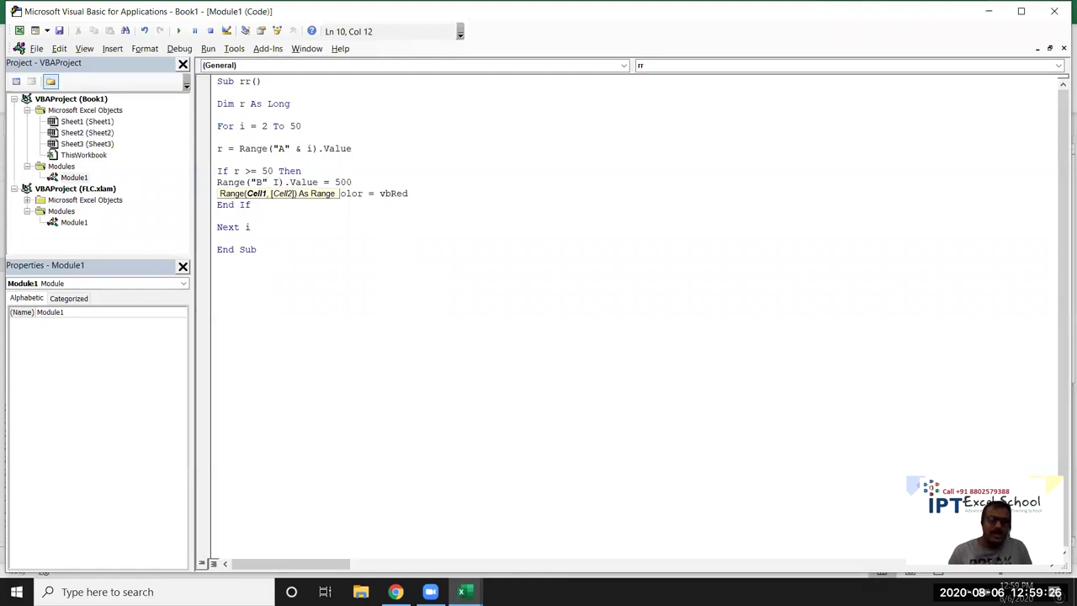
{"action": "key", "text": "Down"}
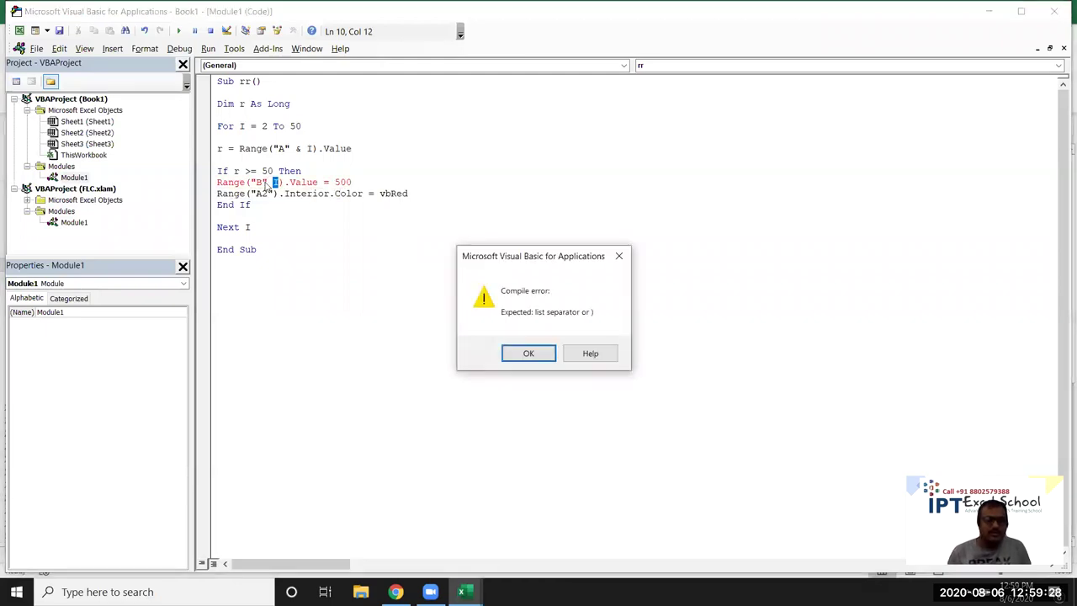
{"action": "key", "text": "Return"}
{"action": "type", "text": "&"}
{"action": "left_click", "coordinate": [264, 249]}
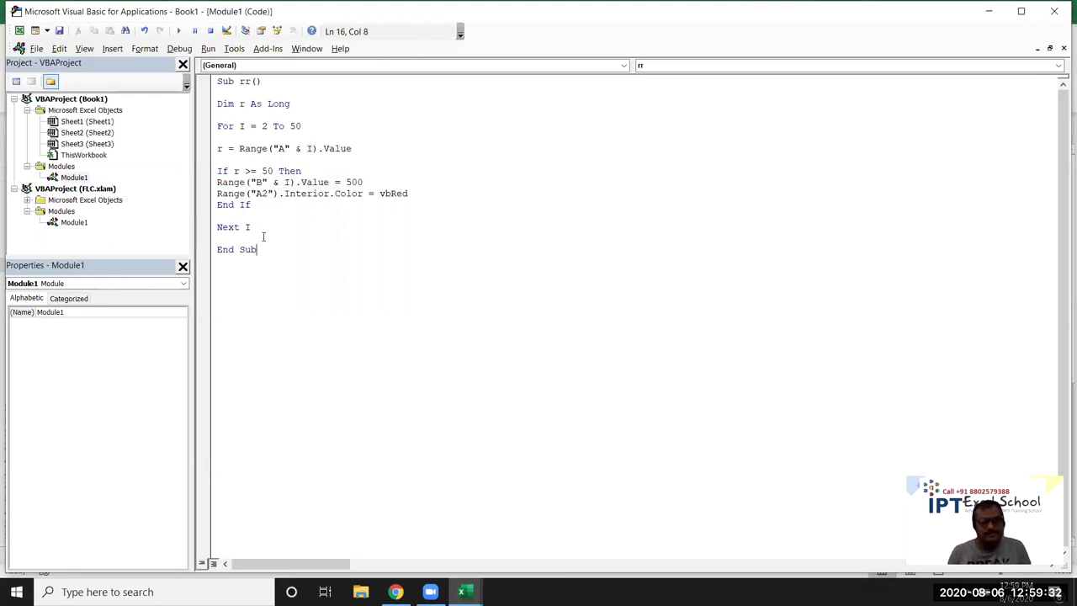
- Change the red-colour line to use Range("A" & i)
{"action": "left_click", "coordinate": [262, 193]}
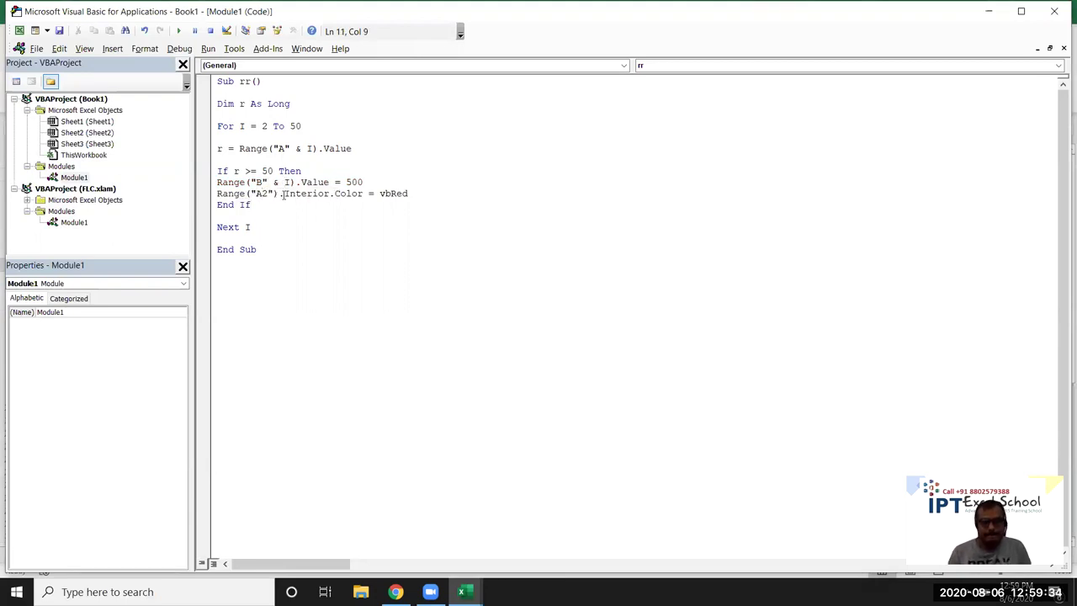
{"action": "key", "text": "Delete"}
{"action": "key", "text": "Right"}
{"action": "type", "text": "& i"}
{"action": "key", "text": "Down"}
{"action": "type", "text": "End If"}
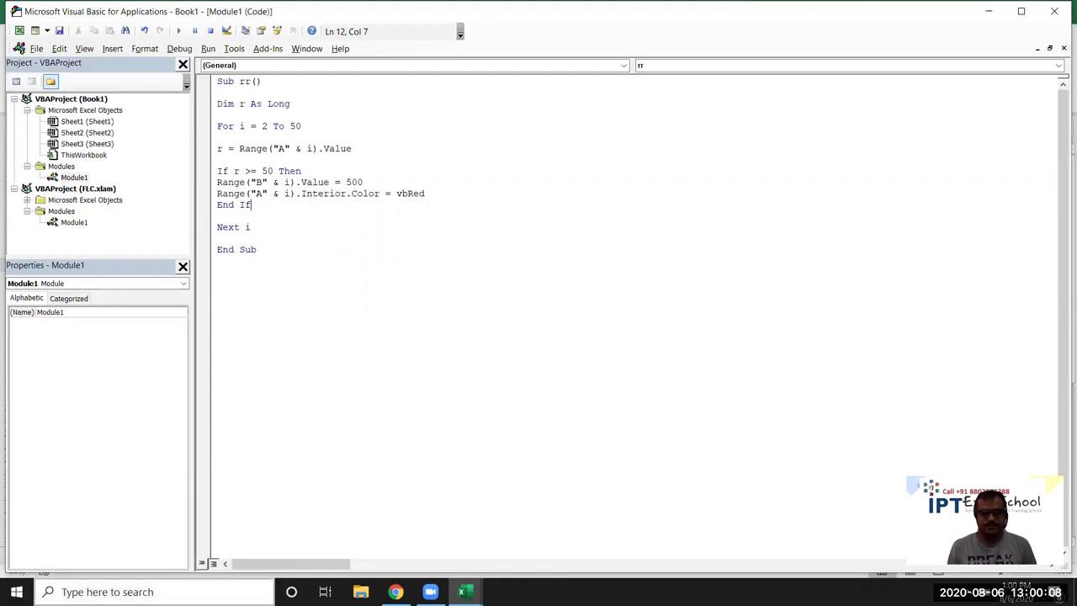
- Scroll through rows 1–50 on the sheet to review the 500s and red-filled sales
{"action": "left_click", "coordinate": [267, 181]}
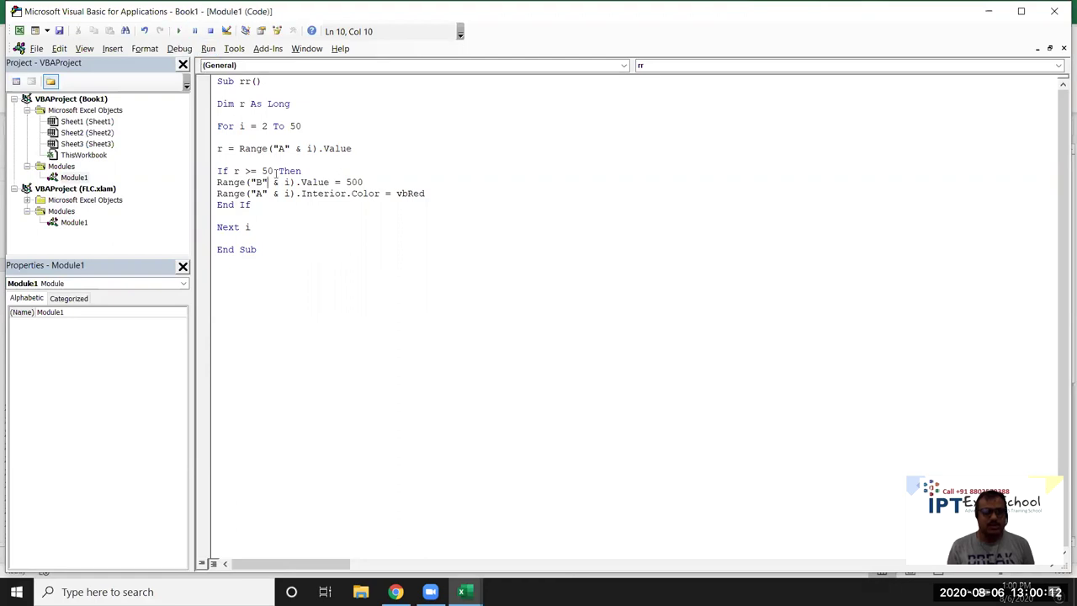
{"action": "key", "text": "alt+F11"}
{"action": "scroll", "coordinate": [217, 298], "scroll_direction": "down", "scroll_amount": 5}
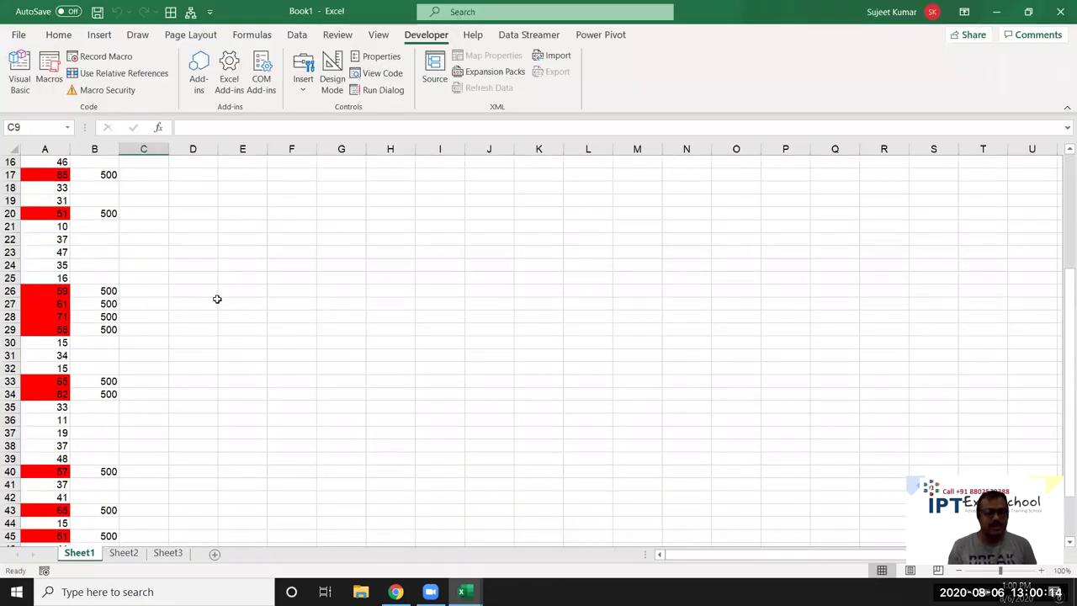
{"action": "scroll", "coordinate": [217, 299], "scroll_direction": "down", "scroll_amount": 6}
{"action": "scroll", "coordinate": [217, 299], "scroll_direction": "down", "scroll_amount": 1}
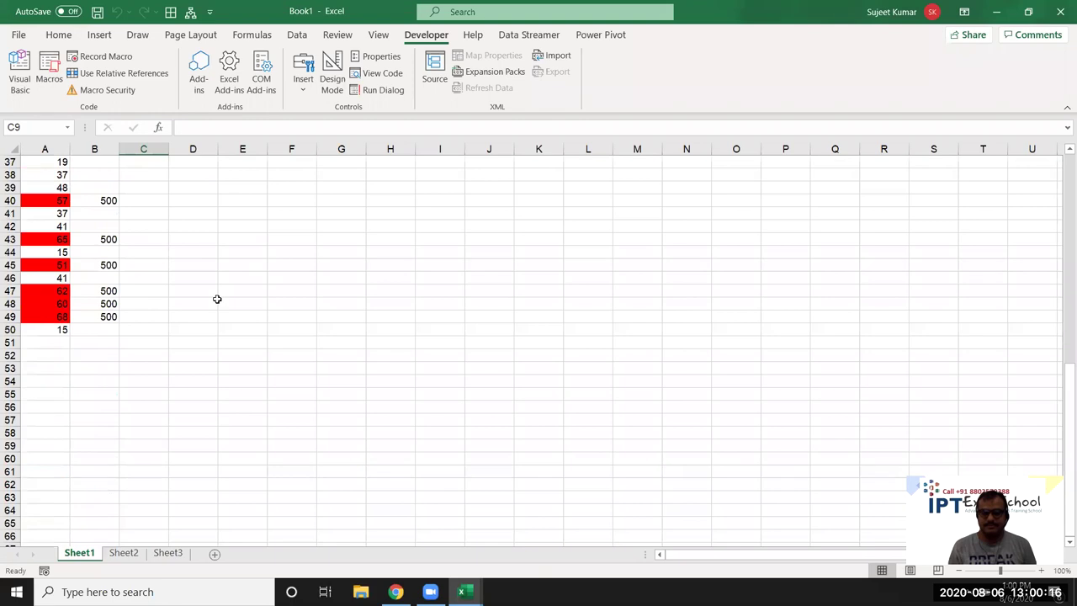
{"action": "scroll", "coordinate": [217, 299], "scroll_direction": "up", "scroll_amount": 6}
{"action": "scroll", "coordinate": [217, 299], "scroll_direction": "up", "scroll_amount": 6}
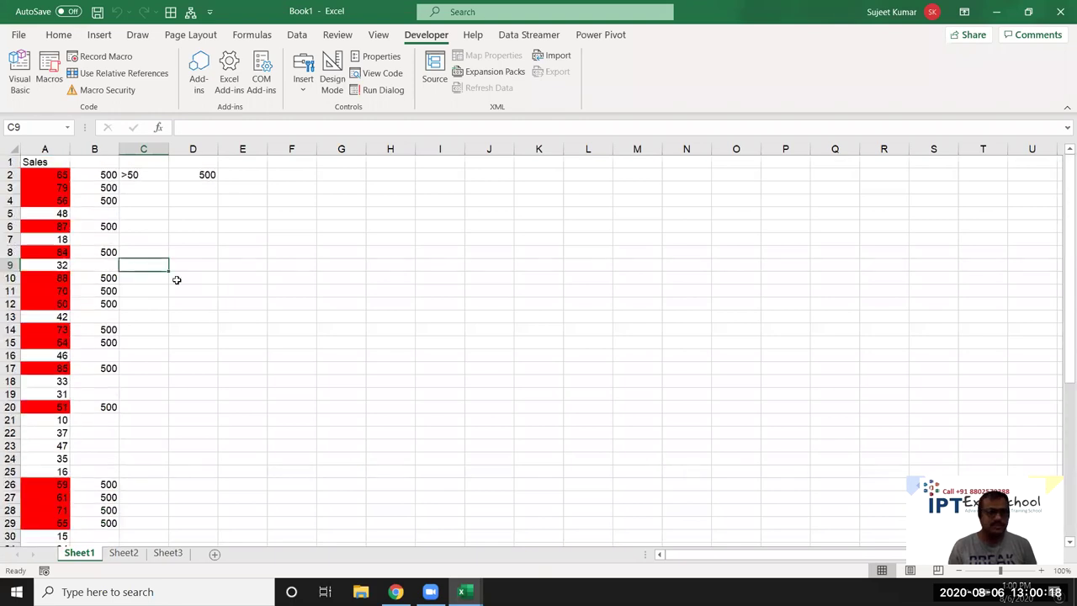
{"action": "key", "text": "alt+F11"}
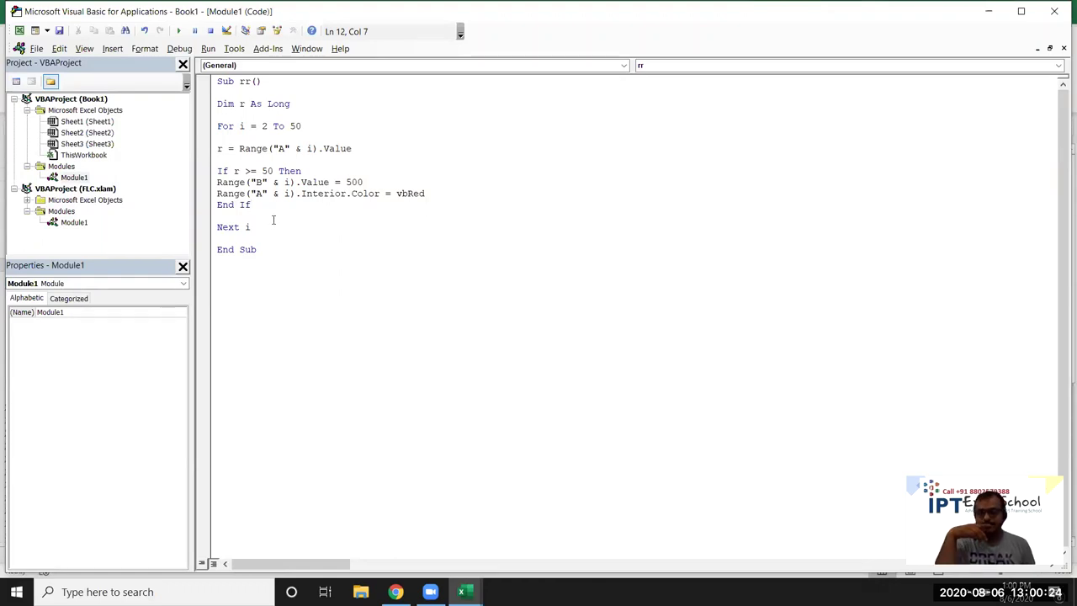
{"action": "key", "text": "alt+F11"}
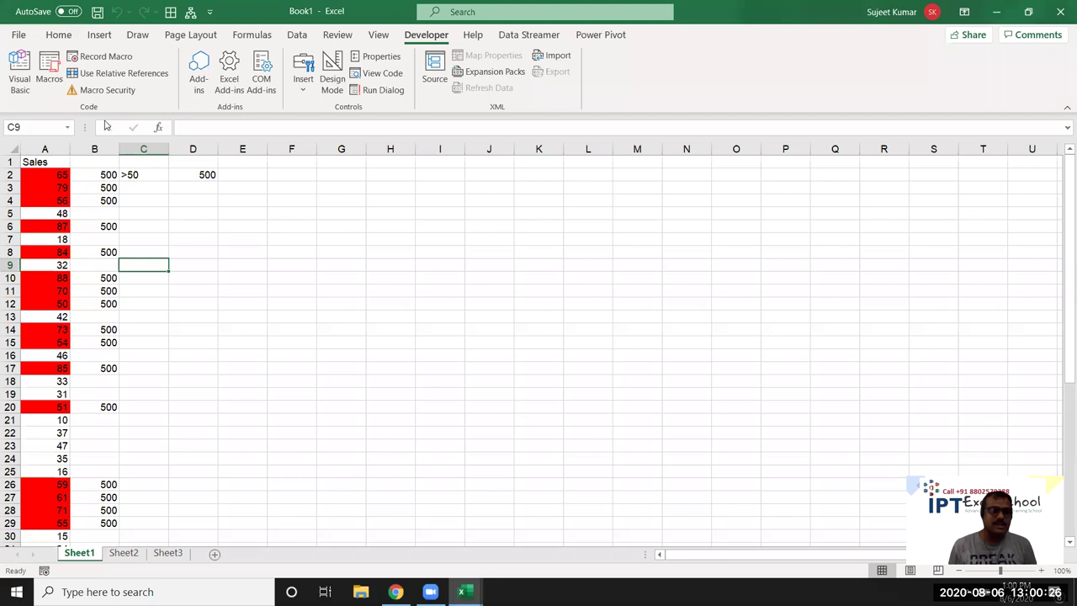
- Clear the 500 values in column B and the old >50 and 500 notes in C2:E2
{"action": "left_click_drag", "start_coordinate": [97, 149], "coordinate": [67, 149]}
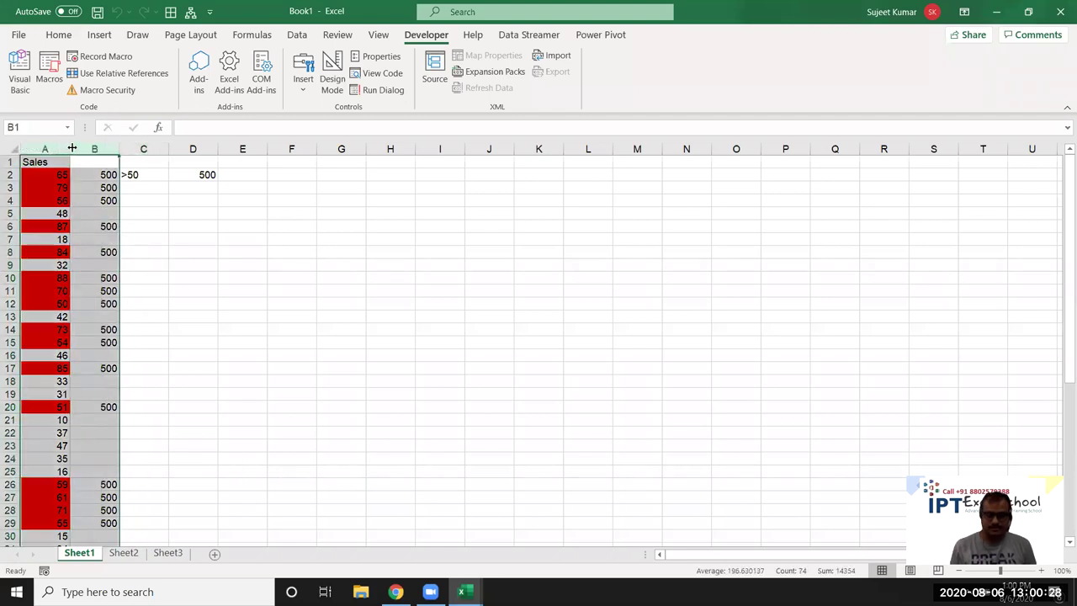
{"action": "left_click", "coordinate": [86, 149]}
{"action": "key", "text": "Delete"}
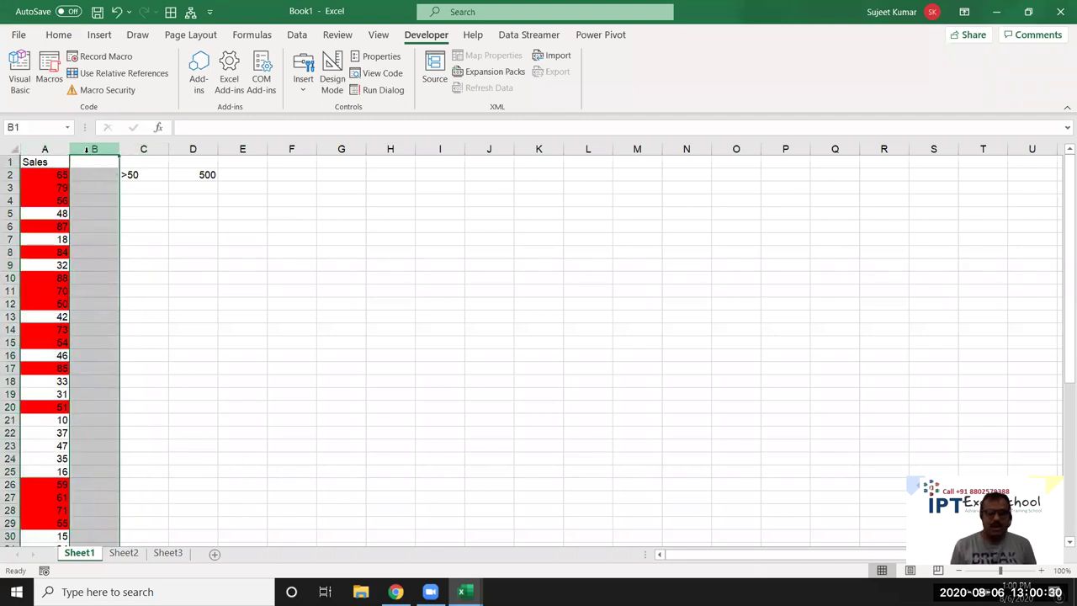
{"action": "key", "text": "Right"}
{"action": "key", "text": "Down"}
{"action": "key", "text": "shift+Right"}
{"action": "key", "text": "shift+Right"}
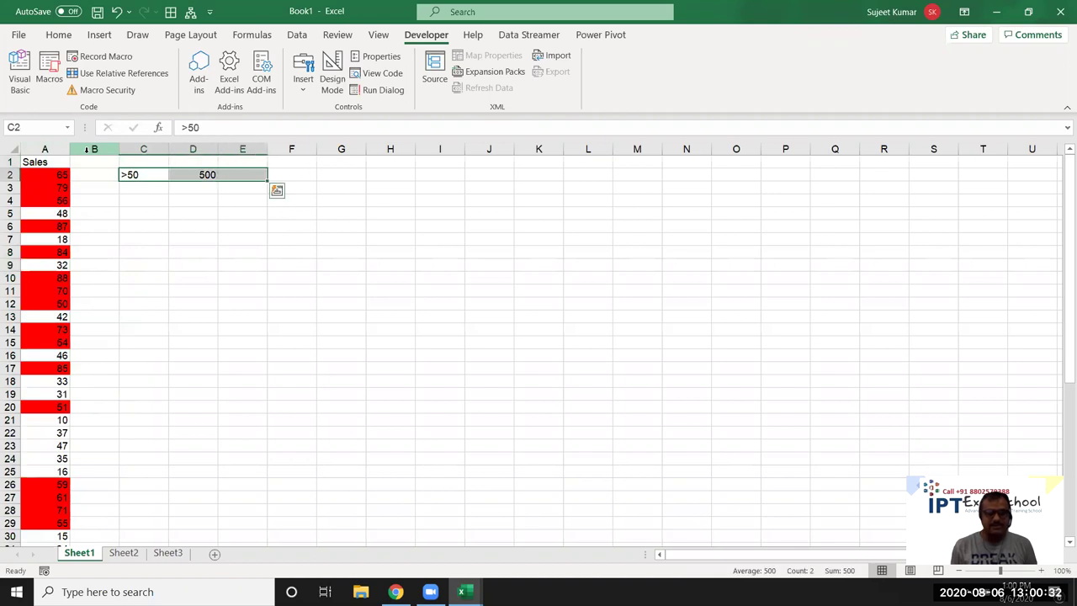
{"action": "key", "text": "Delete"}
{"action": "key", "text": "Right"}
- Enter the new range note 50-80 in D3 and 80 in E3
{"action": "key", "text": "Down"}
{"action": "type", "text": "50-80"}
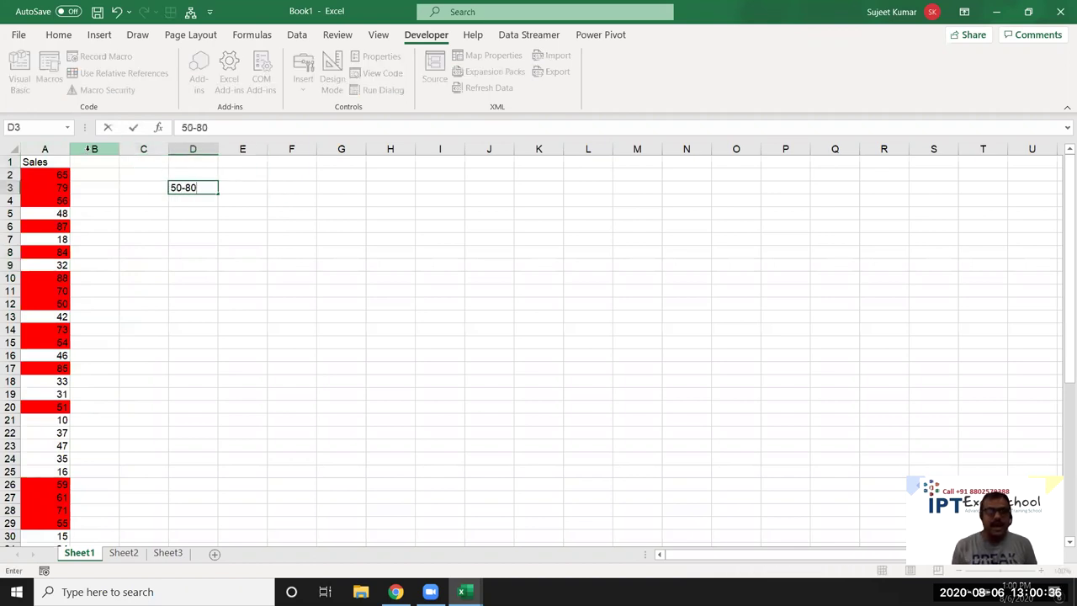
{"action": "key", "text": "Up"}
{"action": "key", "text": "Right"}
{"action": "key", "text": "Down"}
{"action": "type", "text": "80"}
{"action": "key", "text": "Return"}
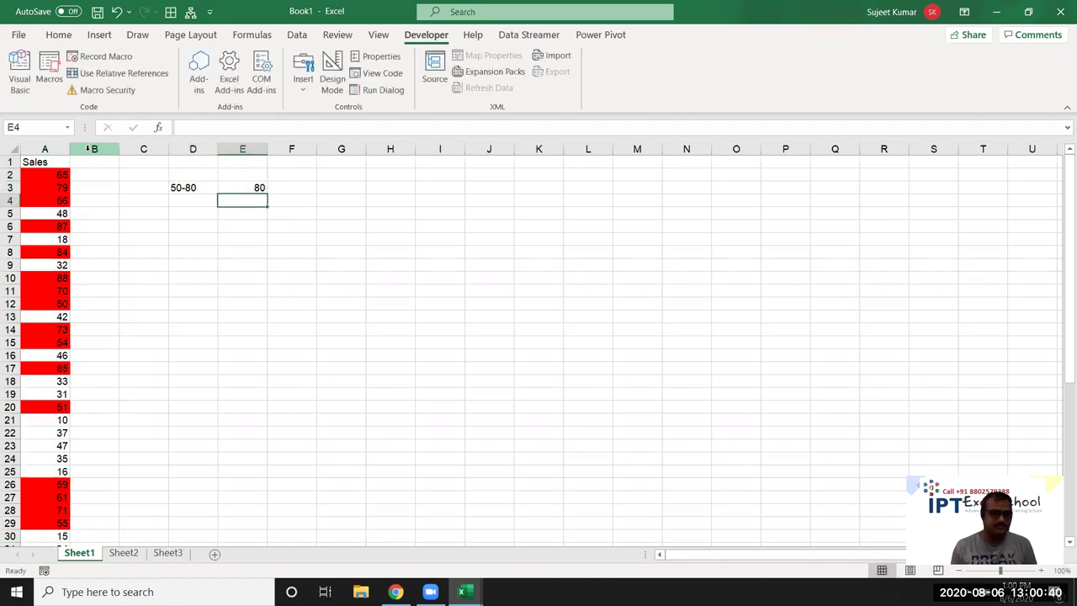
- Remove the red fill from the Sales data in column A using No Fill
{"action": "key", "text": "alt+F11"}
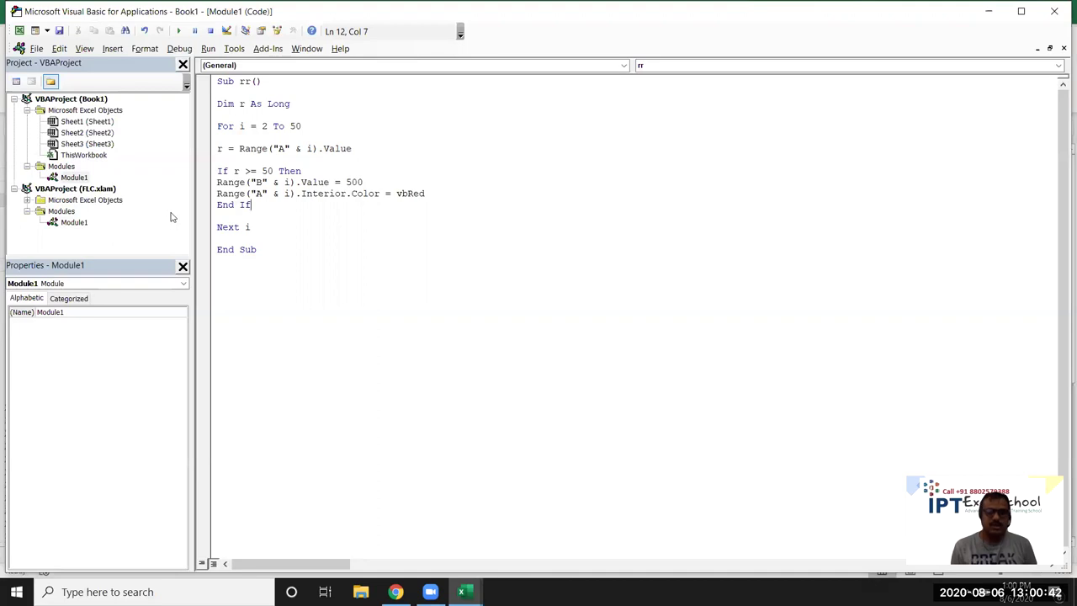
{"action": "key", "text": "alt+F11"}
{"action": "left_click", "coordinate": [35, 161]}
{"action": "key", "text": "ctrl+shift+Down"}
{"action": "left_click", "coordinate": [59, 34]}
{"action": "left_click", "coordinate": [187, 84]}
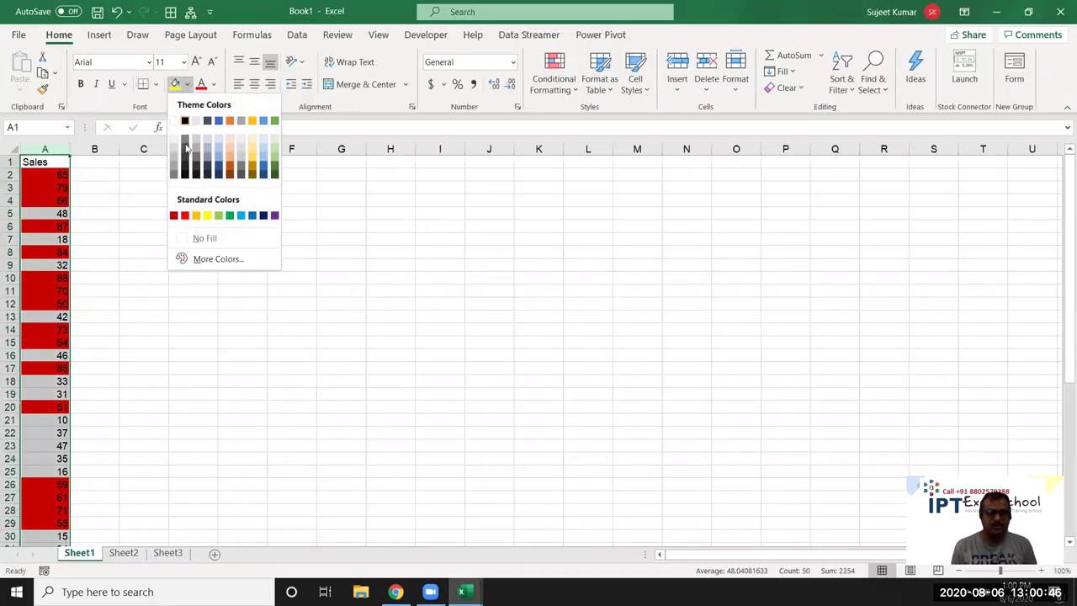
{"action": "left_click", "coordinate": [204, 238]}
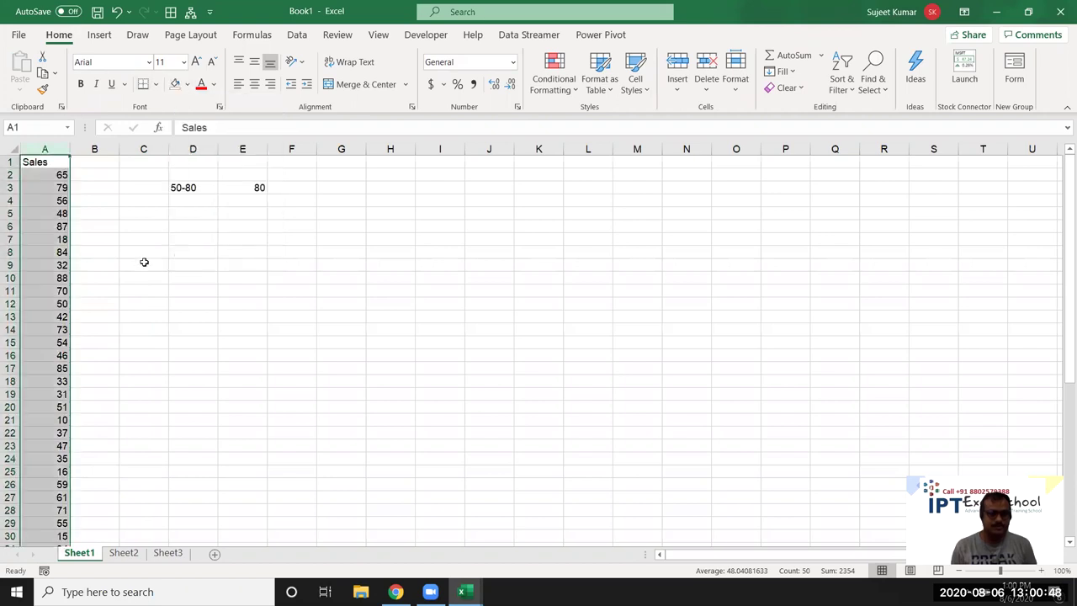
{"action": "left_click", "coordinate": [144, 263]}
{"action": "key", "text": "alt+F11"}
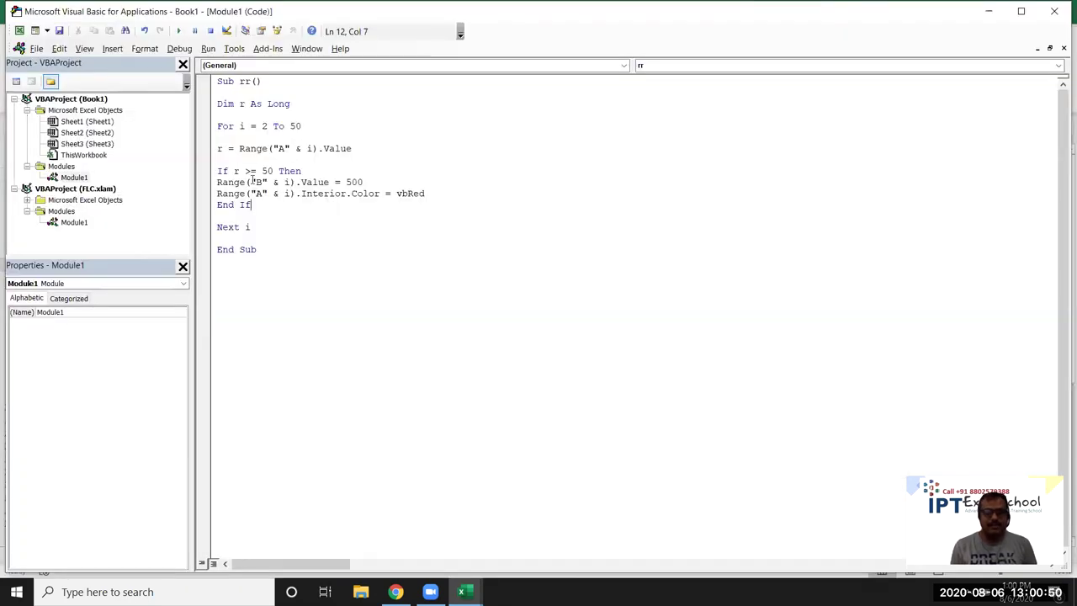
- Append 'And r <= 80' to the rr If condition so it tests r >= 50 And r <= 80
{"action": "left_click", "coordinate": [272, 172]}
{"action": "type", "text": "and"}
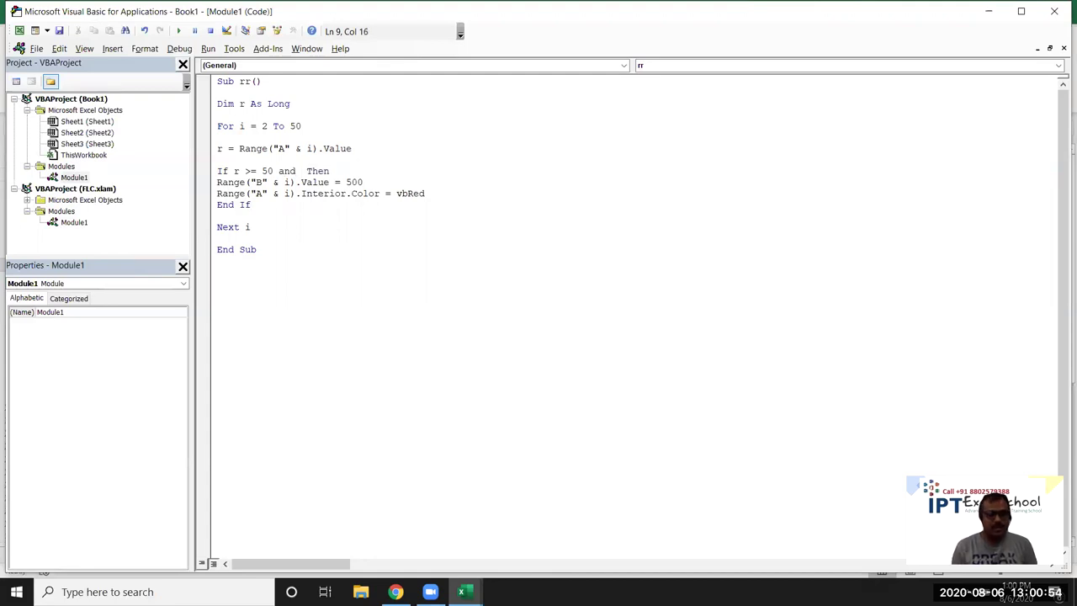
{"action": "type", "text": " r<=80"}
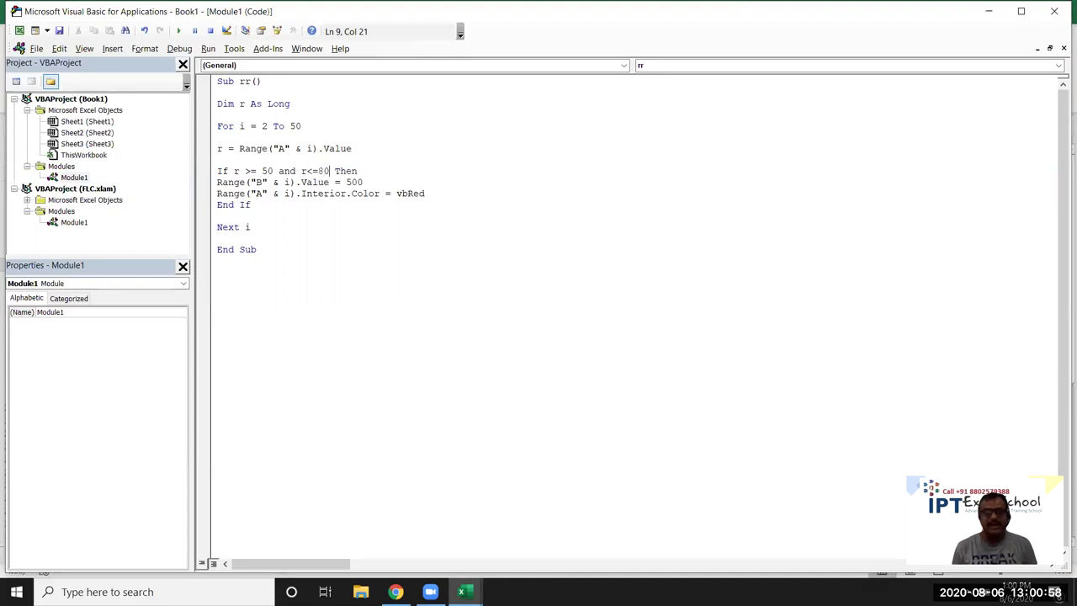
{"action": "left_click", "coordinate": [308, 230]}
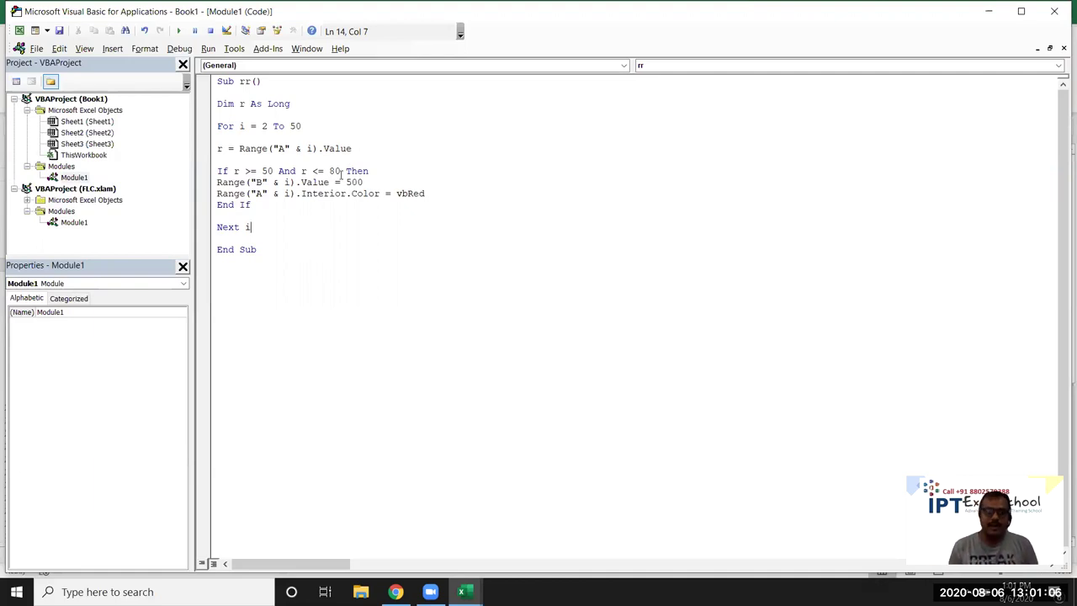
{"action": "left_click_drag", "start_coordinate": [340, 171], "coordinate": [306, 172]}
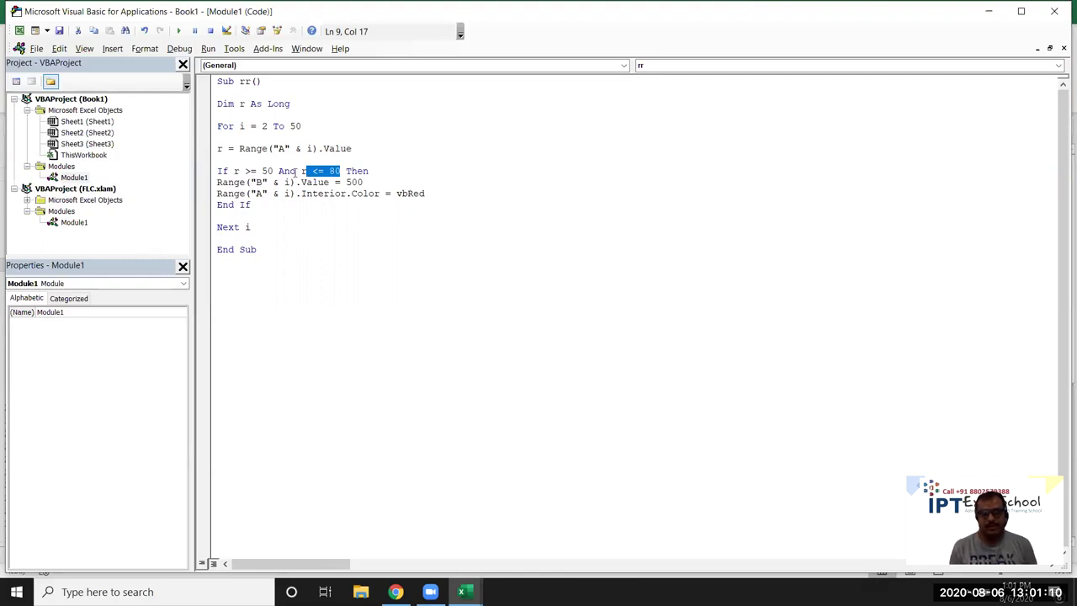
{"action": "left_click", "coordinate": [302, 172]}
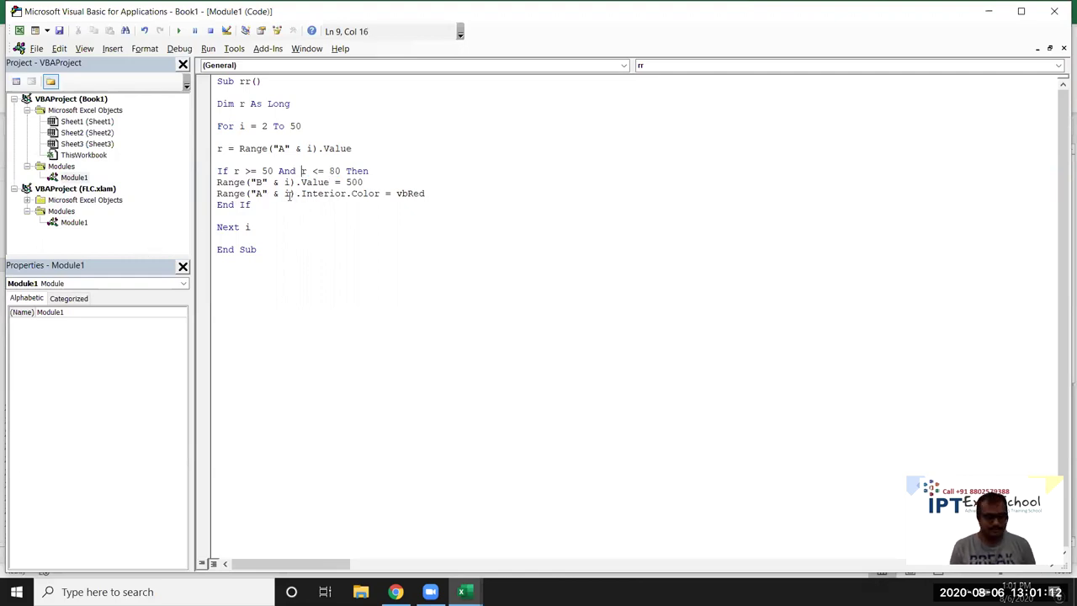
{"action": "key", "text": "alt+F11"}
{"action": "key", "text": "alt+F11"}
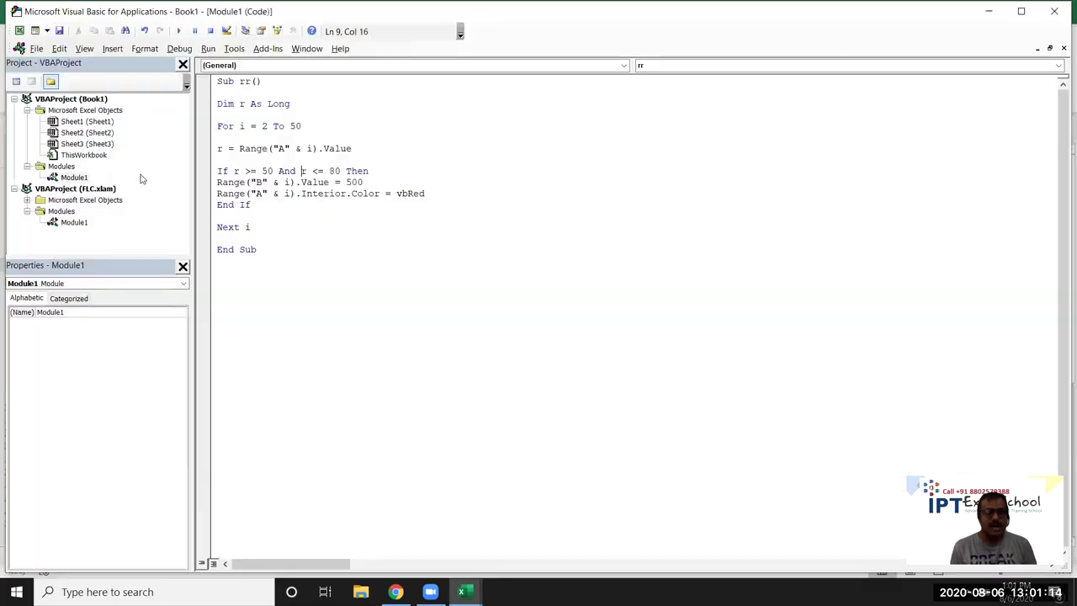
{"action": "left_click", "coordinate": [241, 171]}
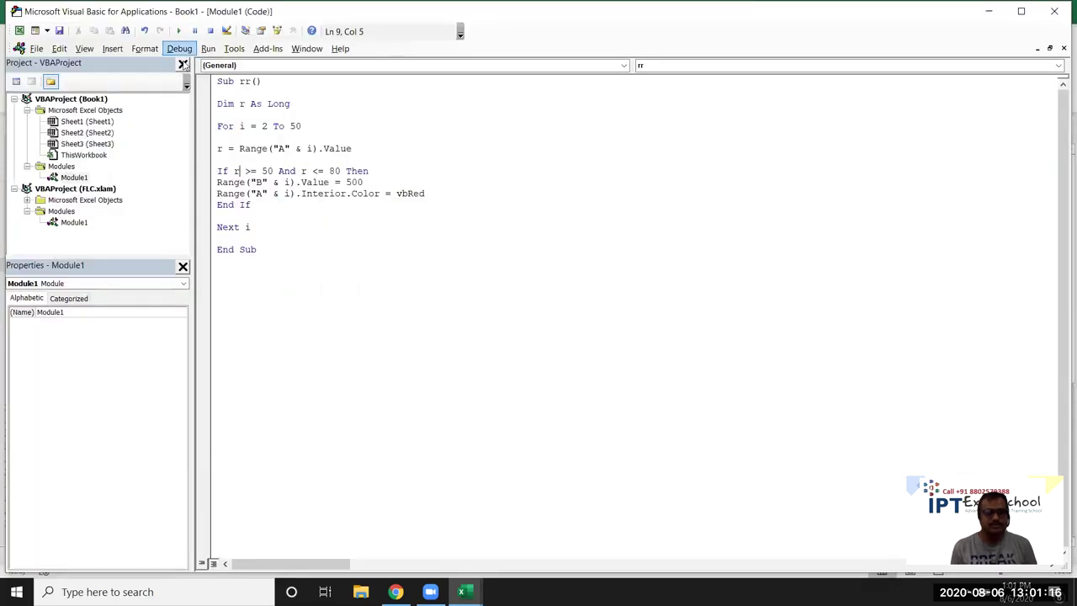
- Review the column B values on the worksheet and the end of the rr loop in the code
{"action": "key", "text": "alt+F11"}
{"action": "left_click_drag", "start_coordinate": [94, 174], "coordinate": [106, 386]}
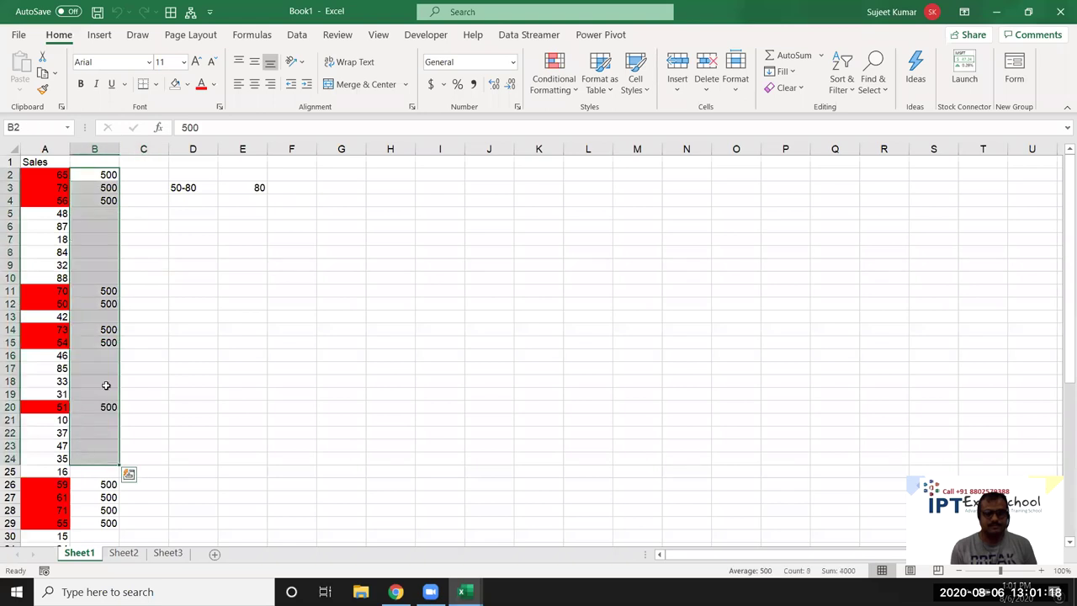
{"action": "scroll", "coordinate": [118, 370], "scroll_direction": "down", "scroll_amount": 3}
{"action": "scroll", "coordinate": [122, 362], "scroll_direction": "down", "scroll_amount": 5}
{"action": "scroll", "coordinate": [116, 375], "scroll_direction": "down", "scroll_amount": 5}
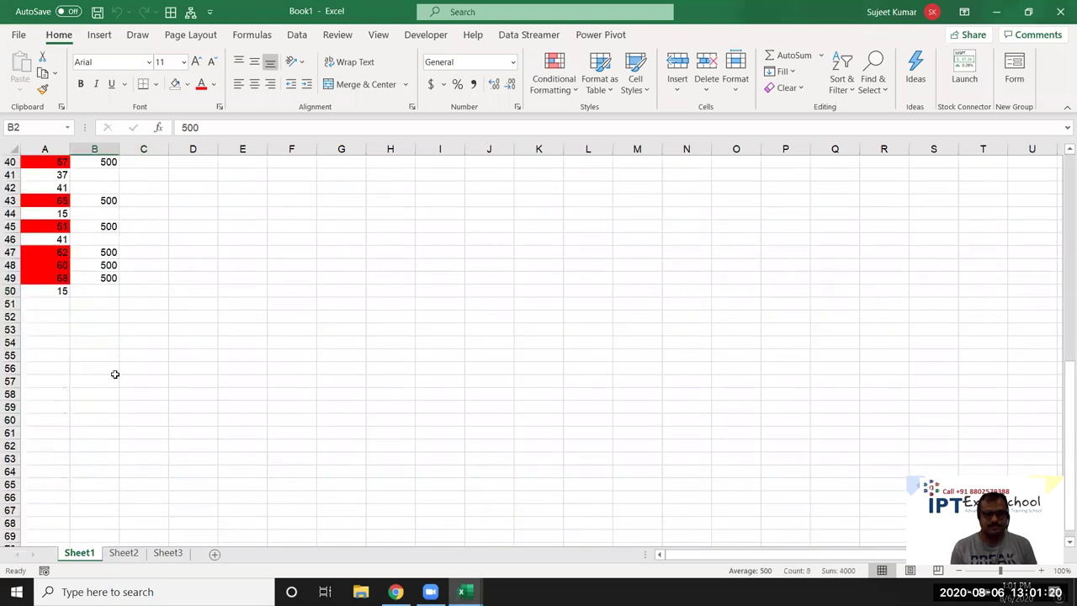
{"action": "scroll", "coordinate": [115, 374], "scroll_direction": "down", "scroll_amount": 1}
{"action": "scroll", "coordinate": [115, 374], "scroll_direction": "up", "scroll_amount": 7}
{"action": "scroll", "coordinate": [115, 374], "scroll_direction": "up", "scroll_amount": 7}
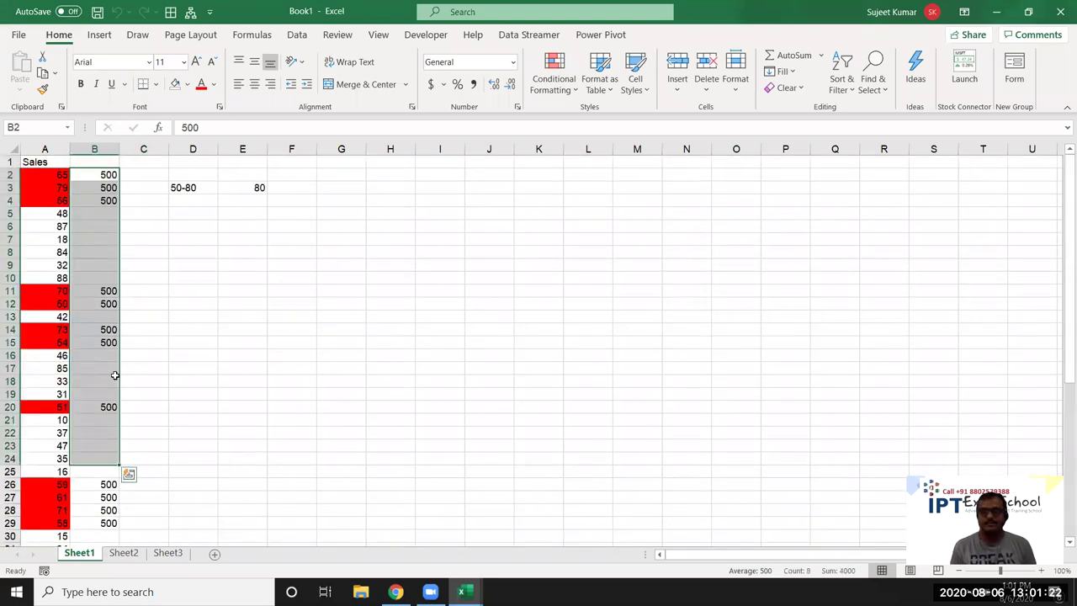
{"action": "left_click", "coordinate": [96, 249]}
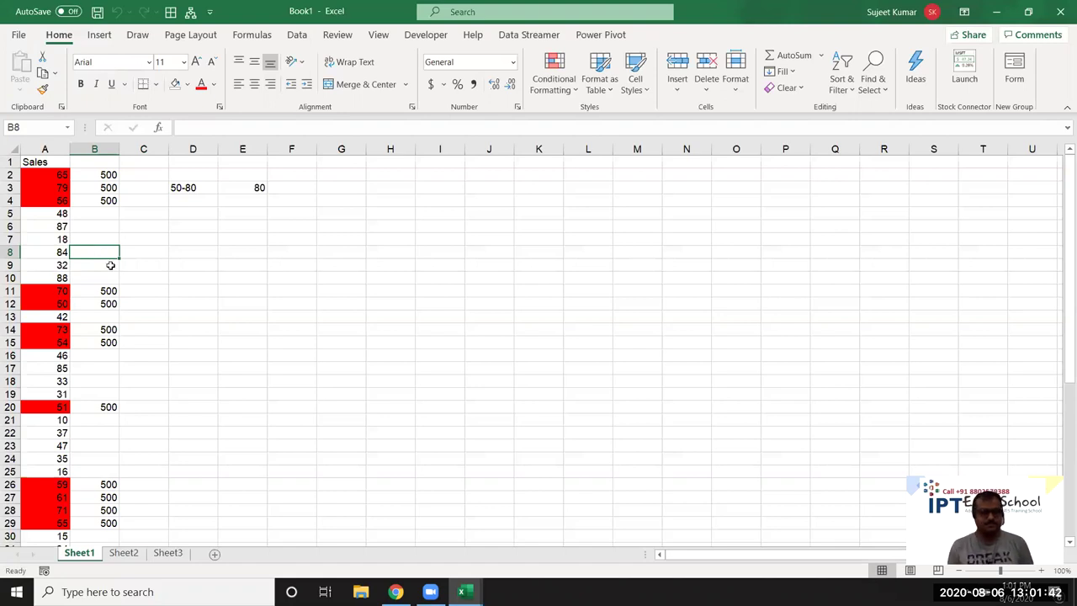
{"action": "left_click_drag", "start_coordinate": [94, 175], "coordinate": [94, 201]}
{"action": "key", "text": "alt+F11"}
{"action": "left_click", "coordinate": [254, 225]}
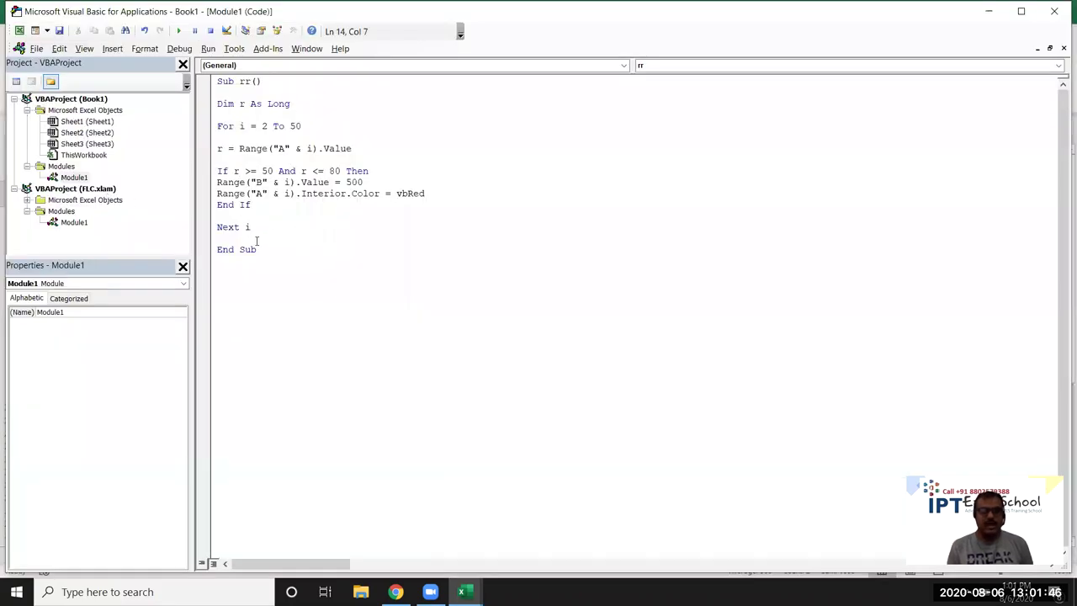
{"action": "key", "text": "alt+F11"}
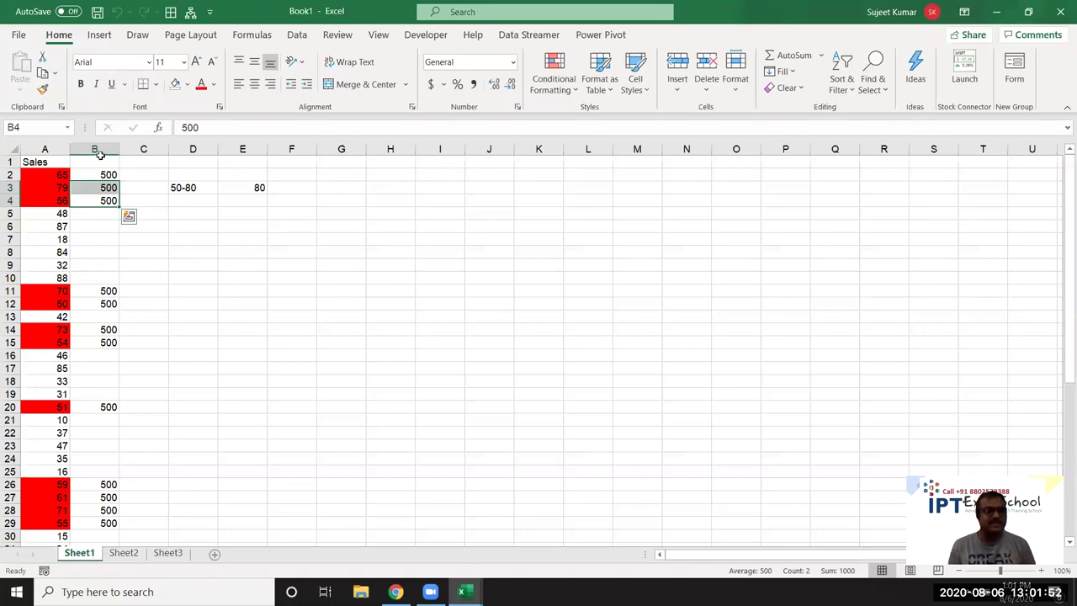
- Enter 500 in E3 and 100 in F3 beside the 50-80 label
{"action": "left_click", "coordinate": [227, 188]}
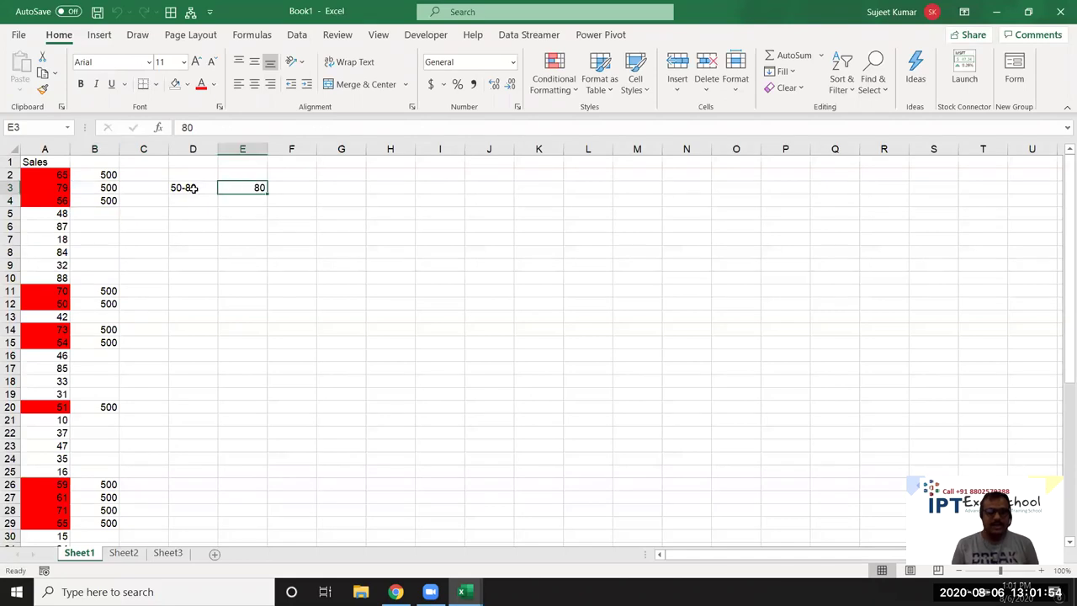
{"action": "type", "text": "500"}
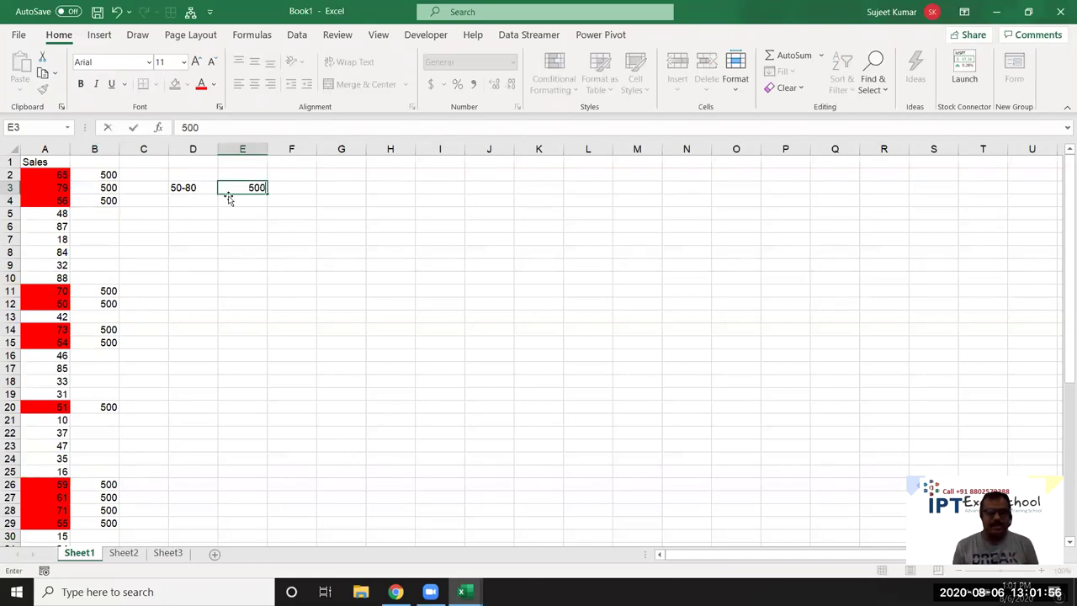
{"action": "key", "text": "Tab"}
{"action": "type", "text": "100"}
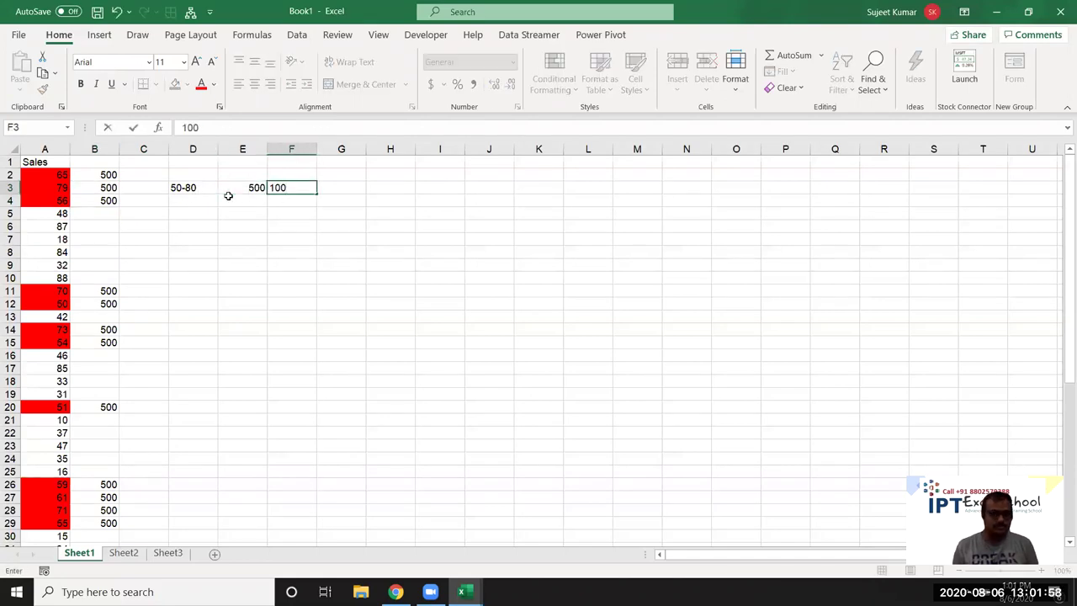
{"action": "key", "text": "Return"}
- Add an Else line after the vbRed colour line, leaving blank lines before End If
{"action": "key", "text": "alt+F11"}
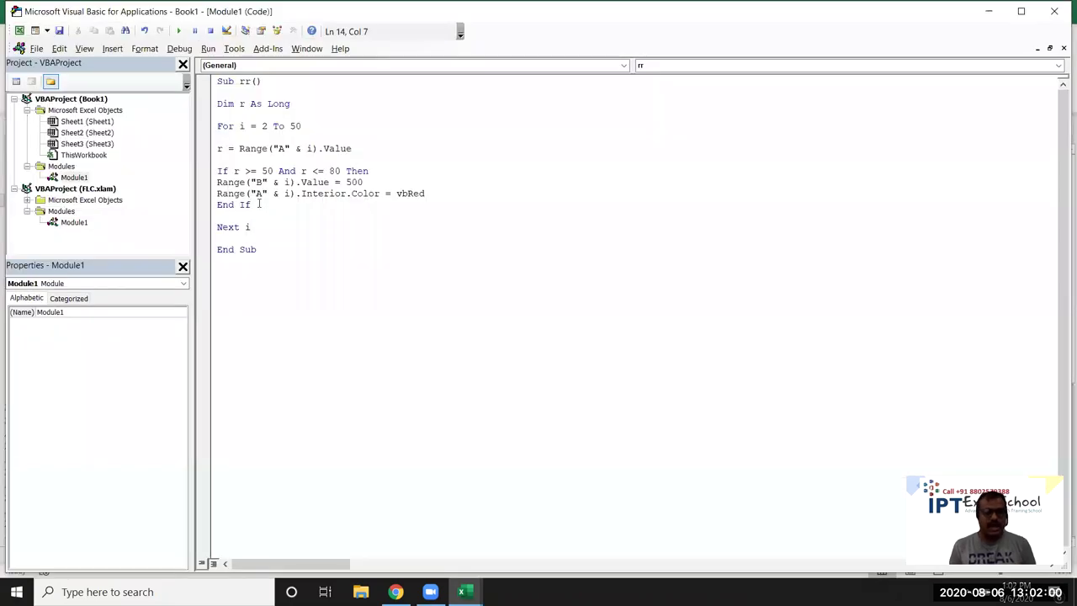
{"action": "key", "text": "Return"}
{"action": "key", "text": "Return"}
{"action": "key", "text": "Return"}
{"action": "left_click", "coordinate": [218, 204]}
{"action": "type", "text": "Else"}
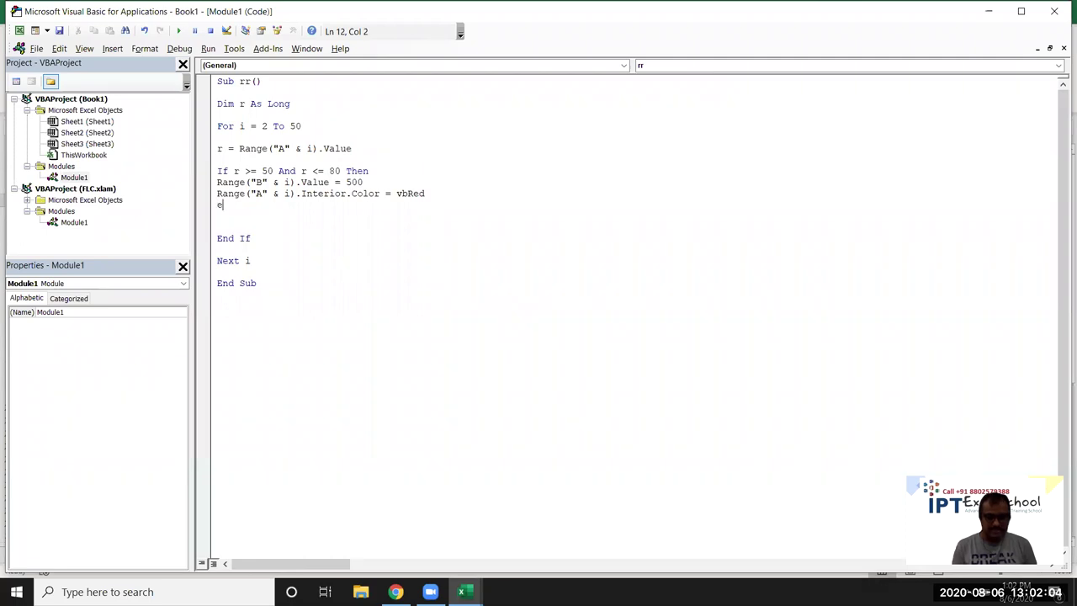
{"action": "key", "text": "Return"}
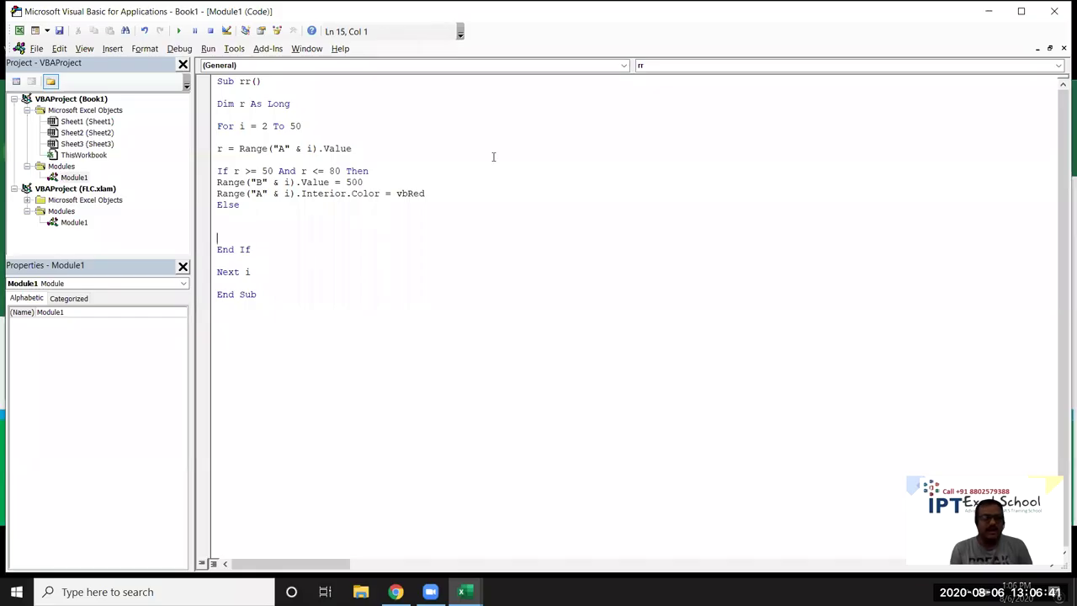
- Highlight the r >= 50, r <= 80 and And parts of the If condition to explain them
{"action": "left_click_drag", "start_coordinate": [217, 171], "coordinate": [273, 172]}
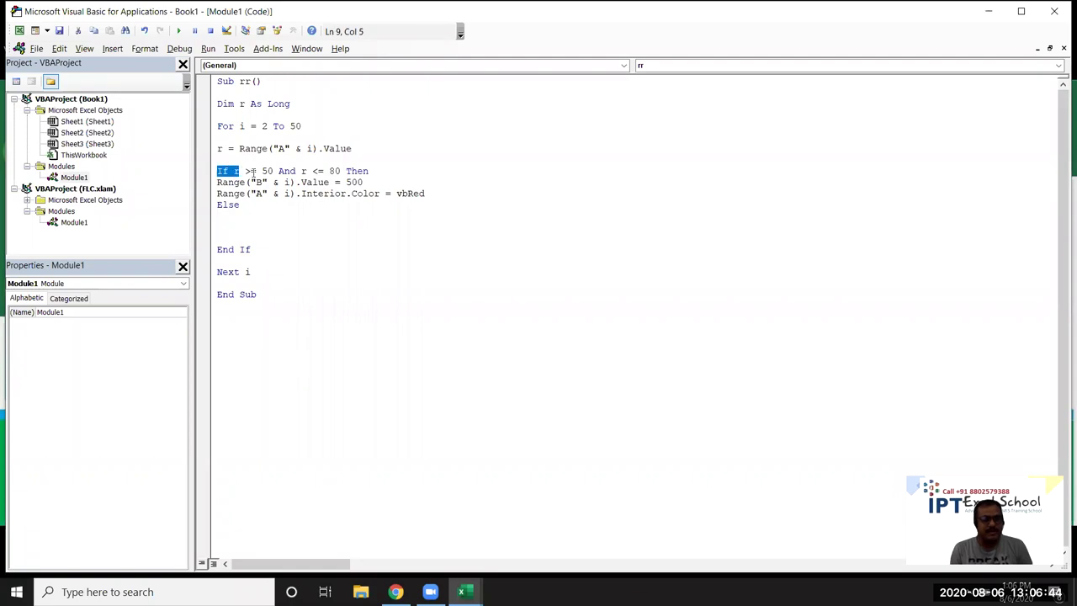
{"action": "left_click", "coordinate": [301, 172]}
{"action": "left_click_drag", "start_coordinate": [297, 171], "coordinate": [328, 172]}
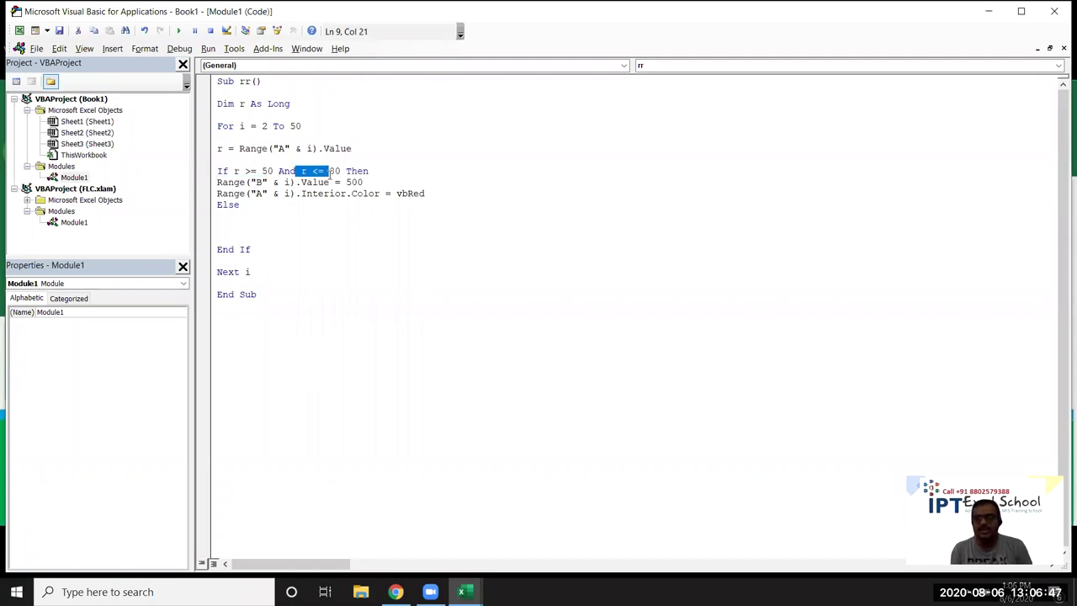
{"action": "left_click", "coordinate": [282, 193]}
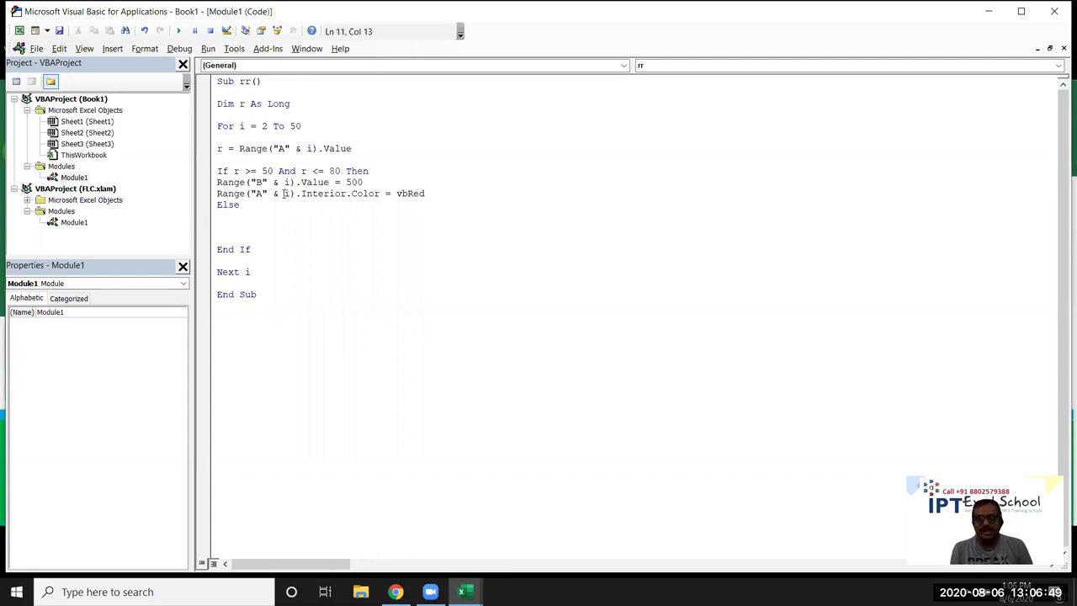
{"action": "left_click_drag", "start_coordinate": [278, 171], "coordinate": [303, 171]}
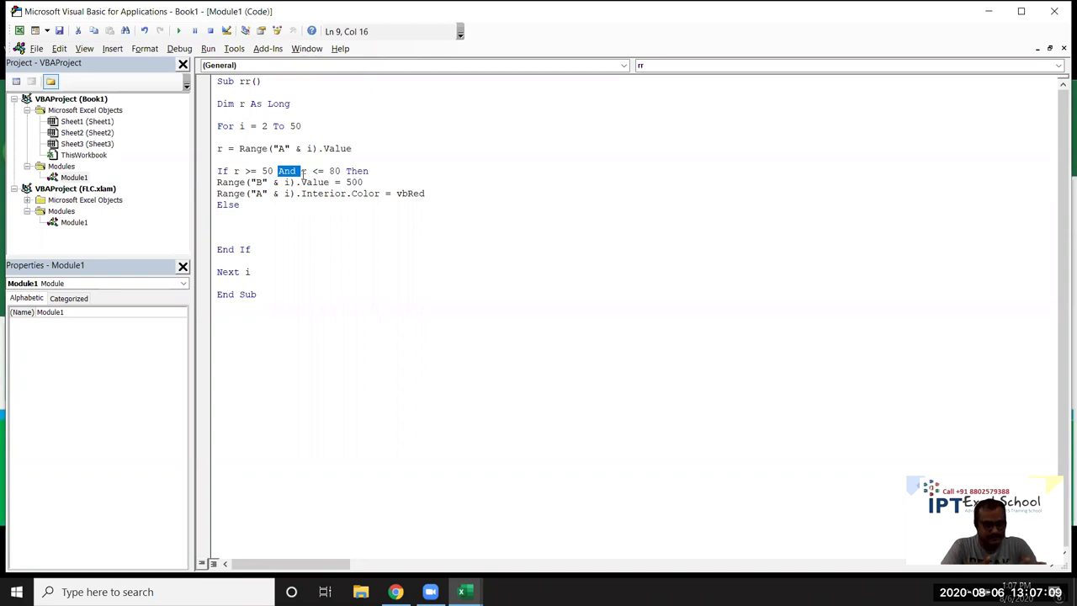
{"action": "key", "text": "Left"}
{"action": "key", "text": "Down"}
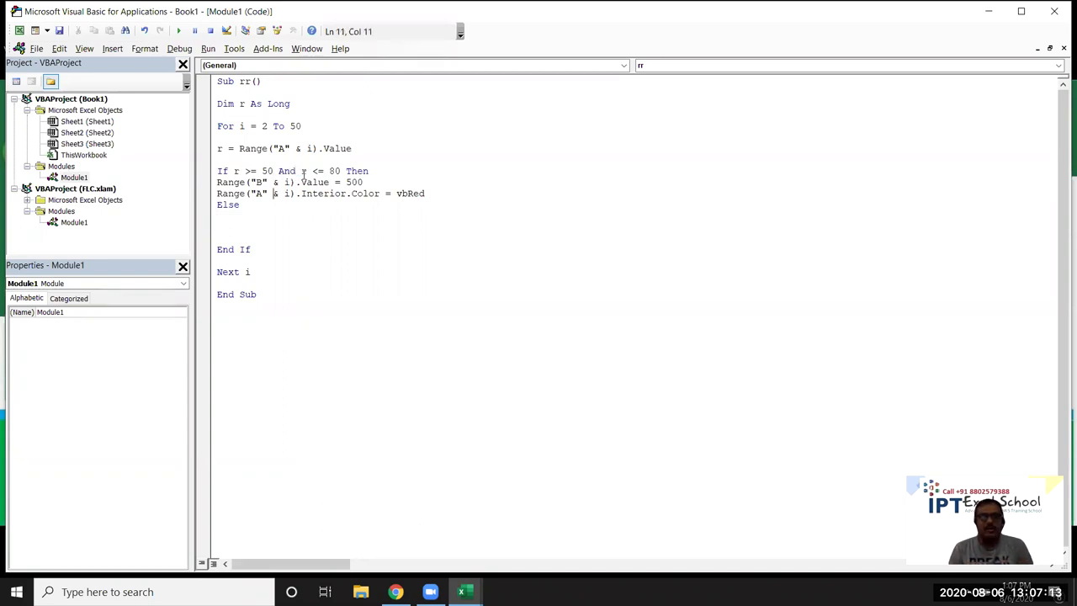
{"action": "key", "text": "Down"}
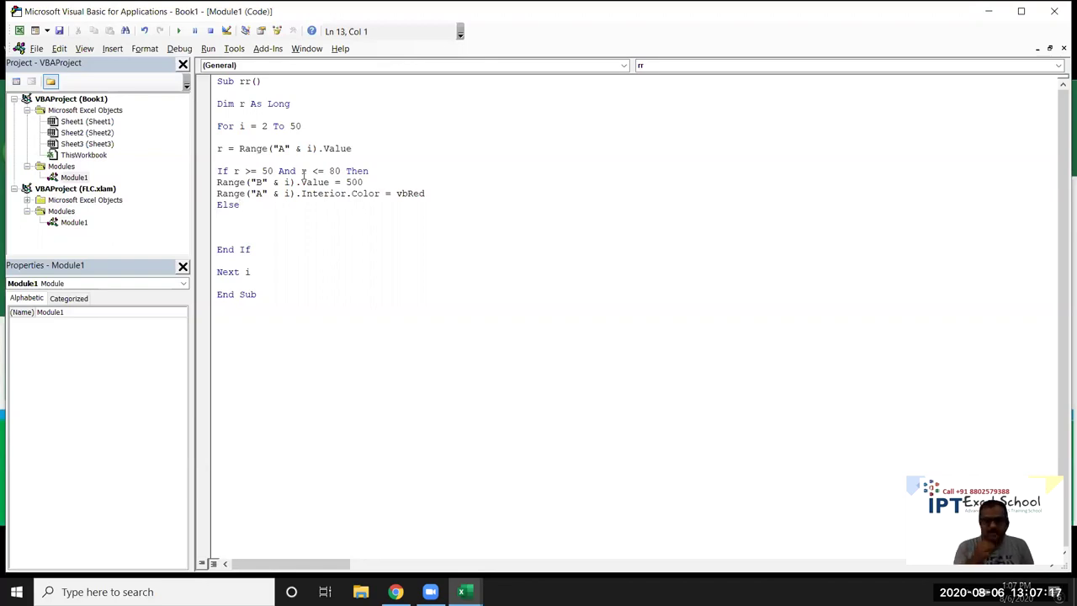
{"action": "left_click_drag", "start_coordinate": [244, 170], "coordinate": [342, 171]}
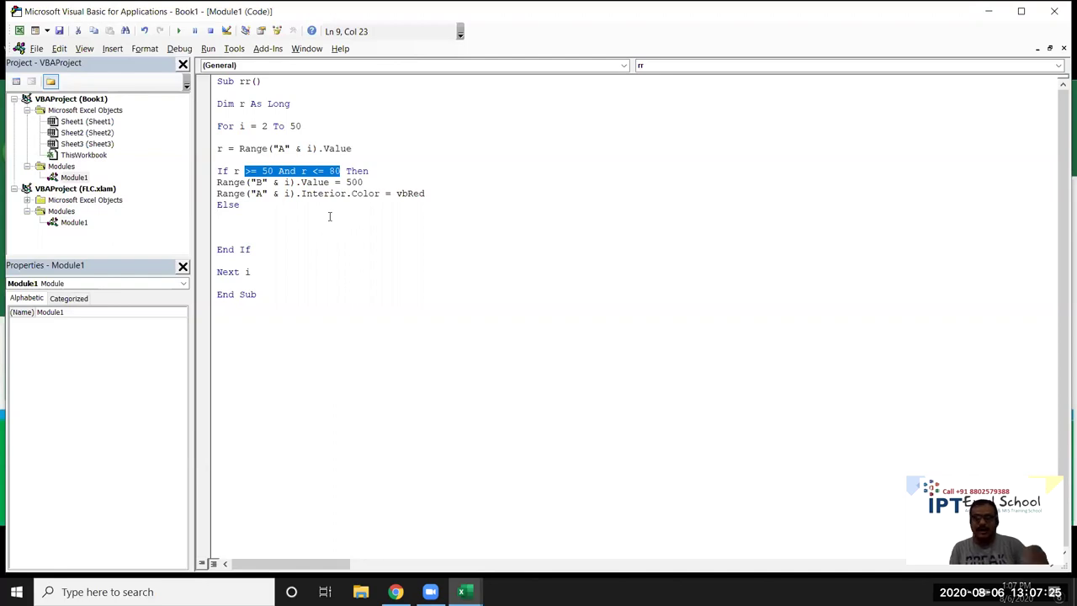
- Copy the Range("B" & i).Value line under Else and change its value from 500 to 100
{"action": "left_click", "coordinate": [296, 219]}
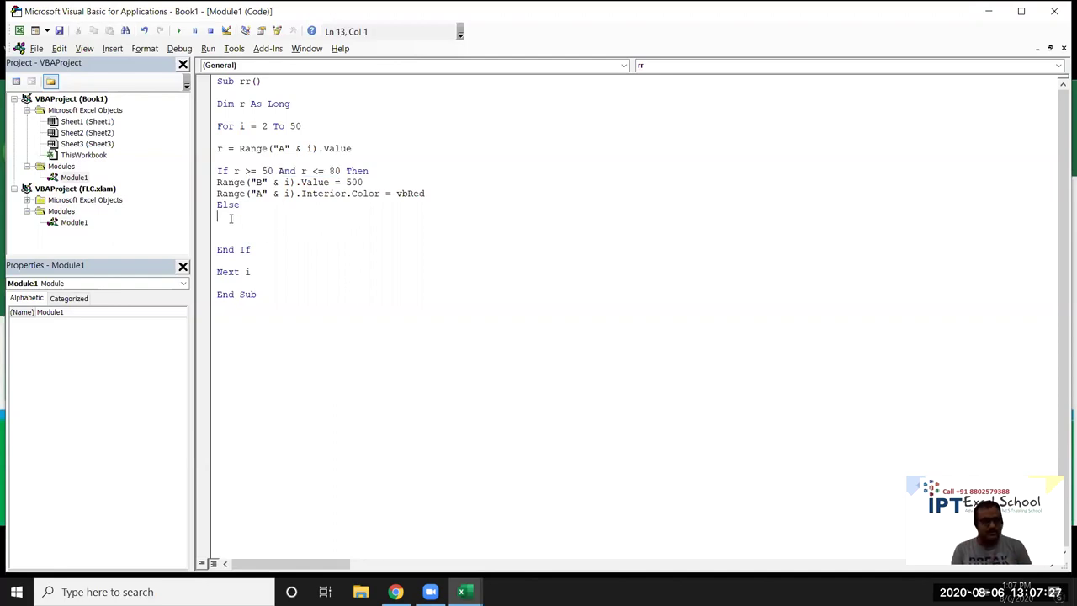
{"action": "key", "text": "Up"}
{"action": "key", "text": "Up"}
{"action": "key", "text": "Up"}
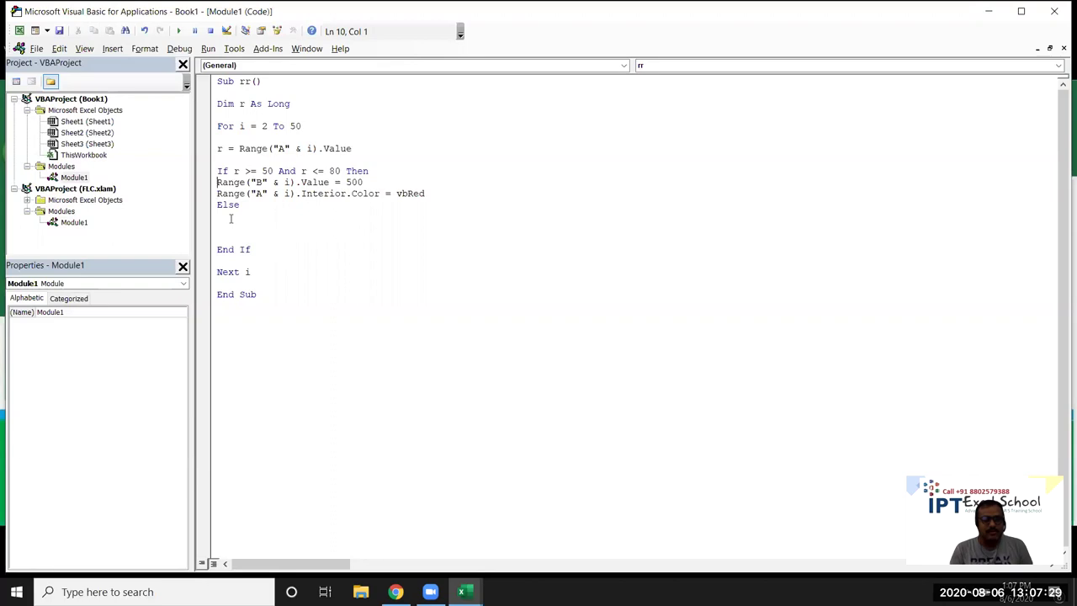
{"action": "key", "text": "shift+Down"}
{"action": "key", "text": "ctrl+c"}
{"action": "key", "text": "Down"}
{"action": "key", "text": "Down"}
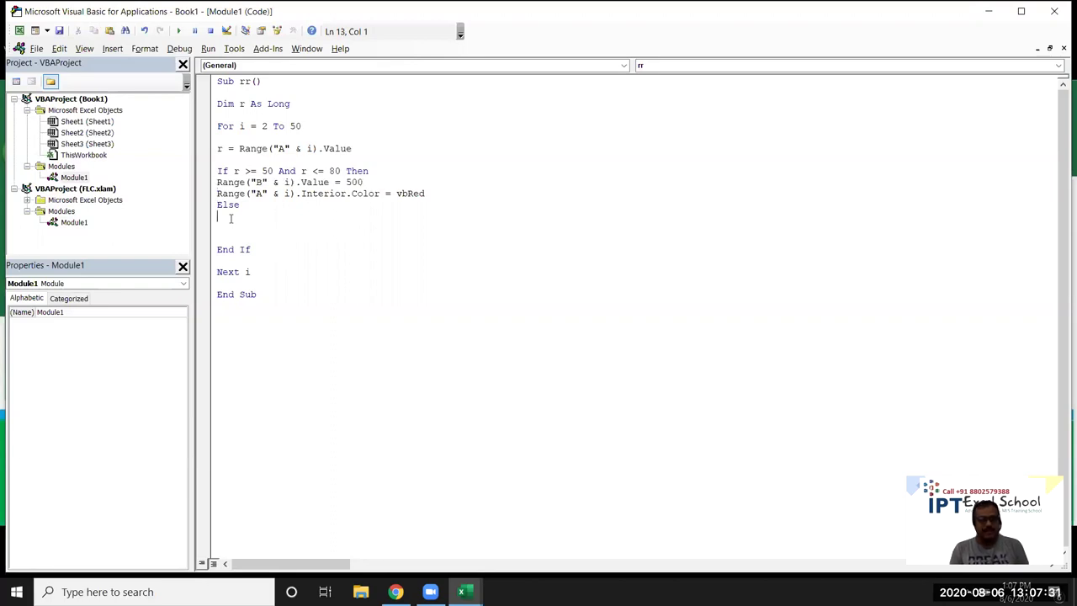
{"action": "key", "text": "ctrl+v"}
{"action": "key", "text": "BackSpace"}
{"action": "key", "text": "BackSpace"}
{"action": "key", "text": "BackSpace"}
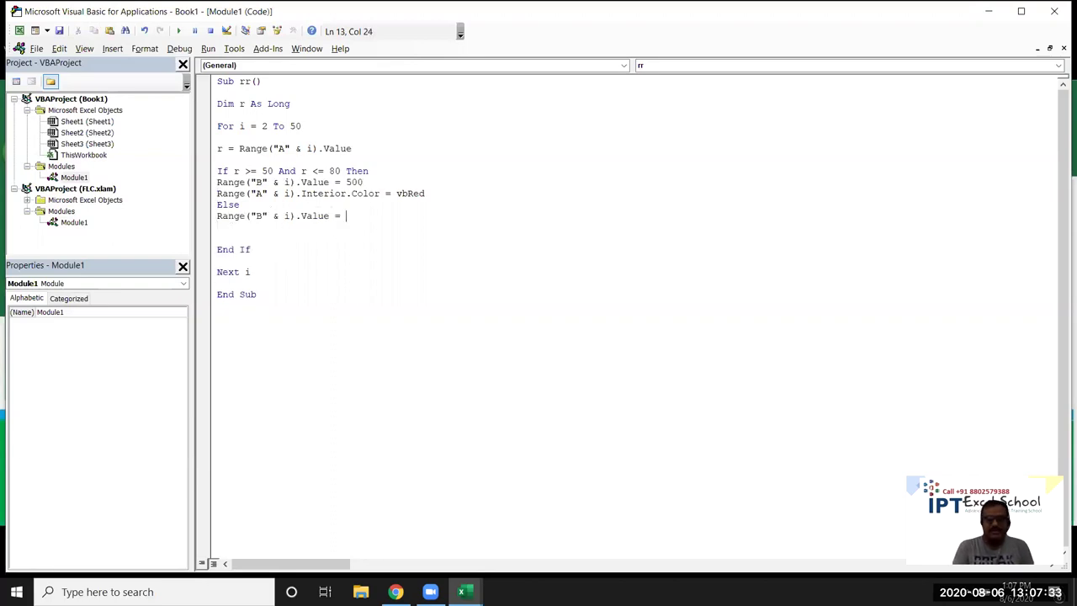
{"action": "type", "text": "100"}
{"action": "key", "text": "Down"}
- Tidy the blank lines around End If in the rr macro
{"action": "key", "text": "Delete"}
{"action": "key", "text": "Delete"}
{"action": "key", "text": "Down"}
{"action": "key", "text": "Return"}
{"action": "key", "text": "Up"}
{"action": "key", "text": "Up"}
{"action": "key", "text": "Up"}
{"action": "key", "text": "Up"}
{"action": "key", "text": "Down"}
{"action": "key", "text": "Down"}
{"action": "key", "text": "shift+Down"}
{"action": "key", "text": "Right"}
{"action": "key", "text": "Down"}
{"action": "key", "text": "Down"}
{"action": "key", "text": "Down"}
{"action": "key", "text": "Down"}
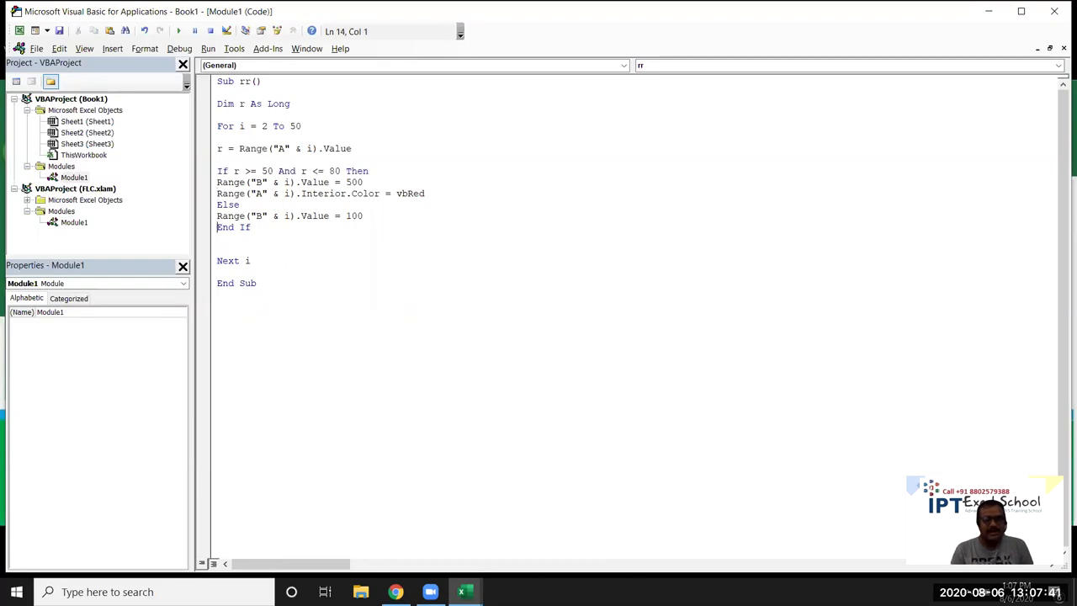
{"action": "key", "text": "shift+Down"}
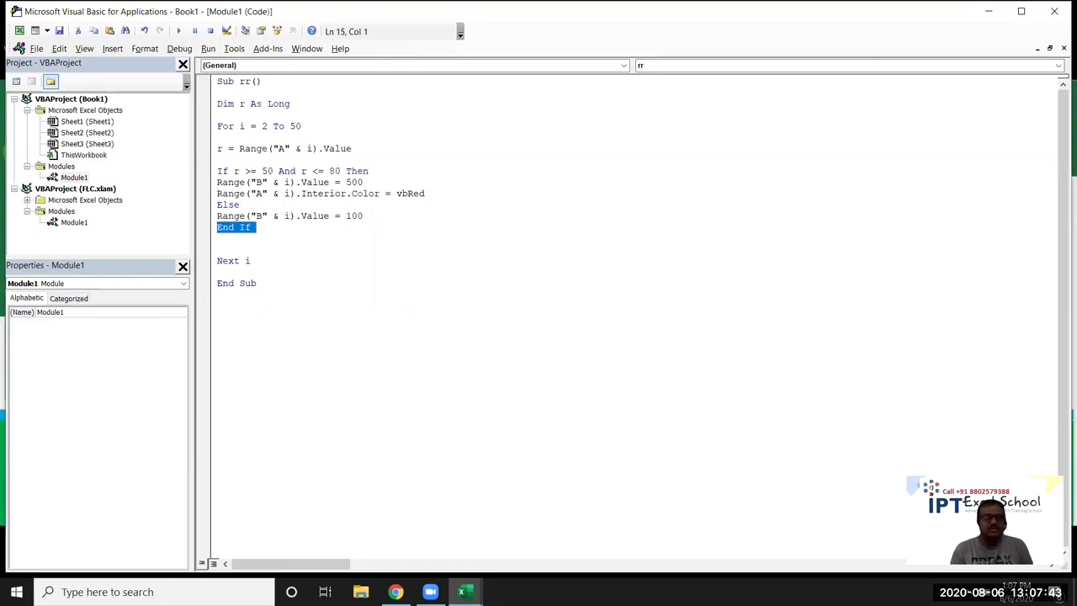
- Highlight the If branch lines and the Else branch's 100 line to explain them
{"action": "key", "text": "Up"}
{"action": "key", "text": "Up"}
{"action": "key", "text": "Up"}
{"action": "key", "text": "Up"}
{"action": "key", "text": "Up"}
{"action": "key", "text": "shift+Down"}
{"action": "key", "text": "shift+Down"}
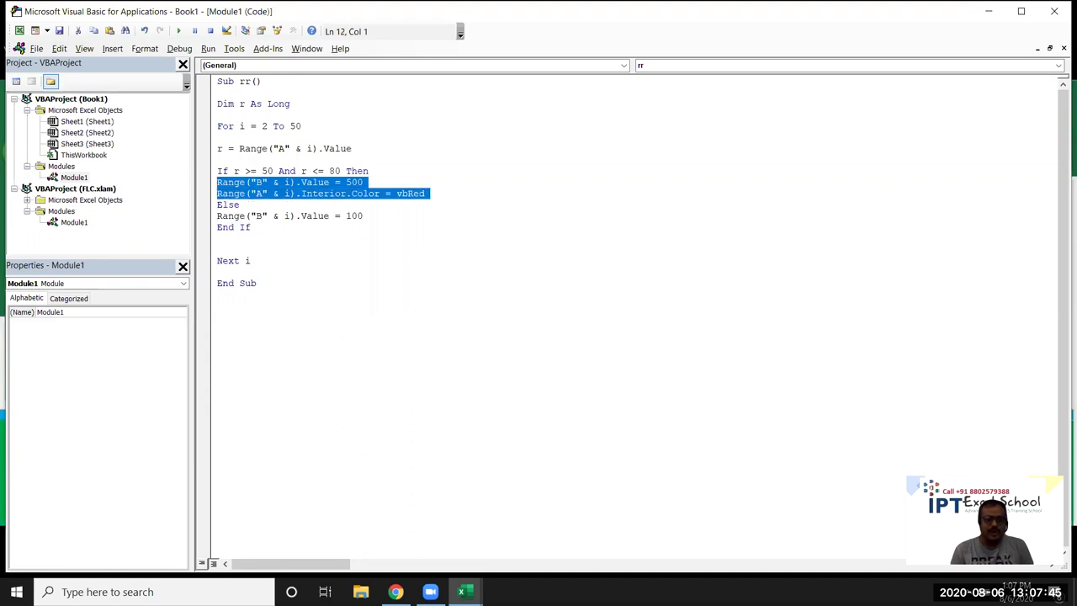
{"action": "key", "text": "Down"}
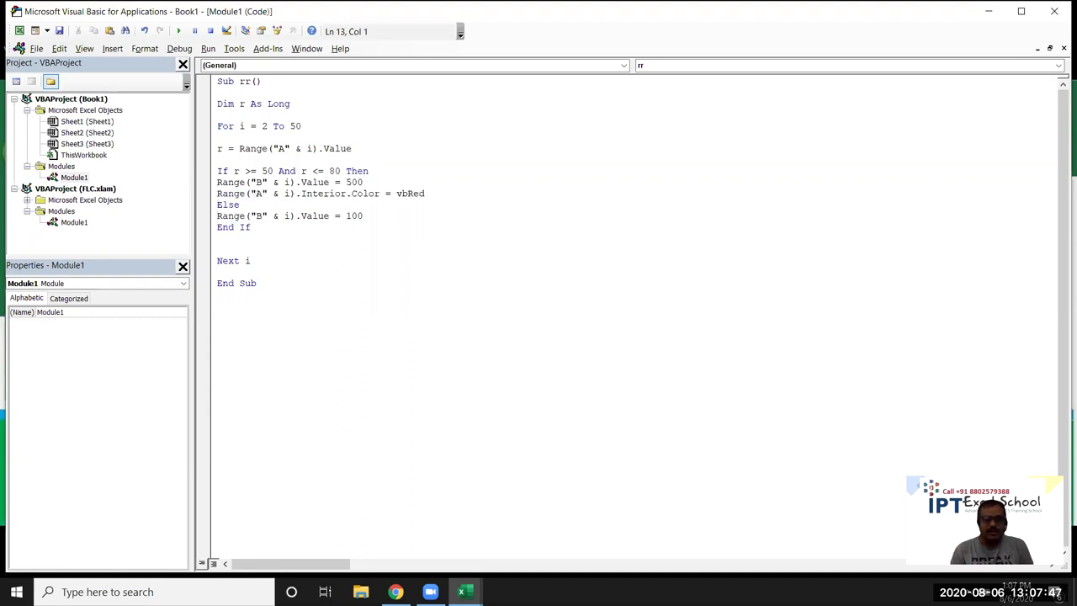
{"action": "key", "text": "Down"}
{"action": "key", "text": "Return"}
{"action": "key", "text": "Up"}
{"action": "key", "text": "Up"}
{"action": "key", "text": "shift+Down"}
{"action": "key", "text": "shift+Down"}
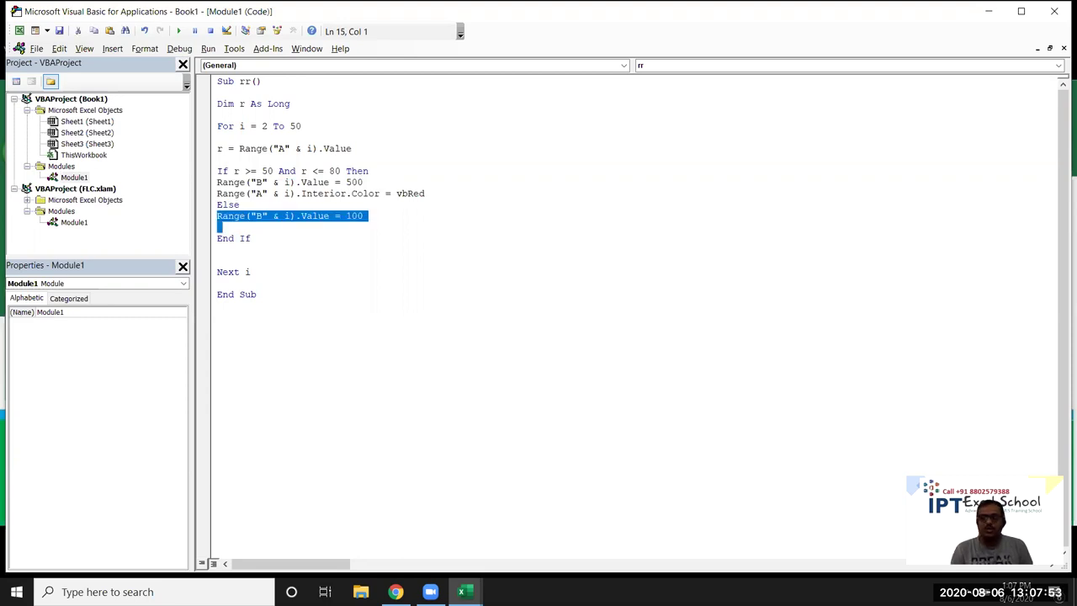
{"action": "key", "text": "Up"}
{"action": "key", "text": "Up"}
{"action": "key", "text": "Up"}
{"action": "key", "text": "Up"}
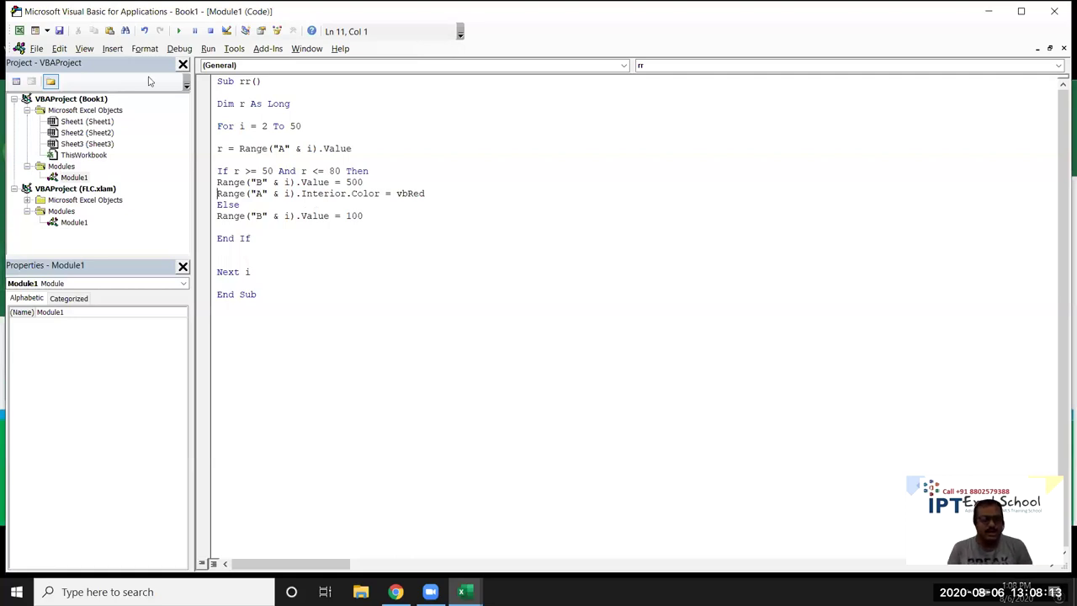
{"action": "left_click", "coordinate": [274, 204]}
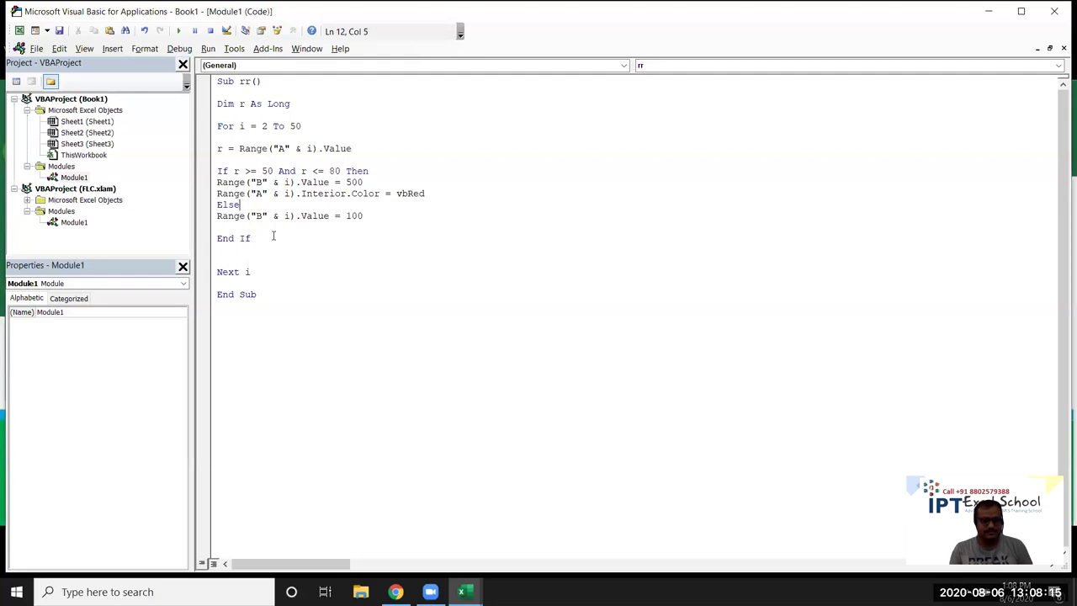
{"action": "key", "text": "alt+Tab"}
{"action": "key", "text": "alt+Tab"}
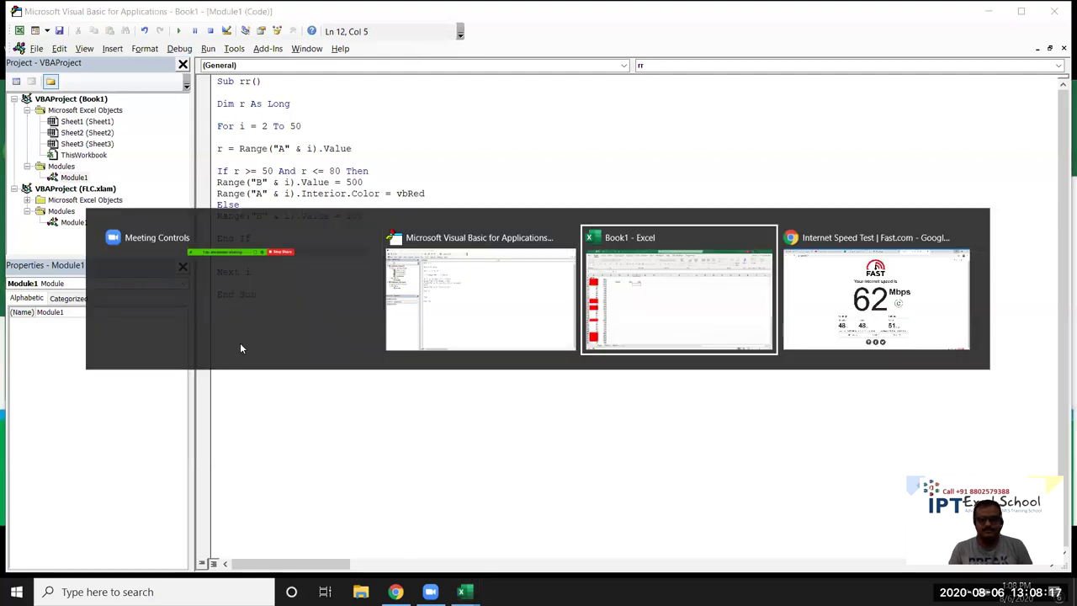
- Check the results on the worksheet and revisit the If line in the rr macro
{"action": "scroll", "coordinate": [199, 320], "scroll_direction": "down", "scroll_amount": 5}
{"action": "scroll", "coordinate": [156, 389], "scroll_direction": "down", "scroll_amount": 5}
{"action": "scroll", "coordinate": [144, 426], "scroll_direction": "down", "scroll_amount": 3}
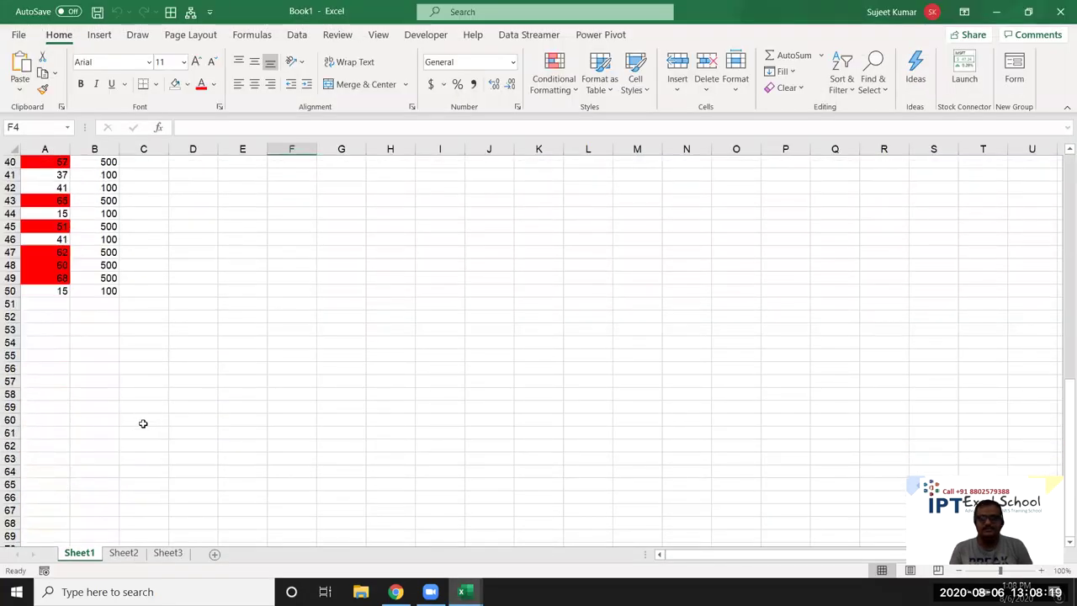
{"action": "scroll", "coordinate": [143, 423], "scroll_direction": "up", "scroll_amount": 9}
{"action": "scroll", "coordinate": [143, 422], "scroll_direction": "up", "scroll_amount": 4}
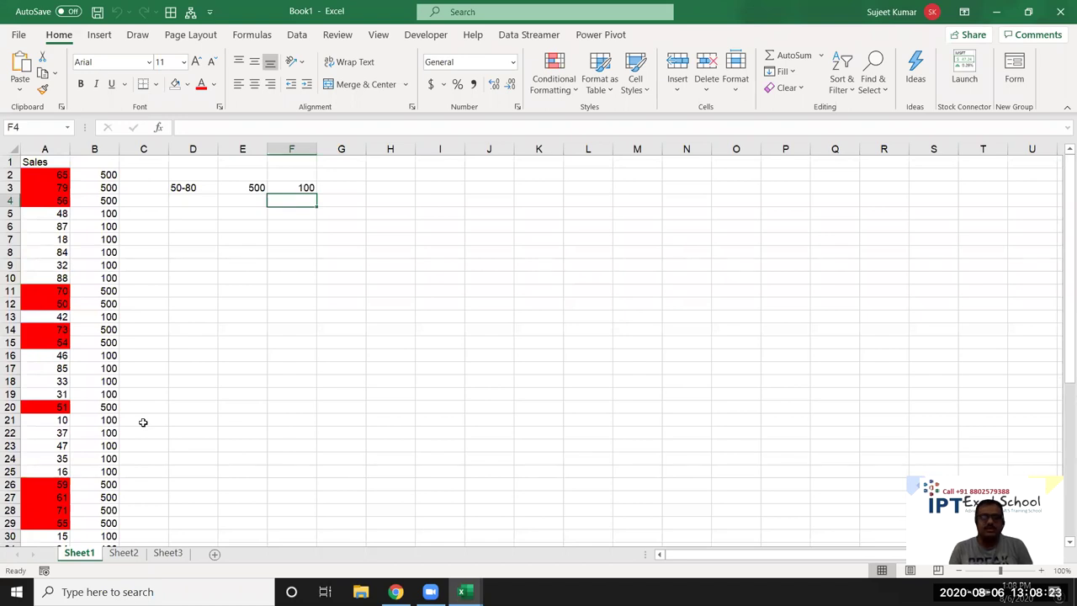
{"action": "key", "text": "alt+Tab"}
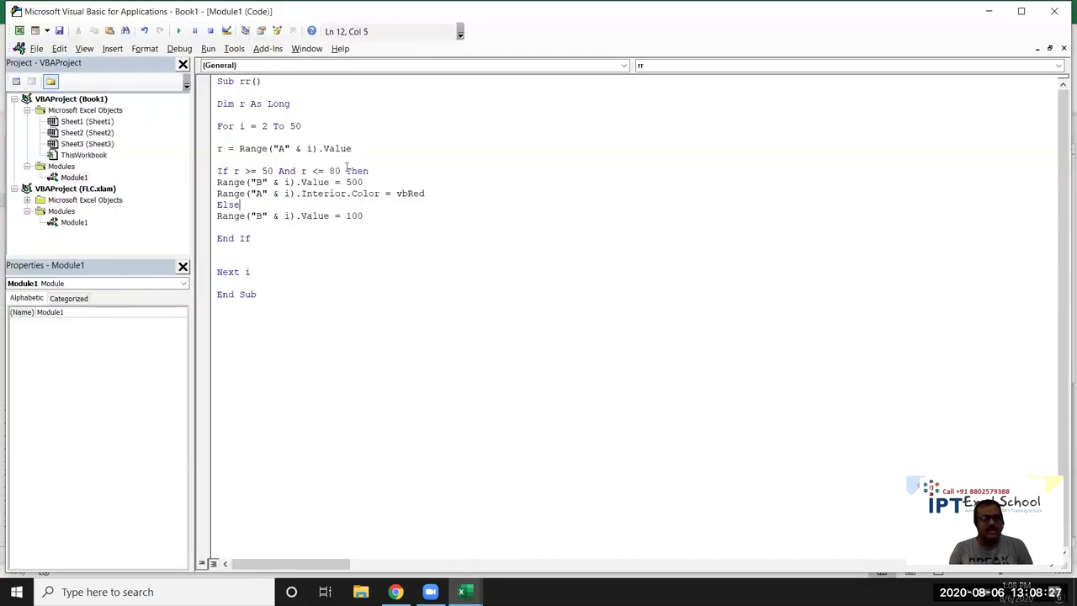
{"action": "left_click", "coordinate": [346, 170]}
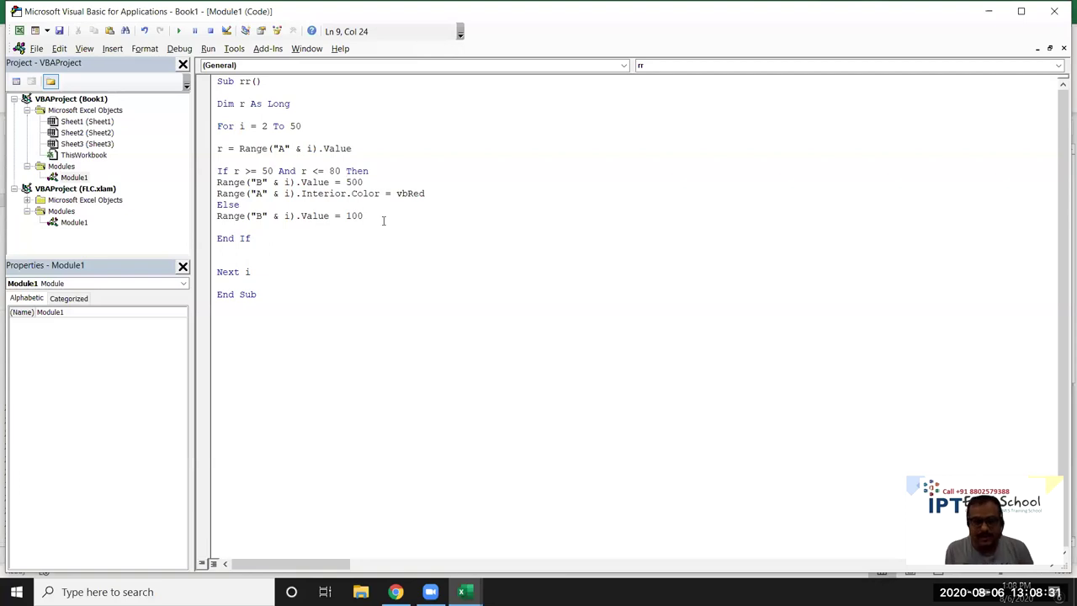
{"action": "left_click", "coordinate": [312, 341]}
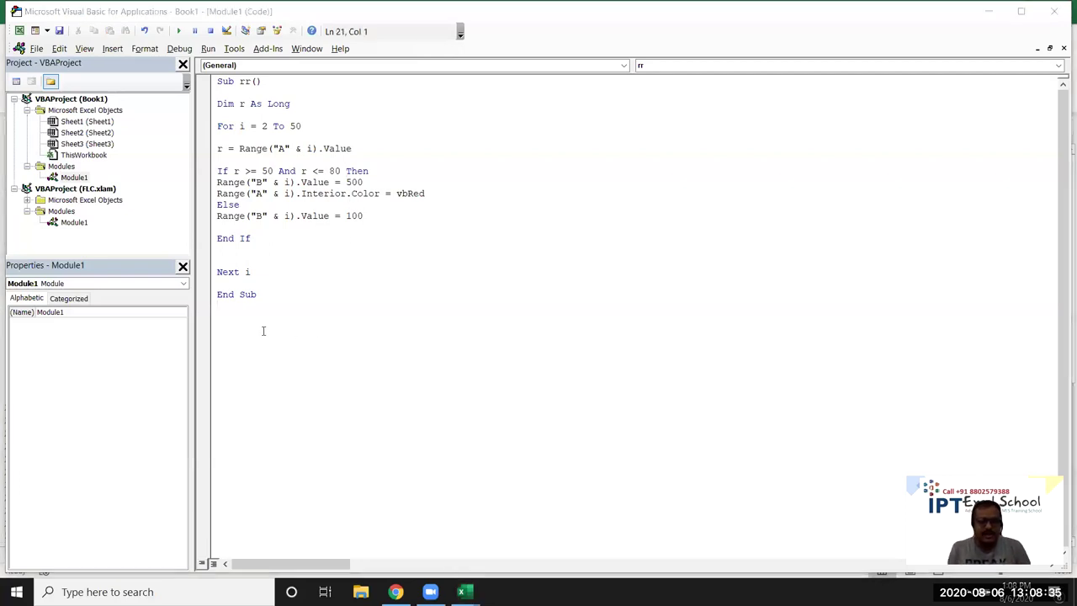
- Select column B on the worksheet and delete its 500 and 100 values
{"action": "key", "text": "alt+Tab"}
{"action": "key", "text": "alt+Tab"}
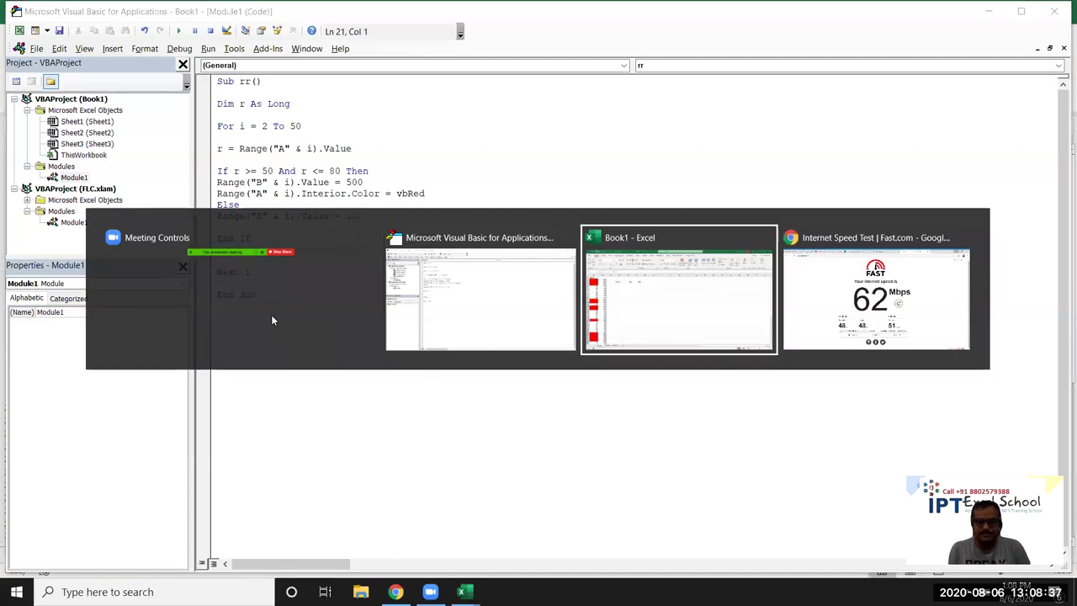
{"action": "left_click", "coordinate": [93, 212]}
{"action": "left_click", "coordinate": [66, 189]}
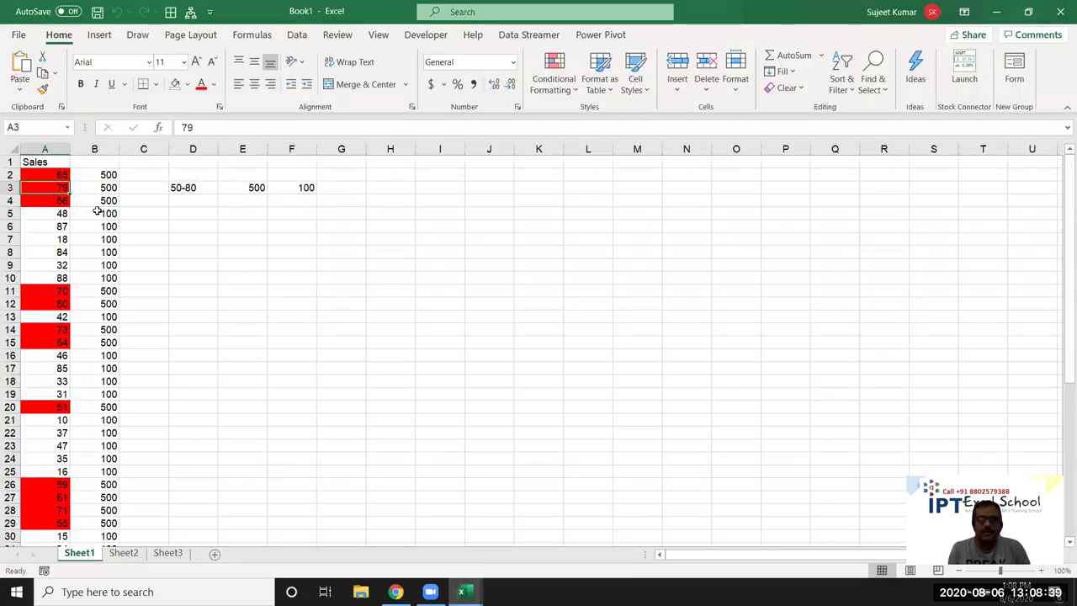
{"action": "left_click", "coordinate": [132, 213]}
{"action": "left_click", "coordinate": [94, 149]}
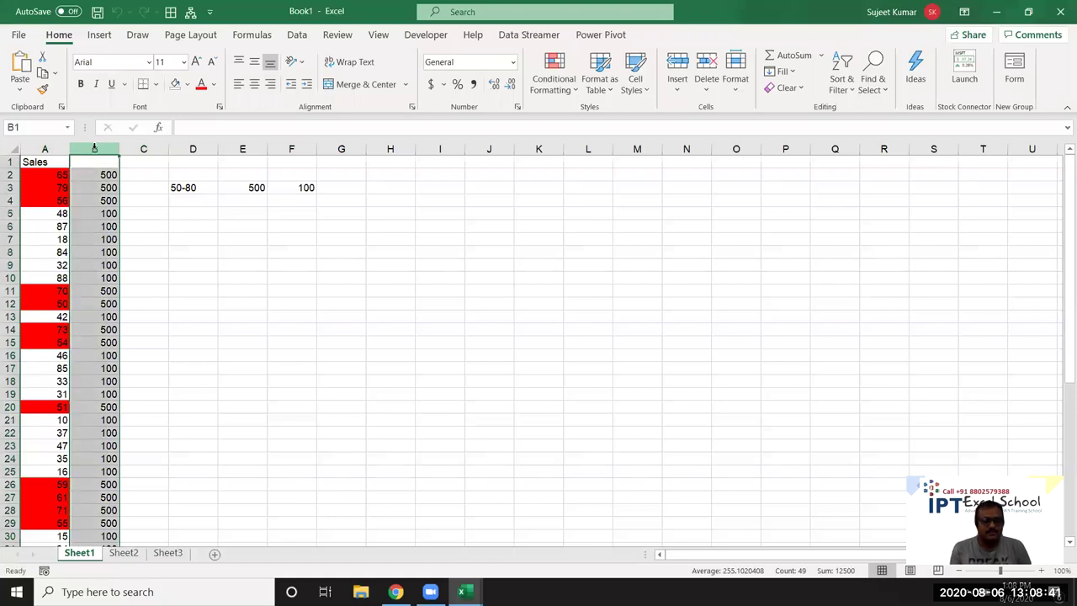
{"action": "key", "text": "Delete"}
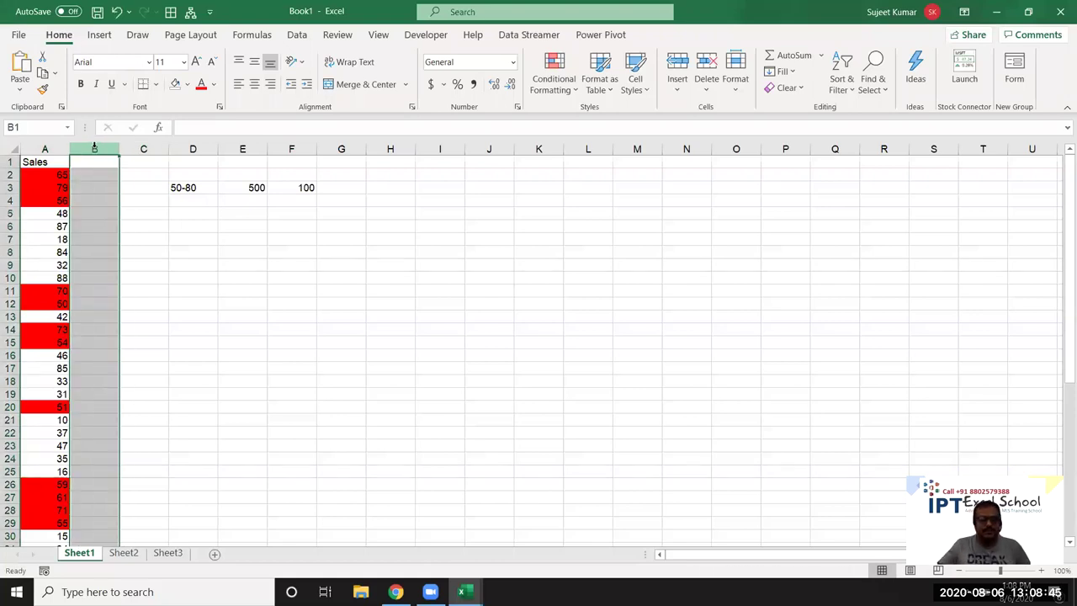
- On Sheet2, enter the heading 'City Code' in cell A2
{"action": "left_click", "coordinate": [124, 554]}
{"action": "left_click", "coordinate": [48, 178]}
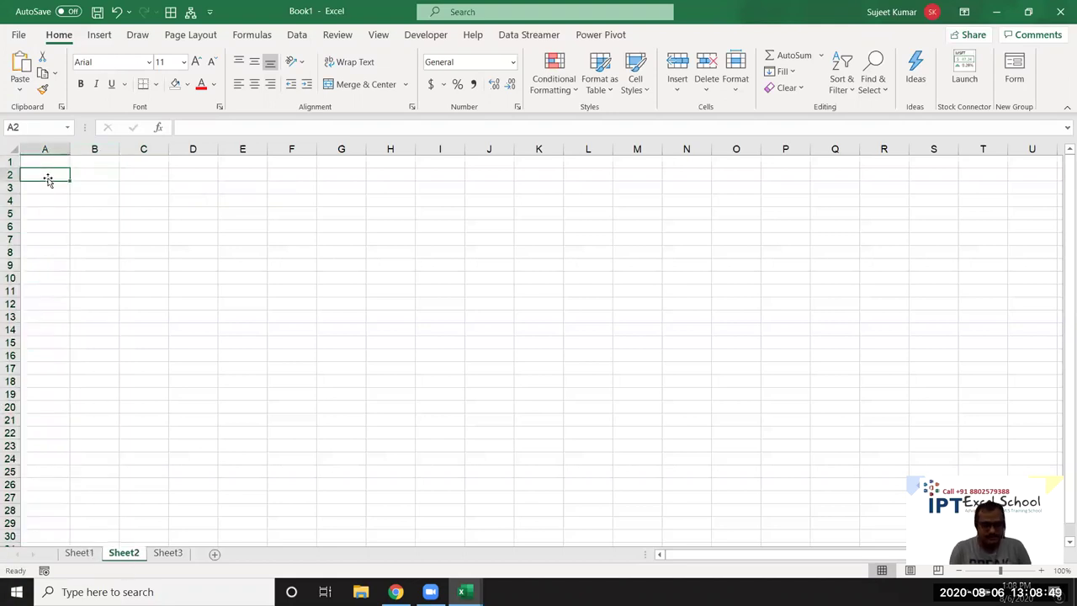
{"action": "type", "text": "Name"}
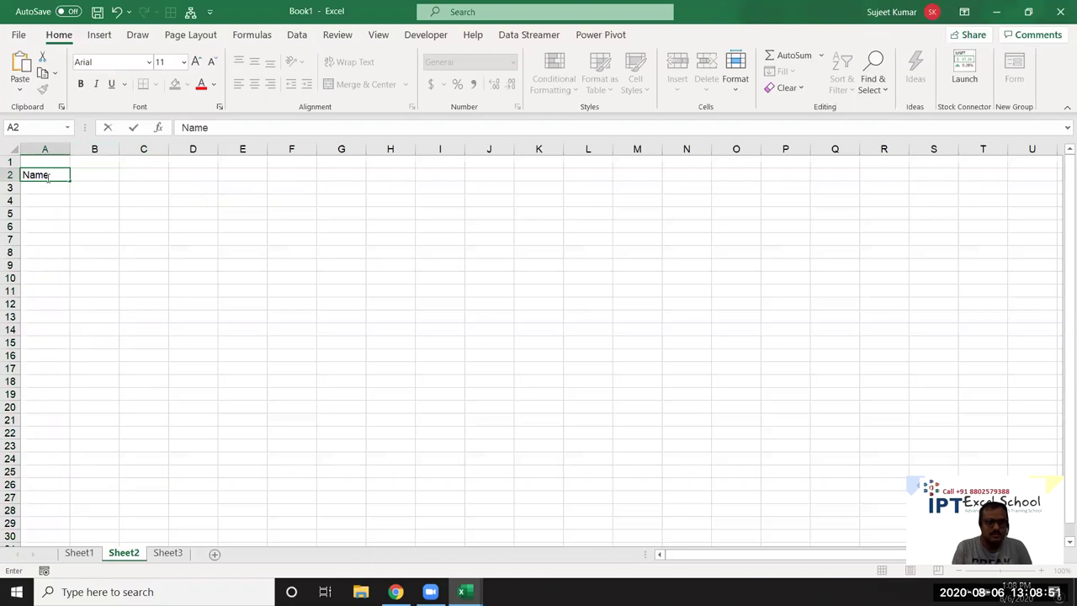
{"action": "key", "text": "Return"}
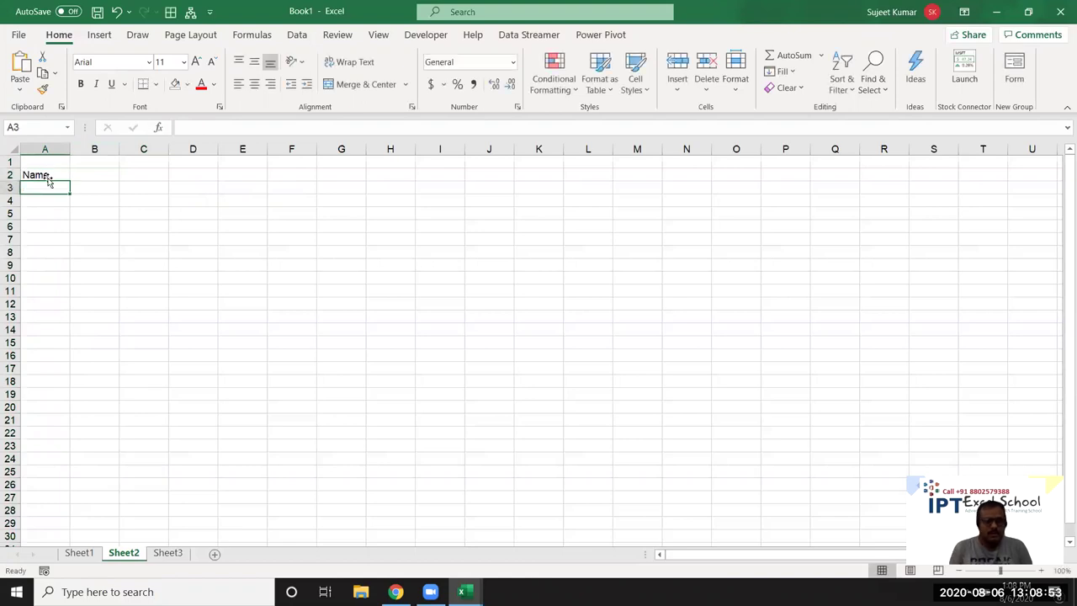
{"action": "left_click", "coordinate": [48, 180]}
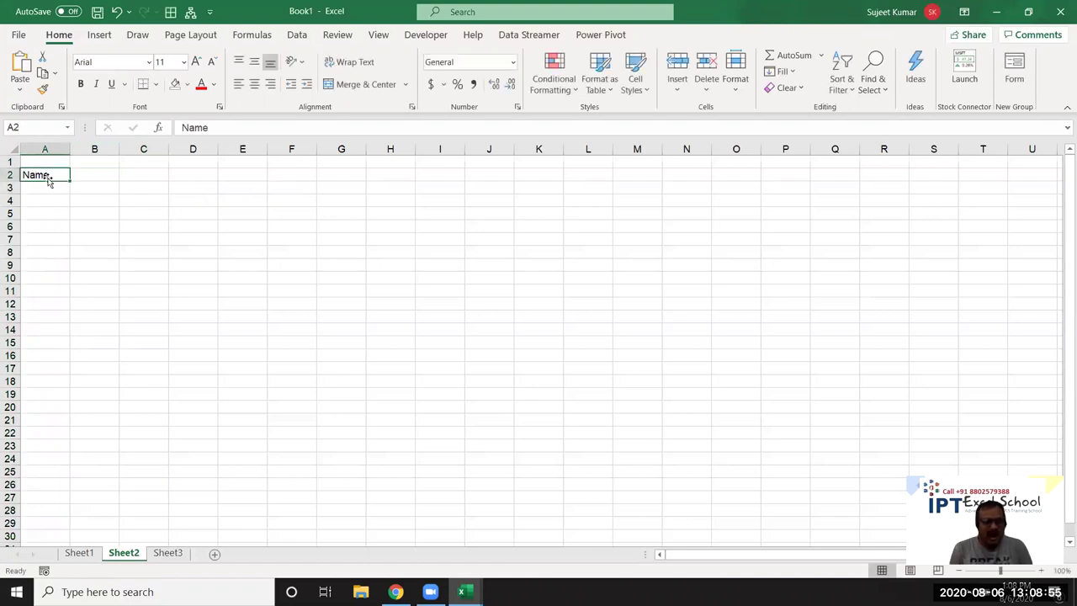
{"action": "type", "text": "Cidt"}
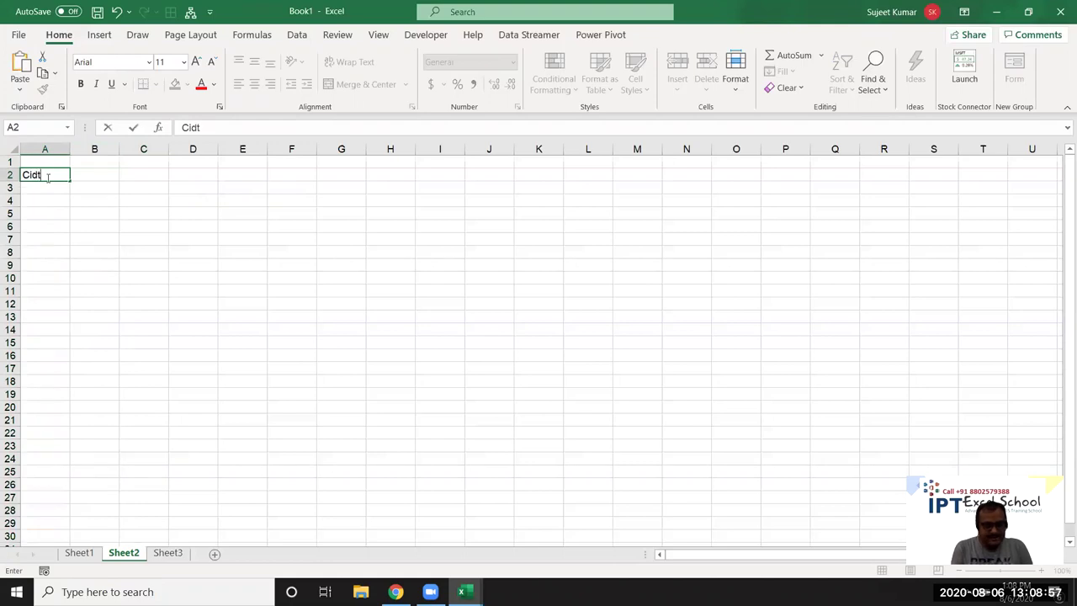
{"action": "key", "text": "BackSpace"}
{"action": "key", "text": "BackSpace"}
{"action": "key", "text": "BackSpace"}
{"action": "type", "text": "ity"}
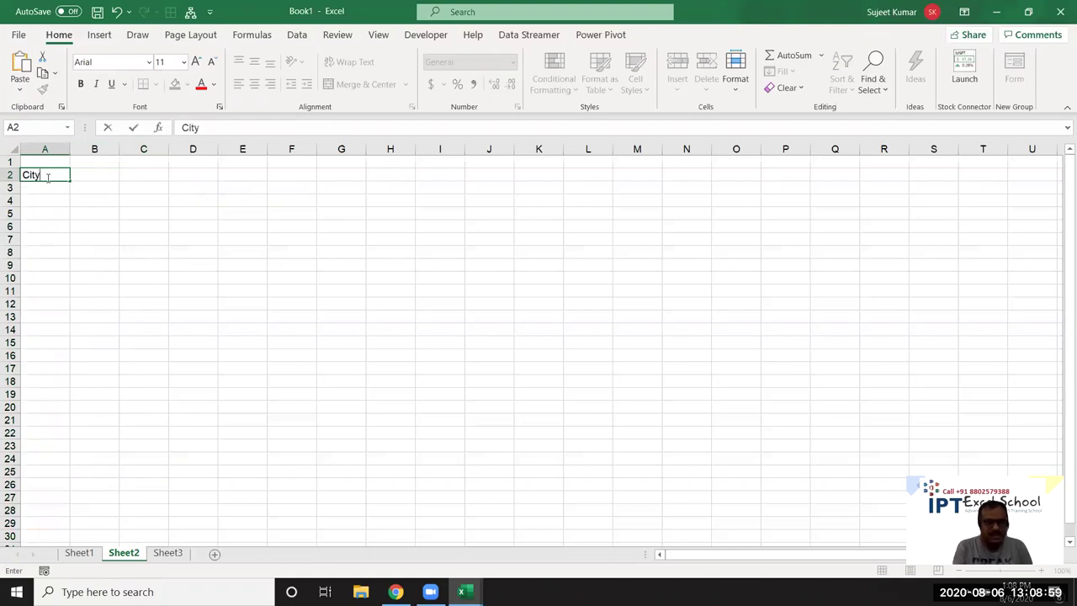
{"action": "type", "text": " Code"}
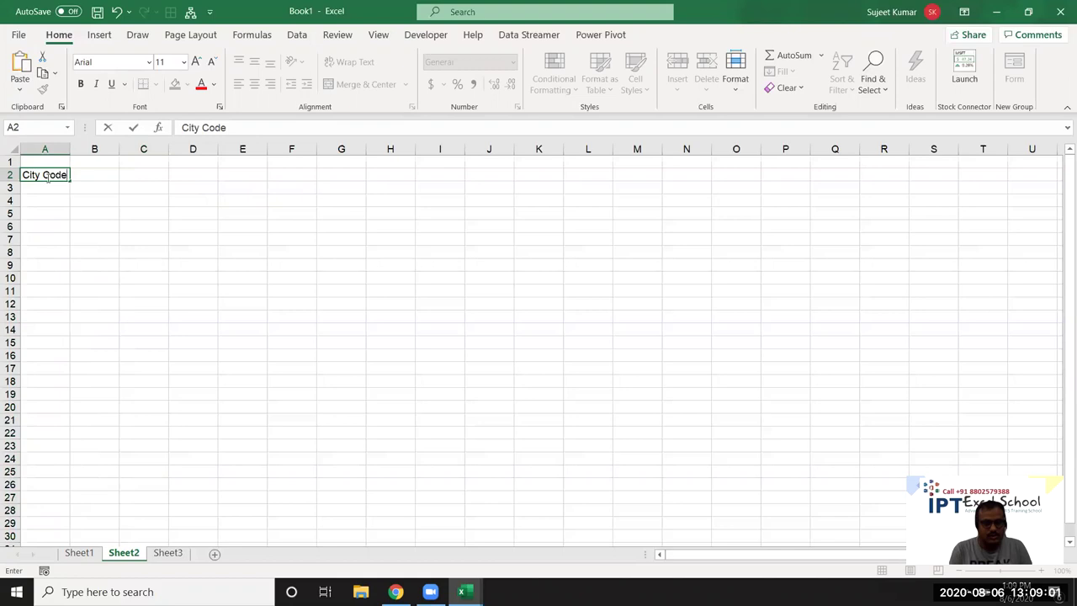
{"action": "key", "text": "Return"}
- Enter the codes 1 to 5 below the City Code heading
{"action": "left_click", "coordinate": [48, 177]}
{"action": "key", "text": "Right"}
{"action": "key", "text": "Left"}
{"action": "key", "text": "Down"}
{"action": "type", "text": "1"}
{"action": "key", "text": "Return"}
{"action": "type", "text": "2"}
{"action": "key", "text": "Return"}
{"action": "type", "text": "3 4"}
{"action": "key", "text": "Return"}
{"action": "type", "text": "5"}
{"action": "key", "text": "Return"}
- Add a 'City' heading in B2 and delete codes 3–5, keeping only 1 and 2
{"action": "left_click", "coordinate": [93, 171]}
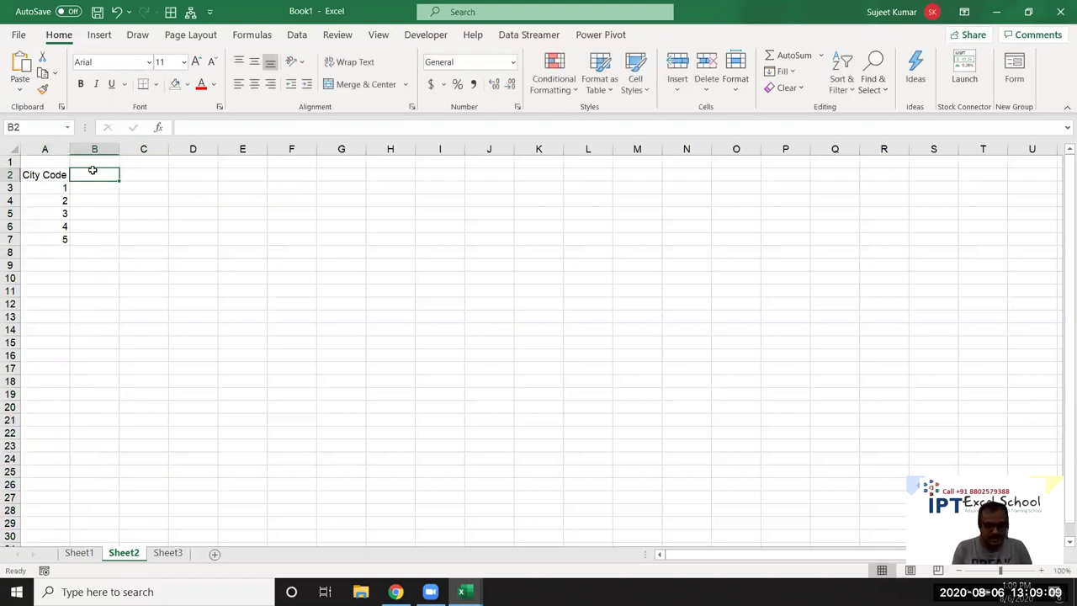
{"action": "type", "text": "City"}
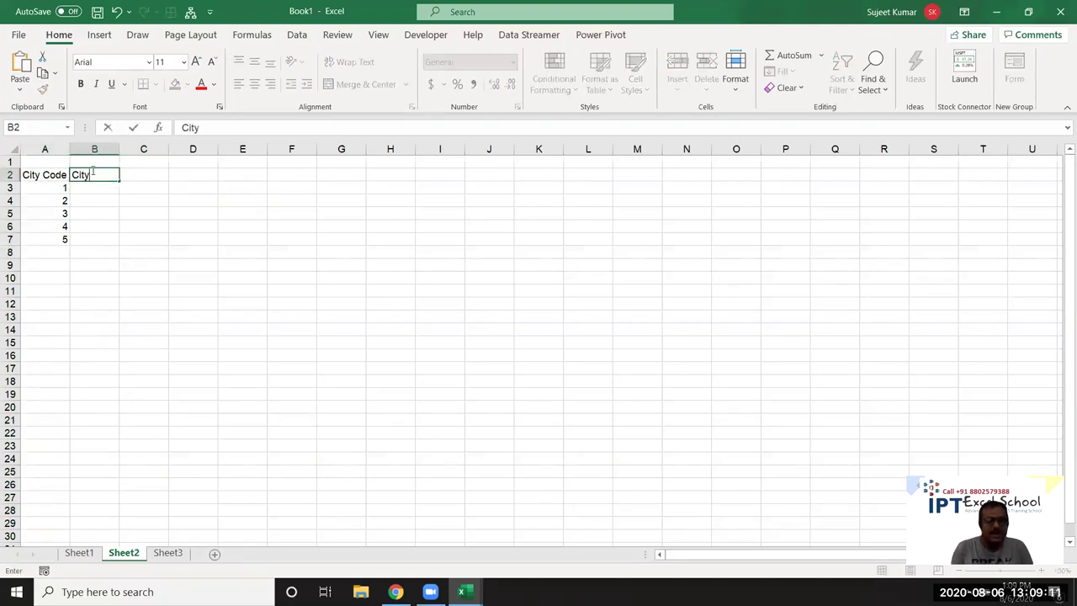
{"action": "key", "text": "Return"}
{"action": "key", "text": "Left"}
{"action": "key", "text": "Down"}
{"action": "key", "text": "Down"}
{"action": "key", "text": "shift+Down"}
{"action": "key", "text": "shift+Down"}
{"action": "key", "text": "Delete"}
{"action": "key", "text": "Up"}
{"action": "key", "text": "Up"}
{"action": "key", "text": "Right"}
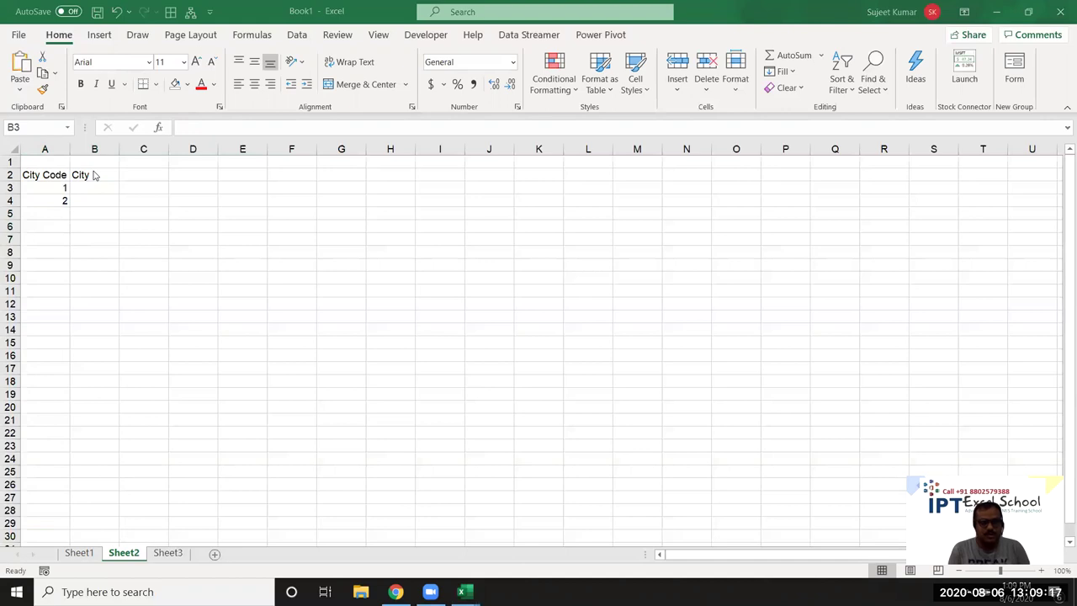
{"action": "key", "text": "alt+Tab"}
{"action": "key", "text": "alt+Tab"}
{"action": "key", "text": "Return"}
{"action": "key", "text": "Return"}
- Create Sub rr_1 below rr and start its first line with if range("A
{"action": "type", "text": "sub "}
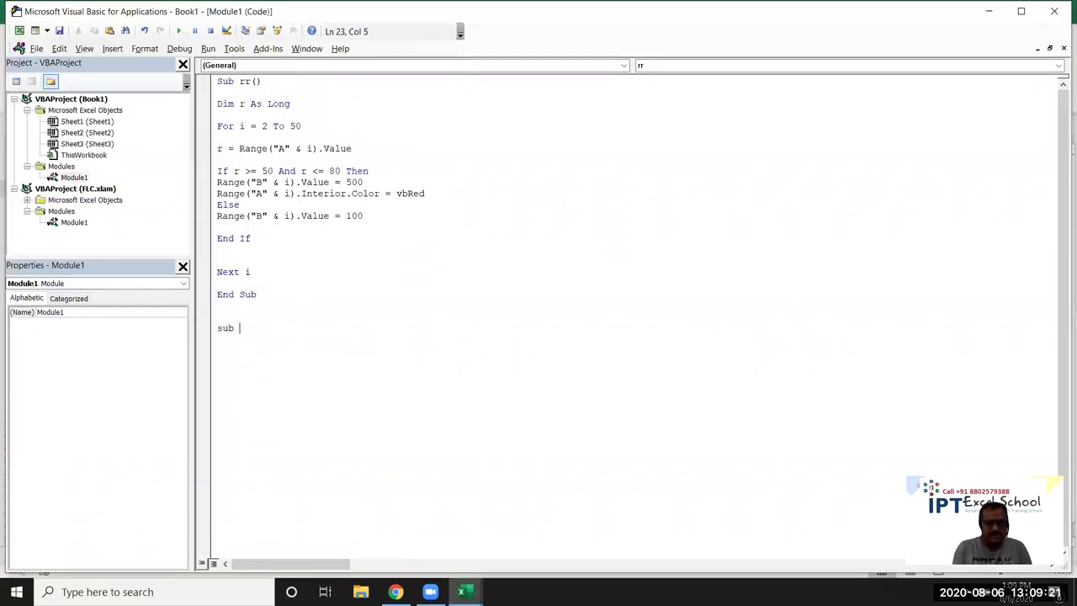
{"action": "type", "text": "rr_1"}
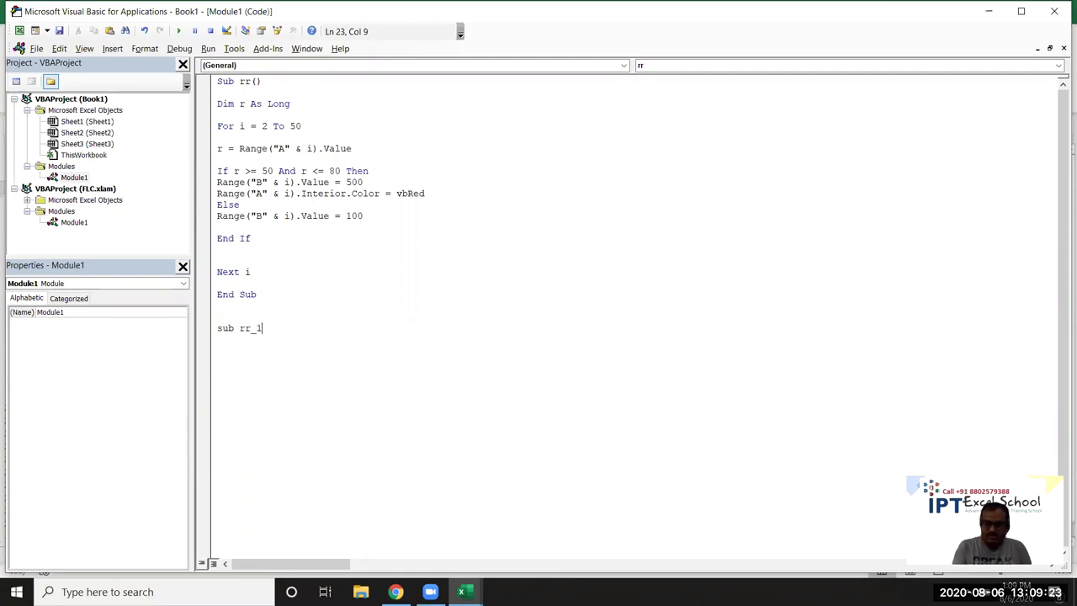
{"action": "key", "text": "Return"}
{"action": "key", "text": "Return"}
{"action": "key", "text": "Return"}
{"action": "key", "text": "Up"}
{"action": "key", "text": "Up"}
{"action": "key", "text": "Return"}
{"action": "type", "text": "dim r"}
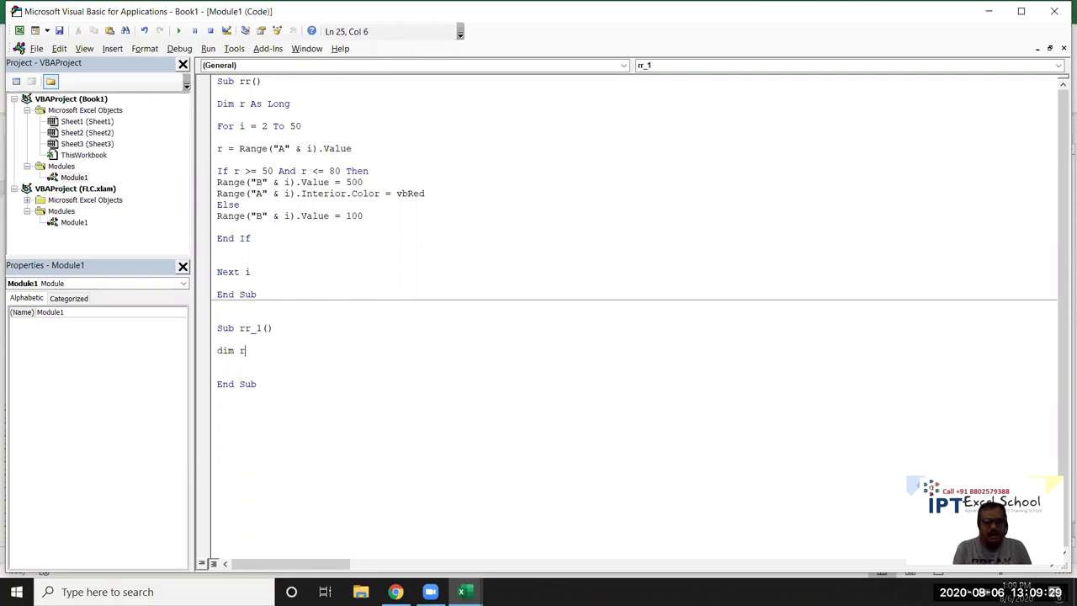
{"action": "key", "text": "BackSpace"}
{"action": "key", "text": "BackSpace"}
{"action": "key", "text": "BackSpace"}
{"action": "key", "text": "BackSpace"}
{"action": "key", "text": "BackSpace"}
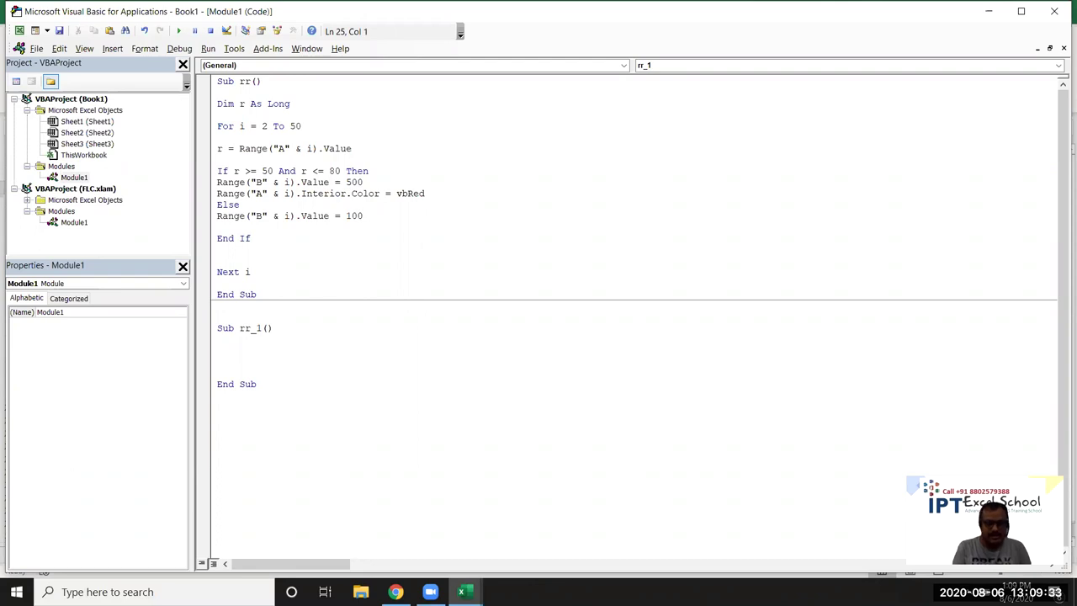
{"action": "type", "text": "if range(\""}
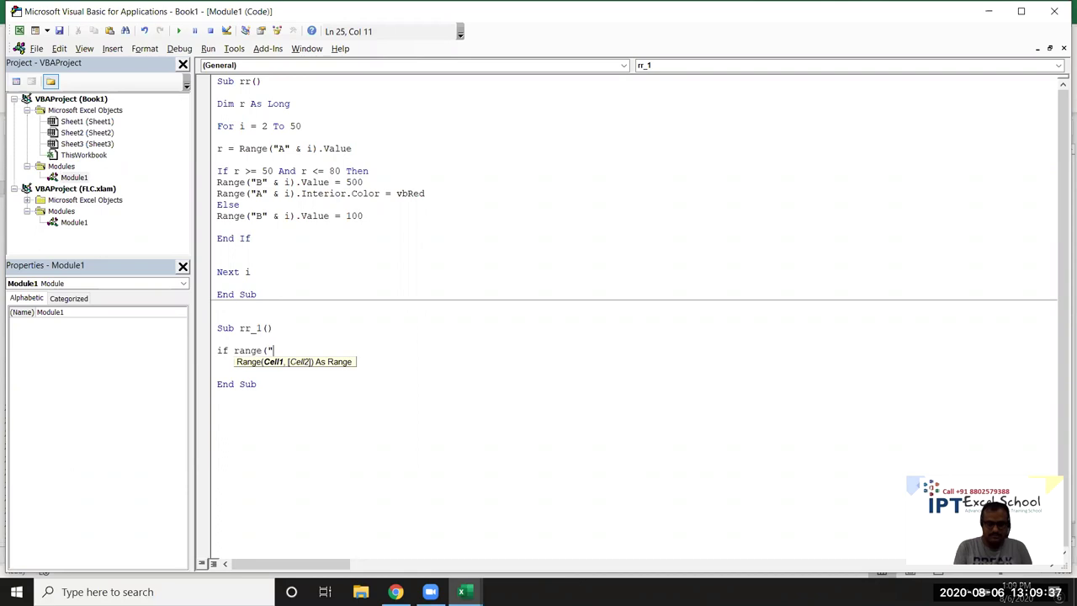
{"action": "type", "text": "A"}
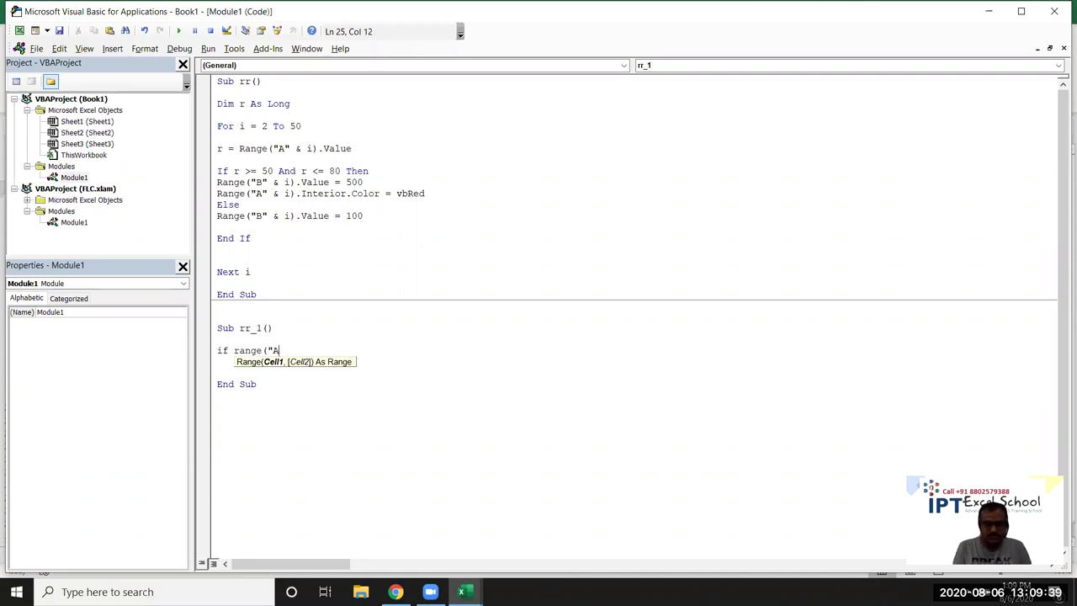
{"action": "key", "text": "alt+Tab"}
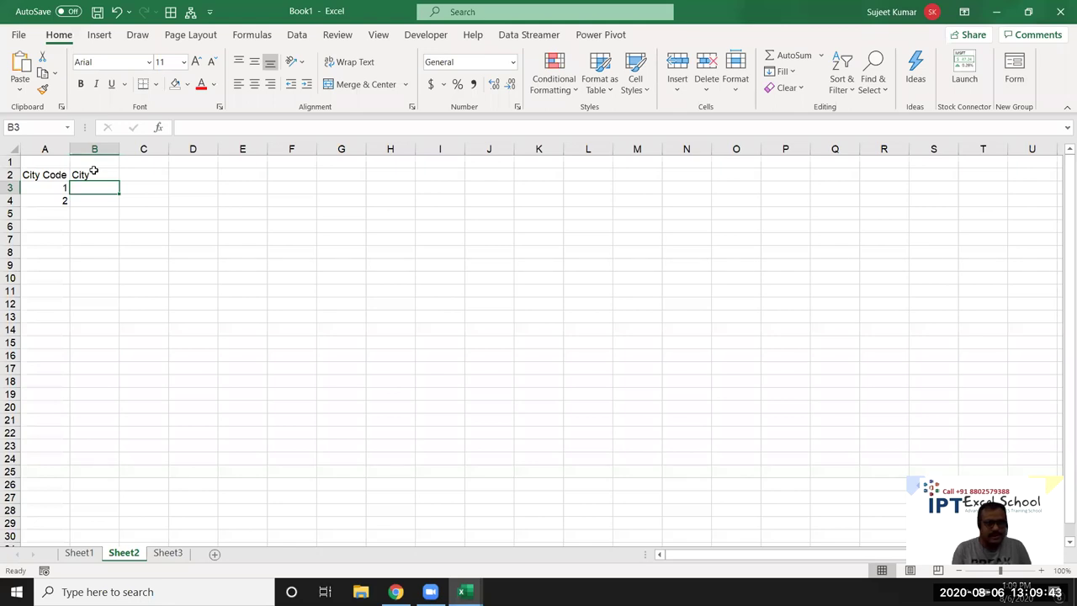
{"action": "key", "text": "alt+Tab"}
{"action": "key", "text": "alt+Tab"}
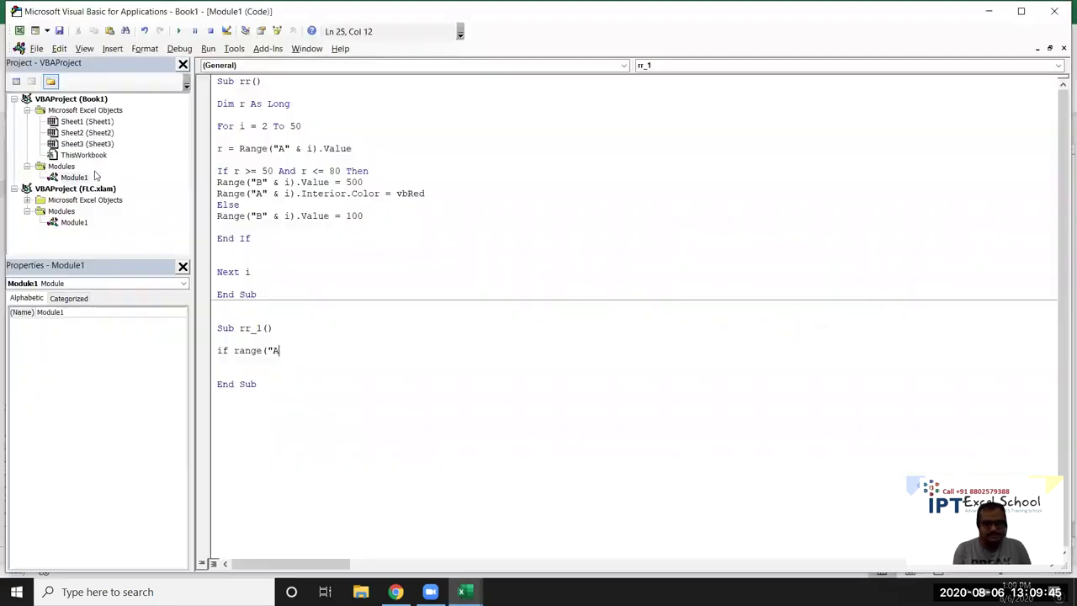
- Complete the condition as range("A3").Value = 1 or range("A3").Value = 2 then
{"action": "type", "text": "3\").v"}
{"action": "key", "text": "Down"}
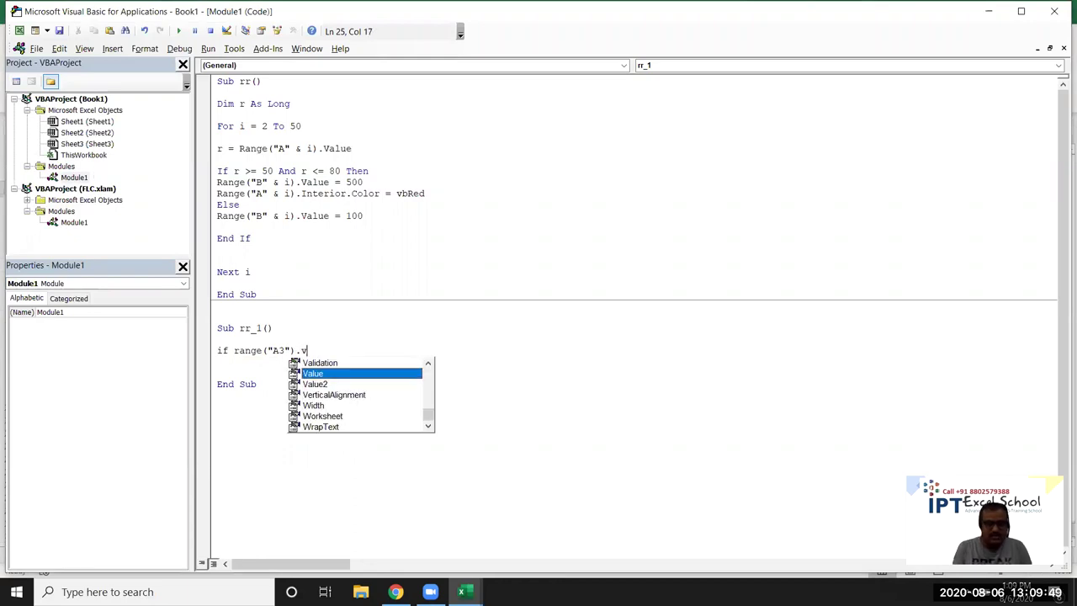
{"action": "type", "text": "=1 "}
{"action": "type", "text": "or "}
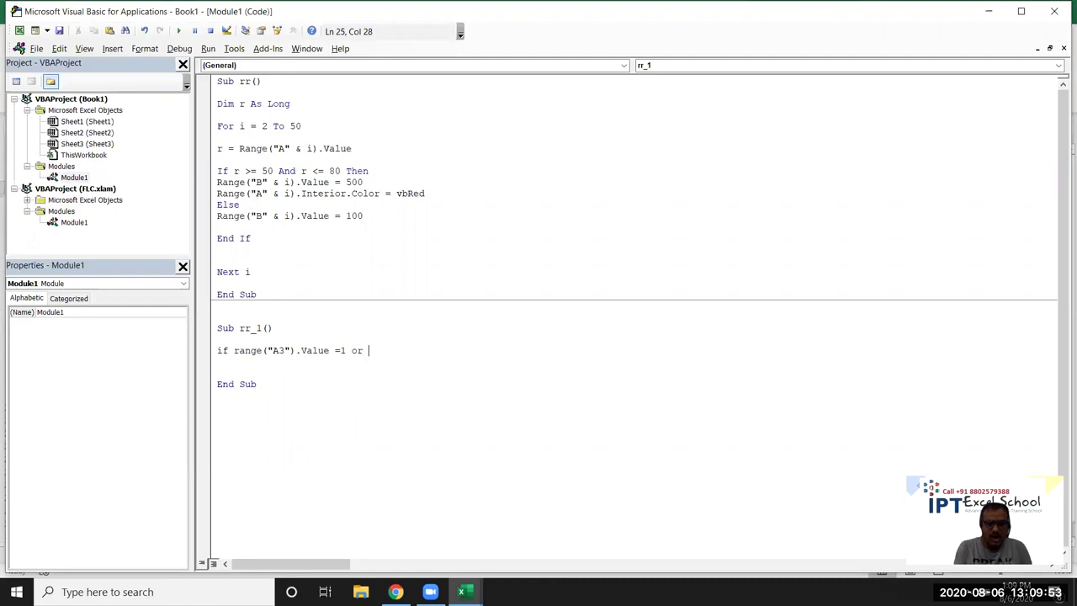
{"action": "type", "text": "range"}
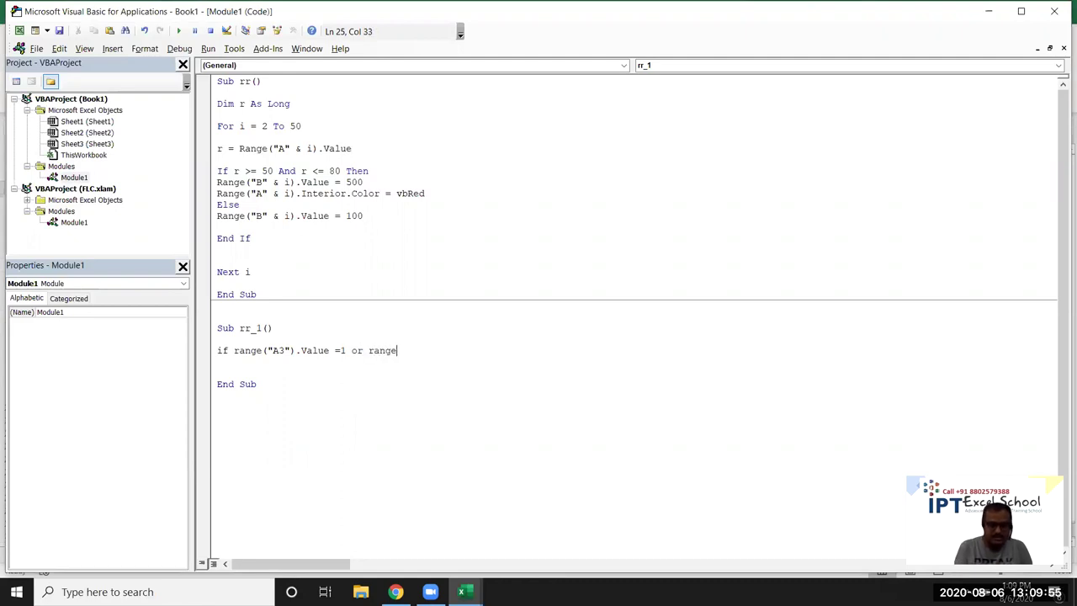
{"action": "type", "text": "(\"A"}
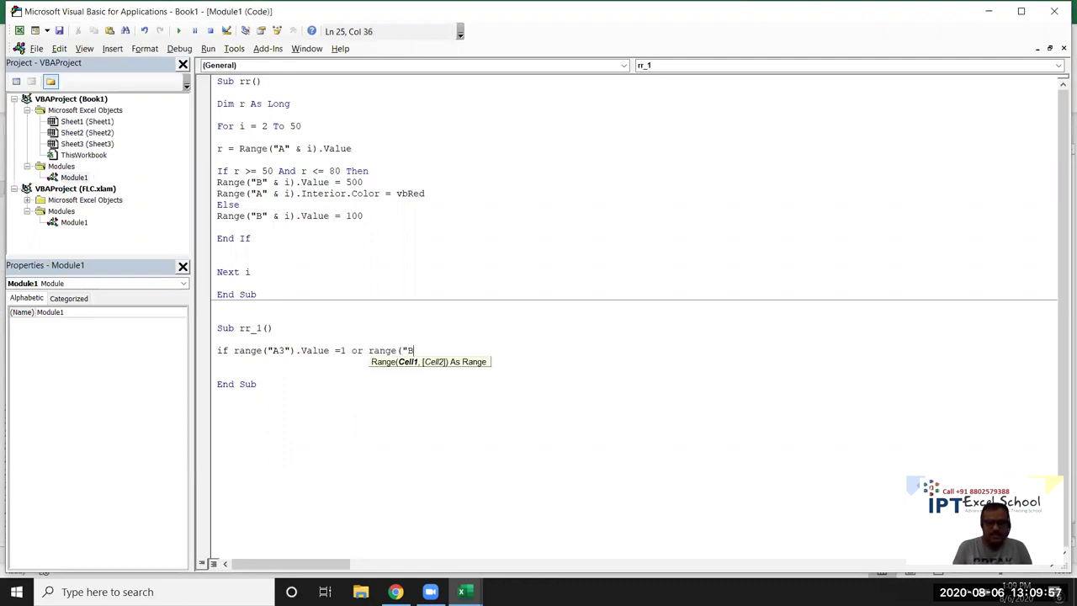
{"action": "key", "text": "BackSpace"}
{"action": "type", "text": "A3\")"}
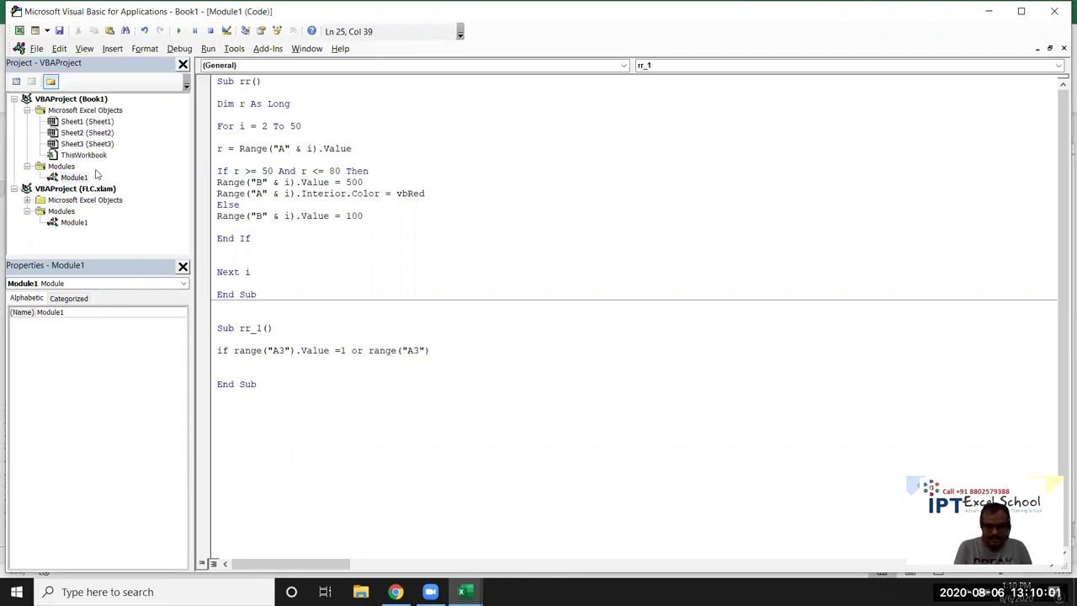
{"action": "type", "text": ".v"}
{"action": "key", "text": "Tab"}
{"action": "type", "text": "="}
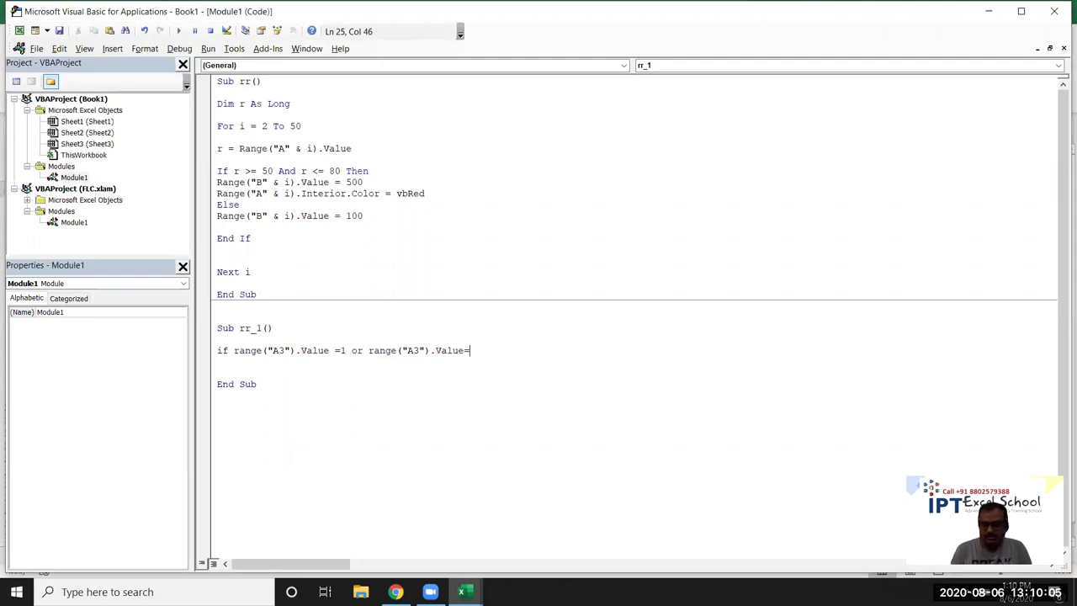
{"action": "type", "text": "2"}
{"action": "type", "text": " then"}
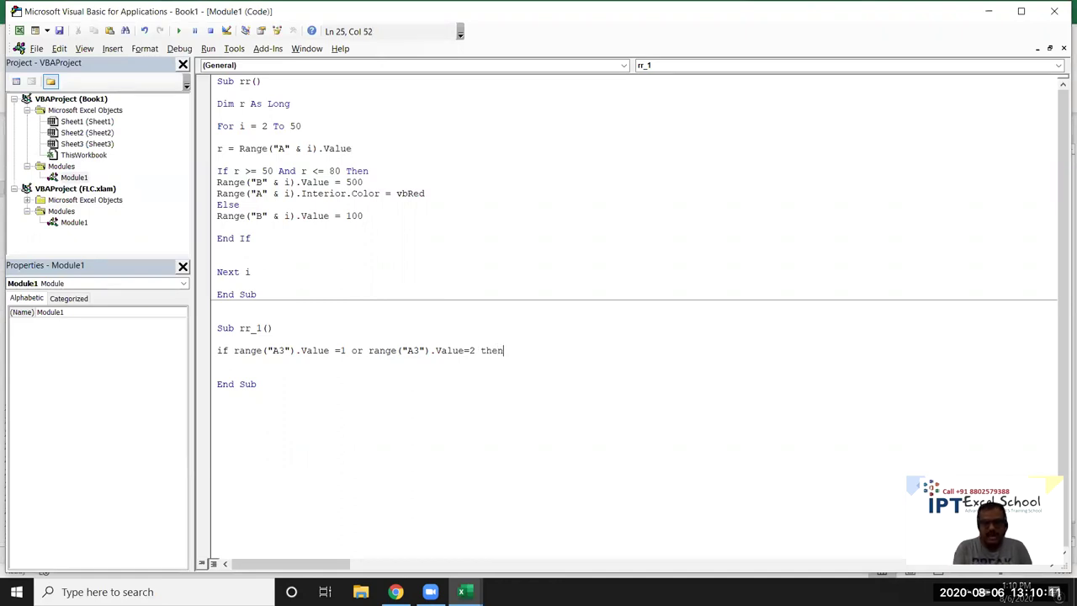
- Under the If line, add Range("B3").Value = "Metro"
{"action": "key", "text": "Return"}
{"action": "type", "text": "range("}
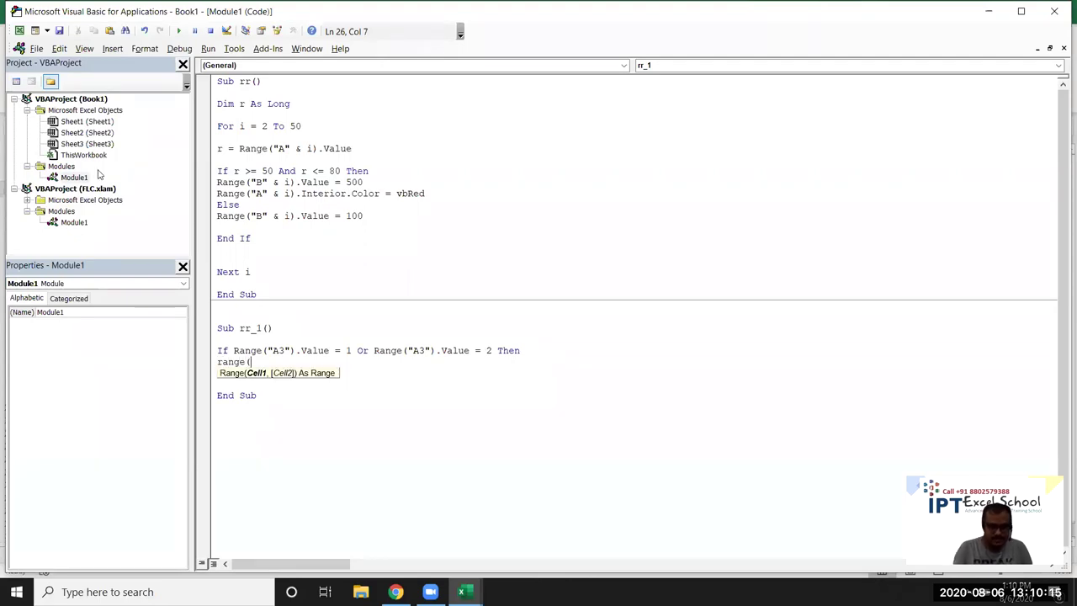
{"action": "type", "text": "\"B3\")"}
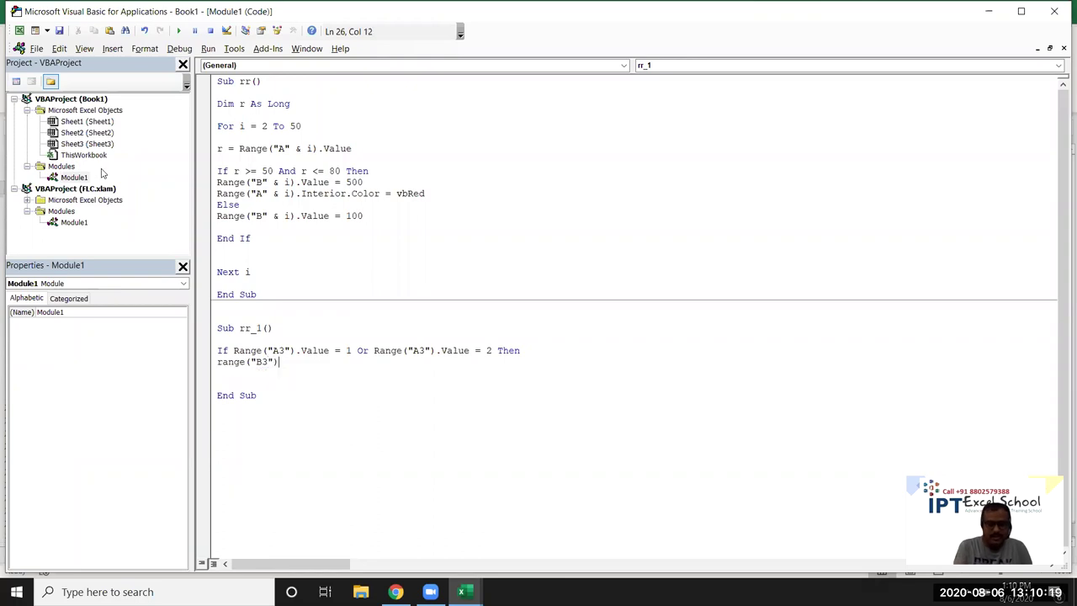
{"action": "type", "text": ".v"}
{"action": "key", "text": "Tab"}
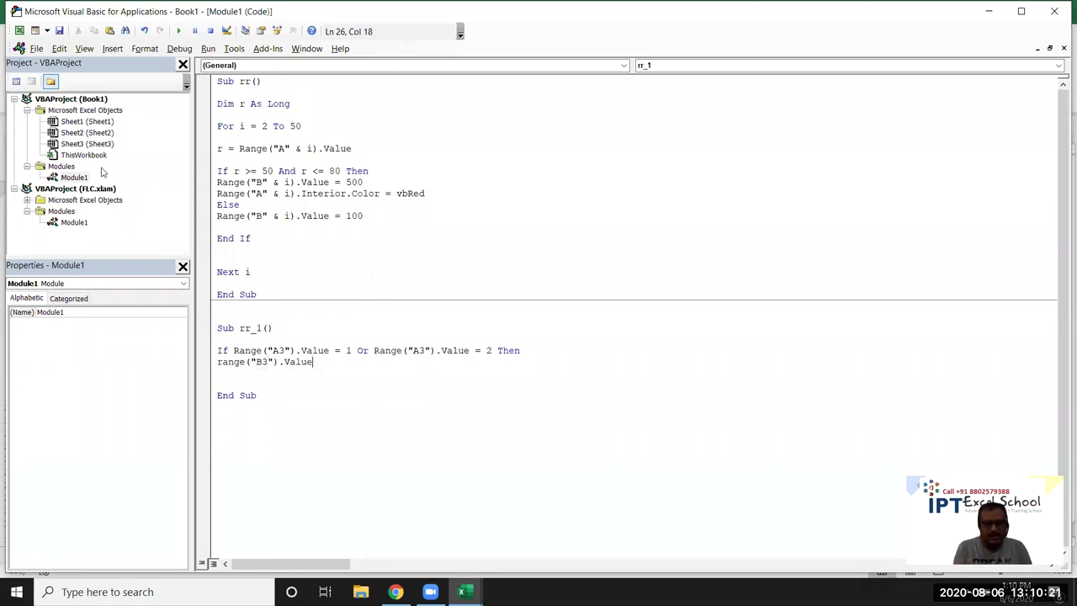
{"action": "type", "text": " = \"Metro"}
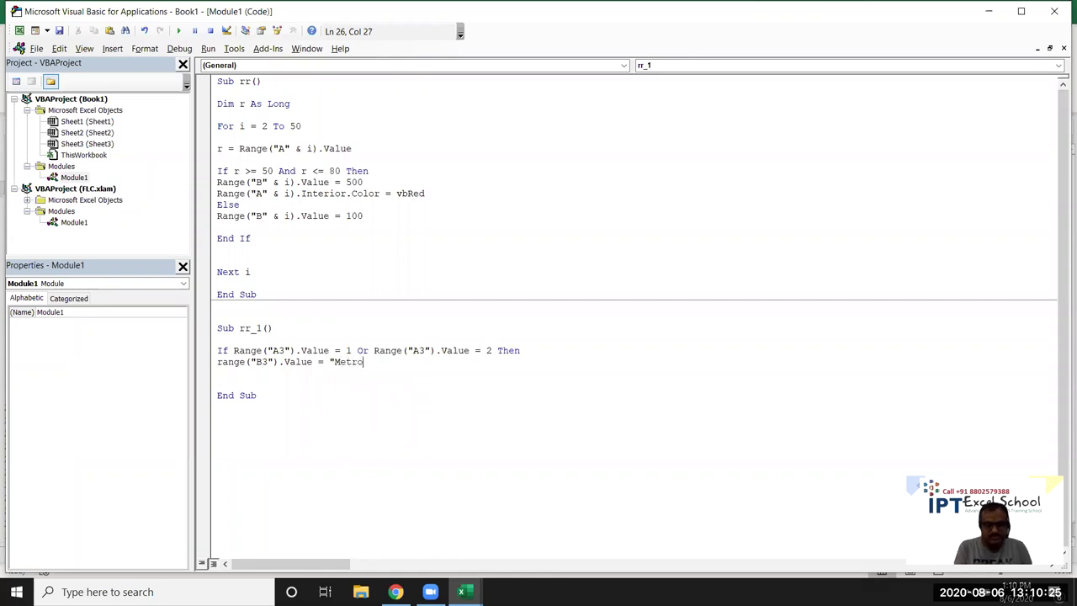
{"action": "type", "text": "\""}
{"action": "key", "text": "Return"}
- Add an Else branch with a copy of the assignment that sets B3 to "Other"
{"action": "type", "text": "else"}
{"action": "key", "text": "Return"}
{"action": "key", "text": "Up"}
{"action": "key", "text": "Up"}
{"action": "key", "text": "shift+Down"}
{"action": "key", "text": "ctrl+c"}
{"action": "key", "text": "Down"}
{"action": "key", "text": "ctrl+v"}
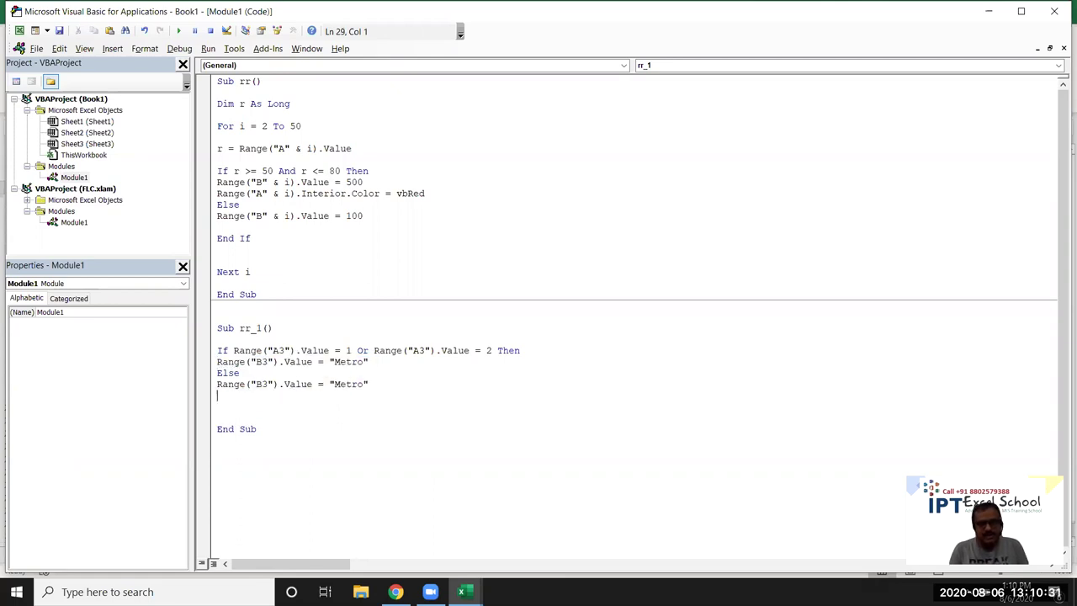
{"action": "double_click", "coordinate": [351, 384]}
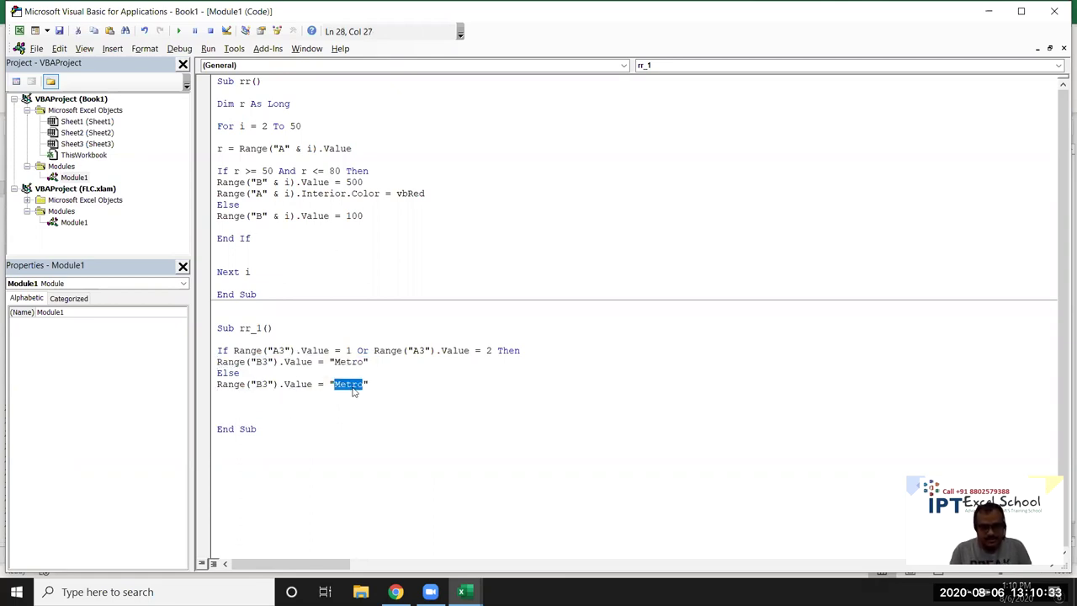
{"action": "type", "text": "Other"}
- Close the If block with End If
{"action": "key", "text": "Return"}
{"action": "type", "text": "end if"}
{"action": "key", "text": "Return"}
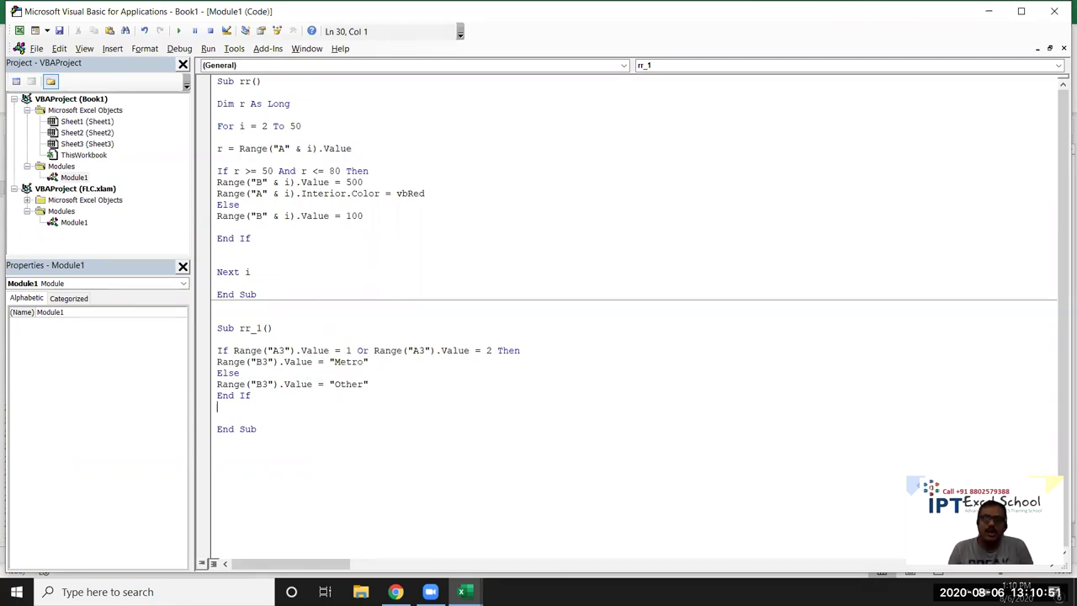
{"action": "left_click", "coordinate": [251, 395]}
{"action": "key", "text": "Up"}
{"action": "key", "text": "Up"}
{"action": "key", "text": "Up"}
{"action": "key", "text": "Up"}
{"action": "key", "text": "Up"}
{"action": "key", "text": "Up"}
{"action": "key", "text": "Up"}
{"action": "key", "text": "Up"}
{"action": "key", "text": "Up"}
{"action": "key", "text": "Up"}
{"action": "key", "text": "Left"}
{"action": "key", "text": "Left"}
{"action": "key", "text": "Left"}
{"action": "key", "text": "Left"}
{"action": "key", "text": "Left"}
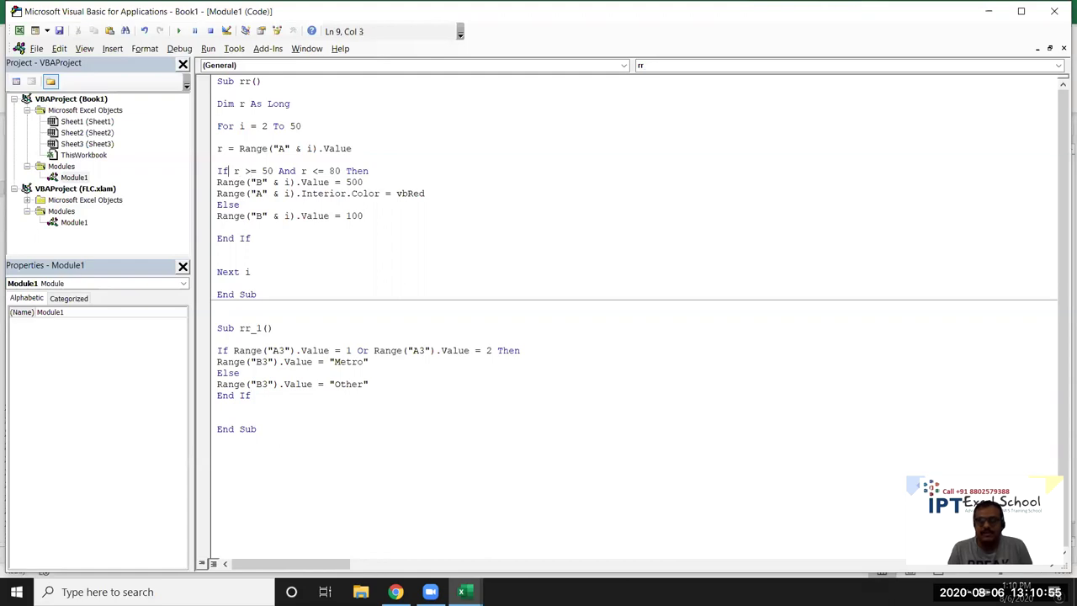
{"action": "key", "text": "shift+Down"}
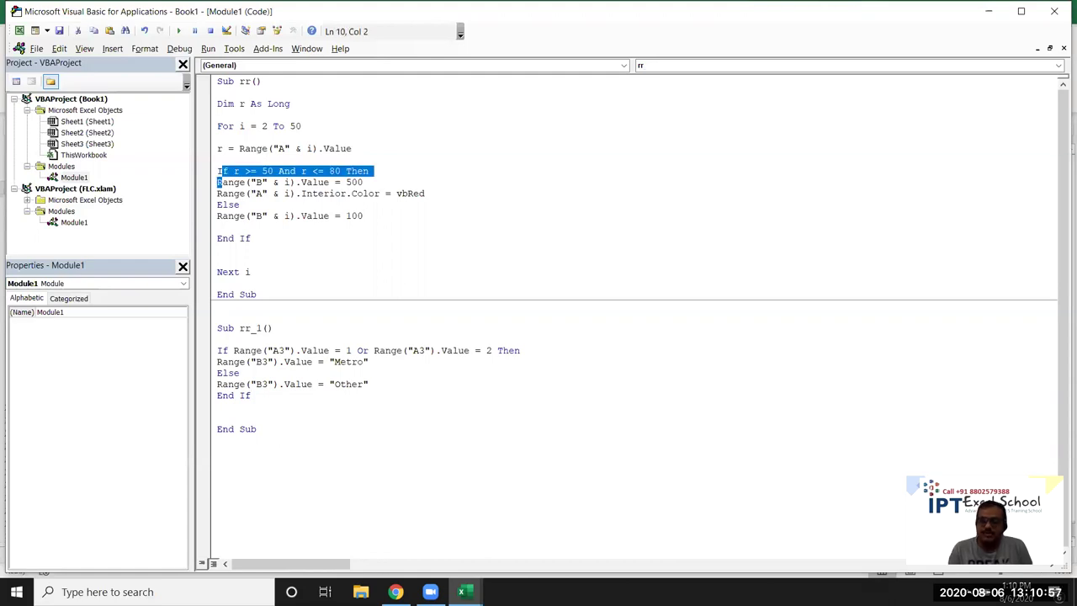
{"action": "key", "text": "Down"}
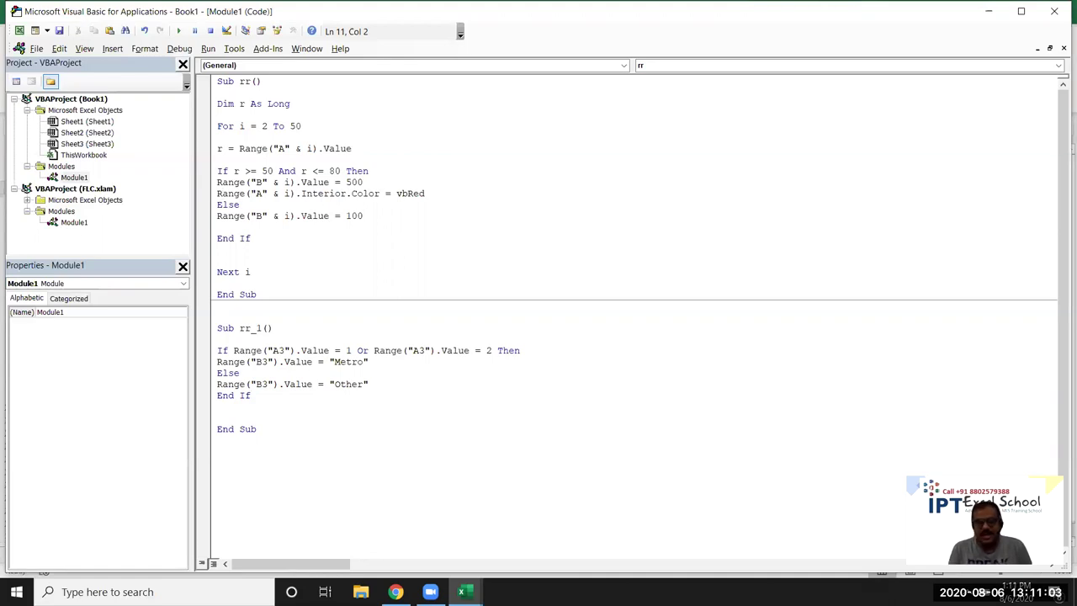
{"action": "key", "text": "shift+Up"}
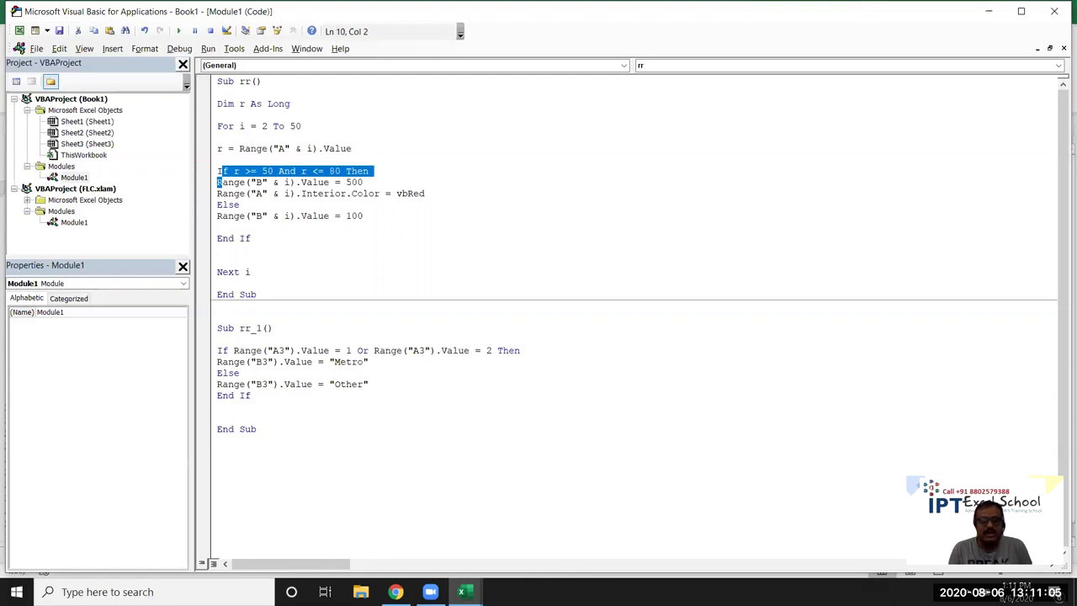
{"action": "key", "text": "Down"}
{"action": "key", "text": "shift+Right"}
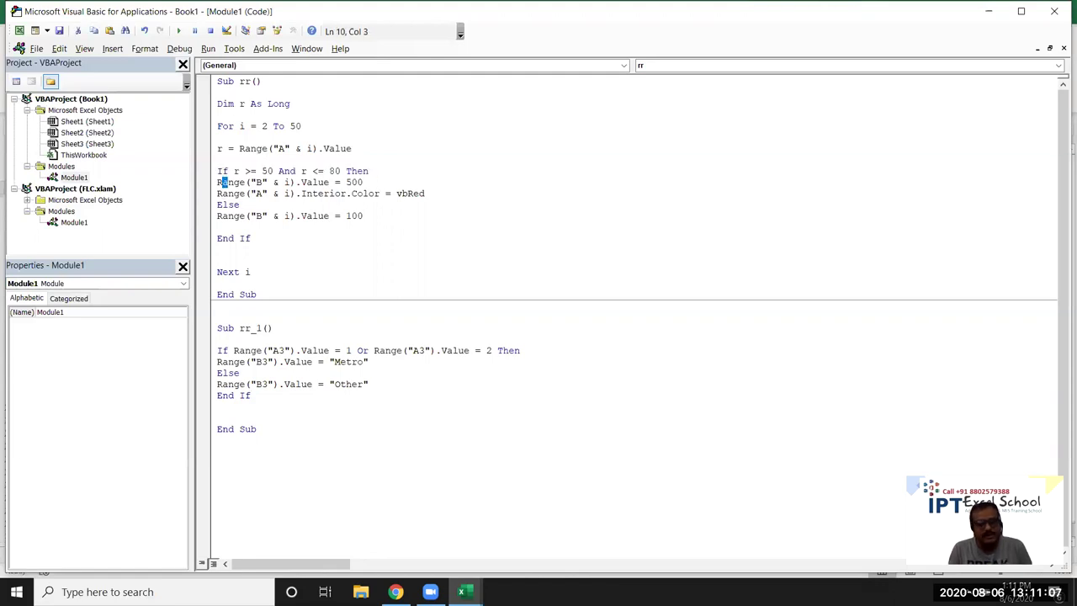
{"action": "key", "text": "Down"}
{"action": "key", "text": "Down"}
{"action": "key", "text": "Down"}
{"action": "key", "text": "Down"}
{"action": "key", "text": "Down"}
{"action": "left_click", "coordinate": [229, 328]}
{"action": "key", "text": "Down"}
{"action": "key", "text": "Down"}
{"action": "key", "text": "Down"}
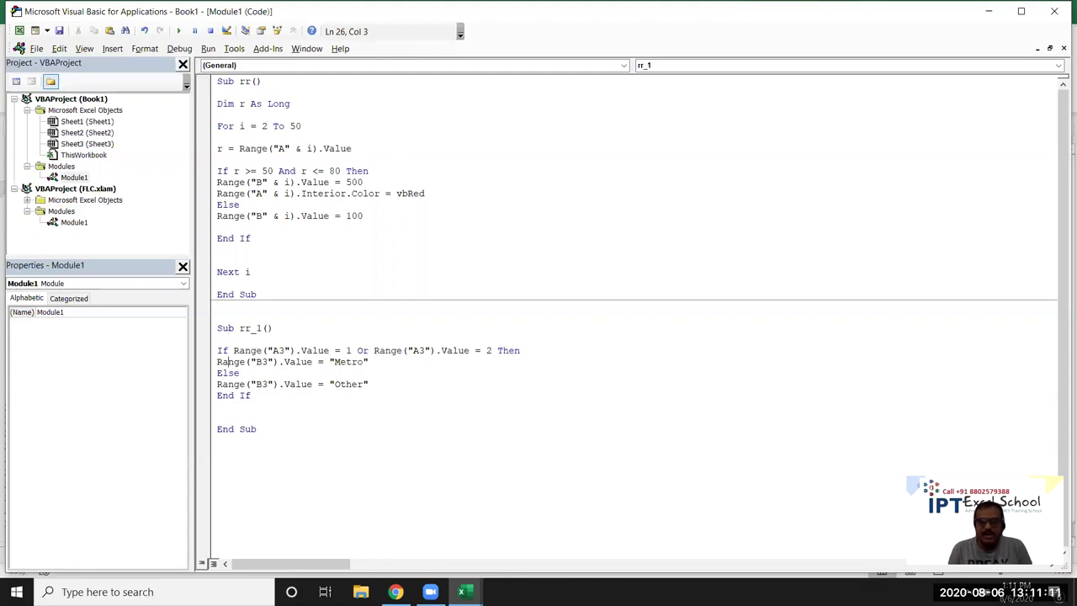
{"action": "key", "text": "shift+Down"}
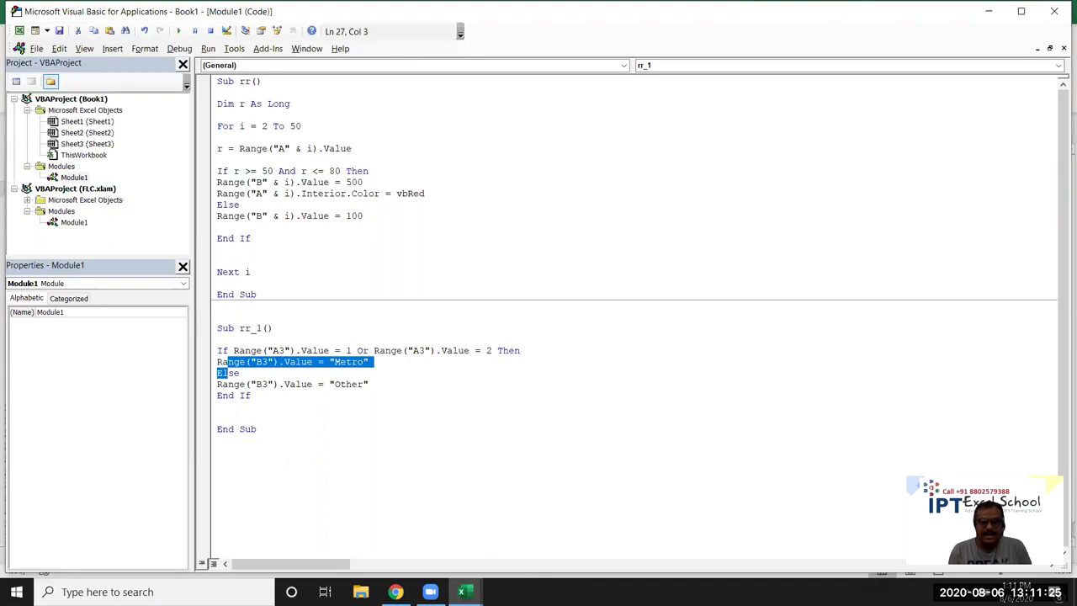
{"action": "left_click", "coordinate": [353, 386]}
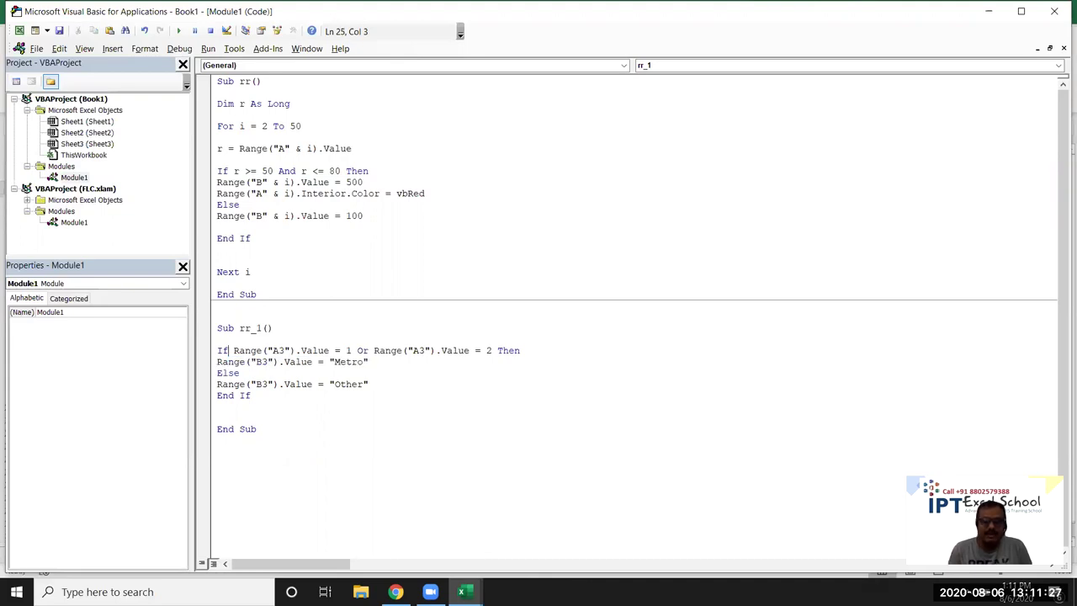
{"action": "key", "text": "Up"}
{"action": "key", "text": "Up"}
{"action": "key", "text": "Up"}
{"action": "key", "text": "shift+Down"}
{"action": "key", "text": "shift+Right"}
{"action": "key", "text": "shift+Right"}
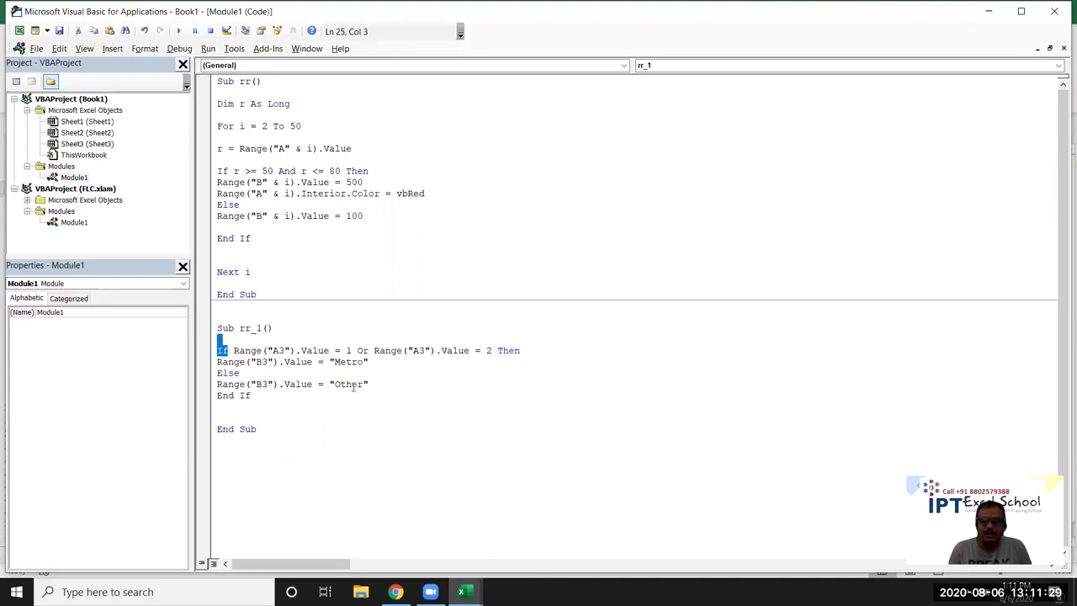
{"action": "key", "text": "shift+Down"}
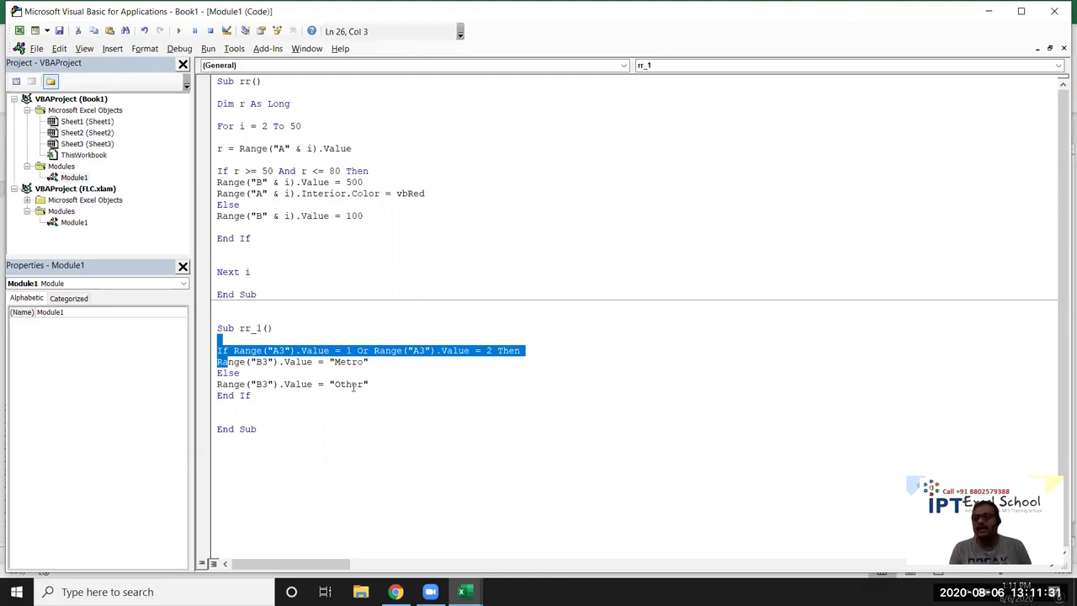
{"action": "key", "text": "Up"}
{"action": "key", "text": "Up"}
{"action": "key", "text": "Up"}
{"action": "key", "text": "Up"}
{"action": "key", "text": "Up"}
{"action": "key", "text": "Up"}
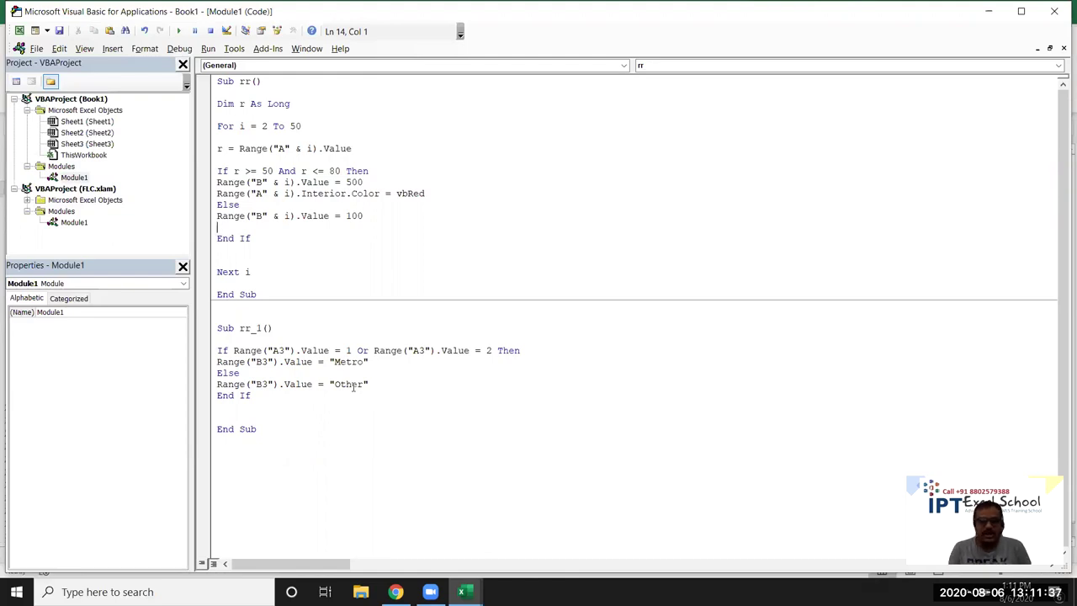
{"action": "key", "text": "Down"}
{"action": "key", "text": "Down"}
{"action": "key", "text": "Down"}
{"action": "key", "text": "Down"}
{"action": "key", "text": "Down"}
{"action": "key", "text": "Down"}
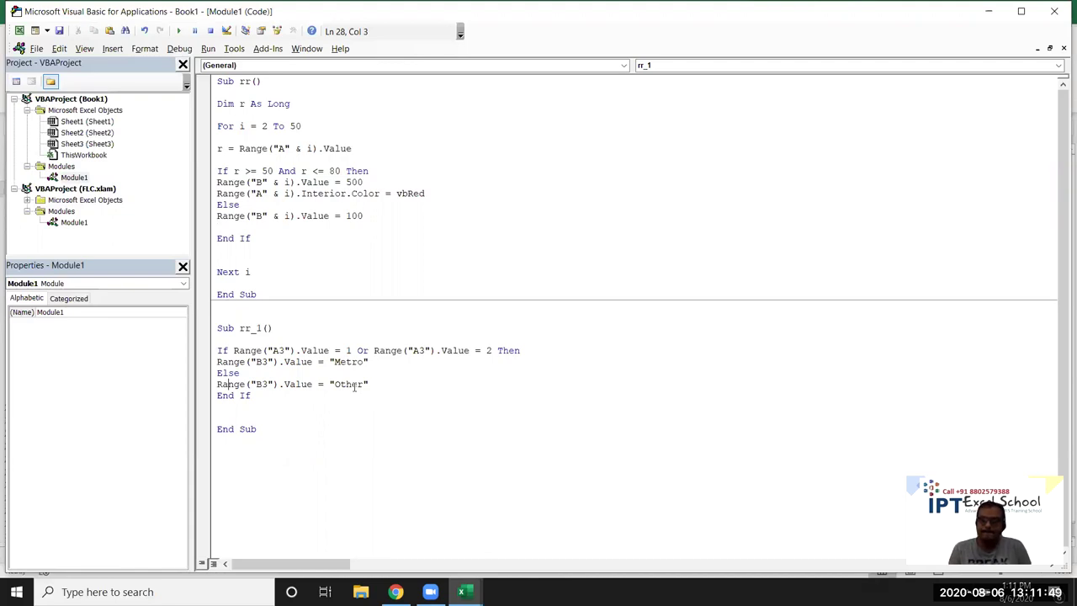
{"action": "key", "text": "shift+Up"}
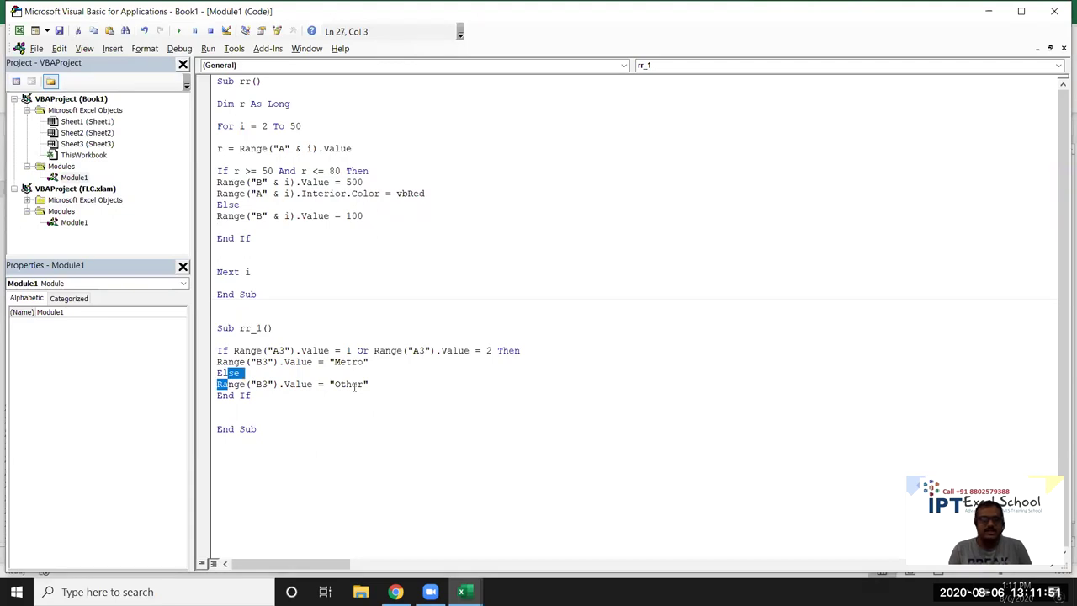
{"action": "key", "text": "shift+Up"}
{"action": "key", "text": "shift+Up"}
{"action": "key", "text": "shift+Up"}
{"action": "key", "text": "shift+Up"}
{"action": "key", "text": "shift+Up"}
{"action": "key", "text": "shift+Up"}
{"action": "key", "text": "shift+Up"}
{"action": "key", "text": "shift+Up"}
{"action": "key", "text": "shift+Up"}
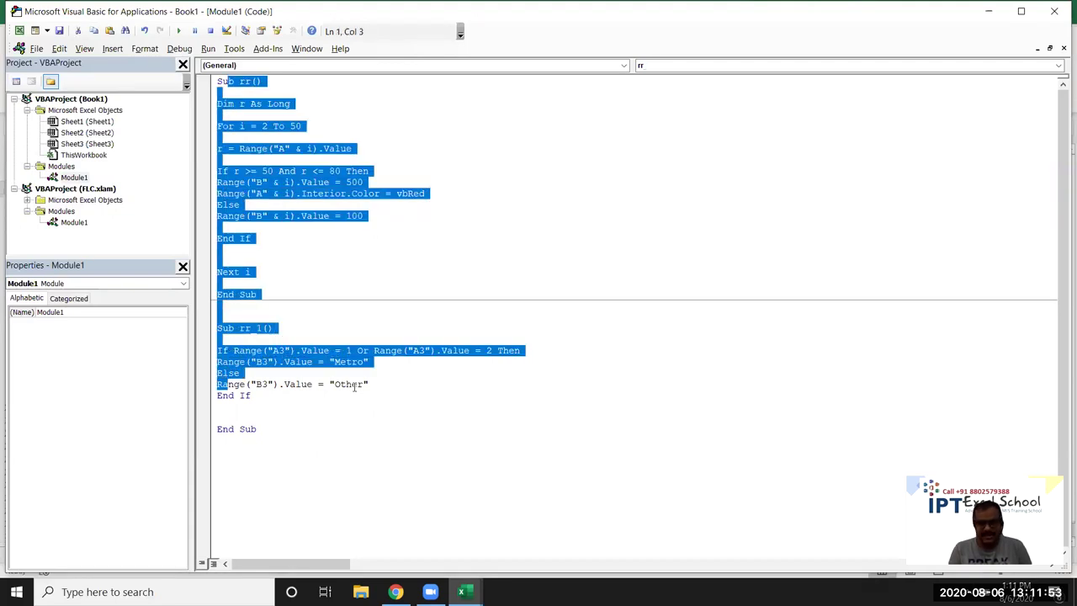
{"action": "key", "text": "Down"}
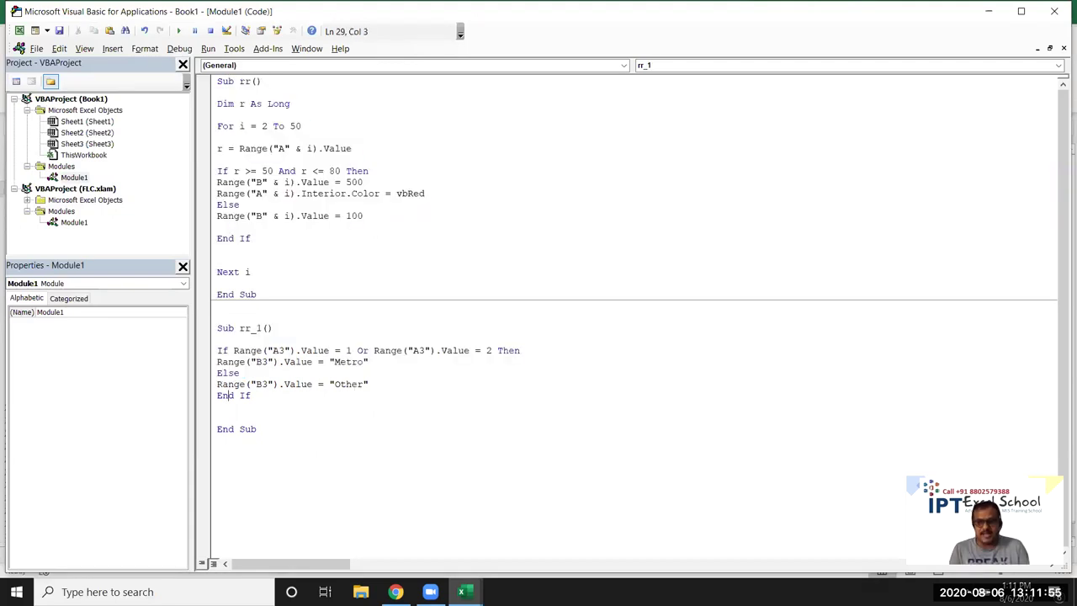